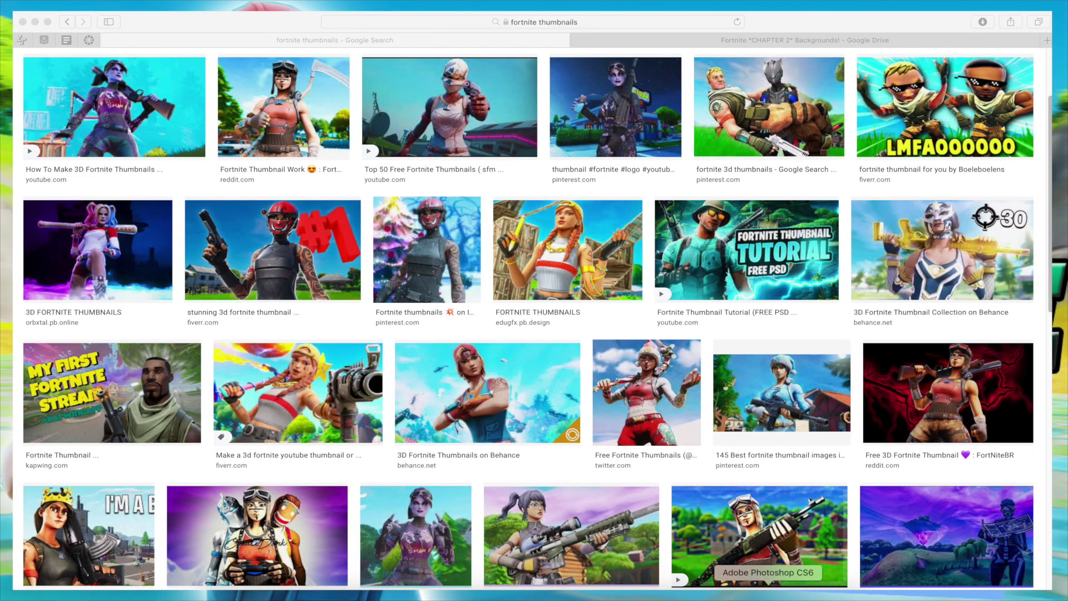
Switch to Adobe Photoshop CS6 and reposition and resize its window so the whole workspace fits on the screen.
left_click(769, 593)
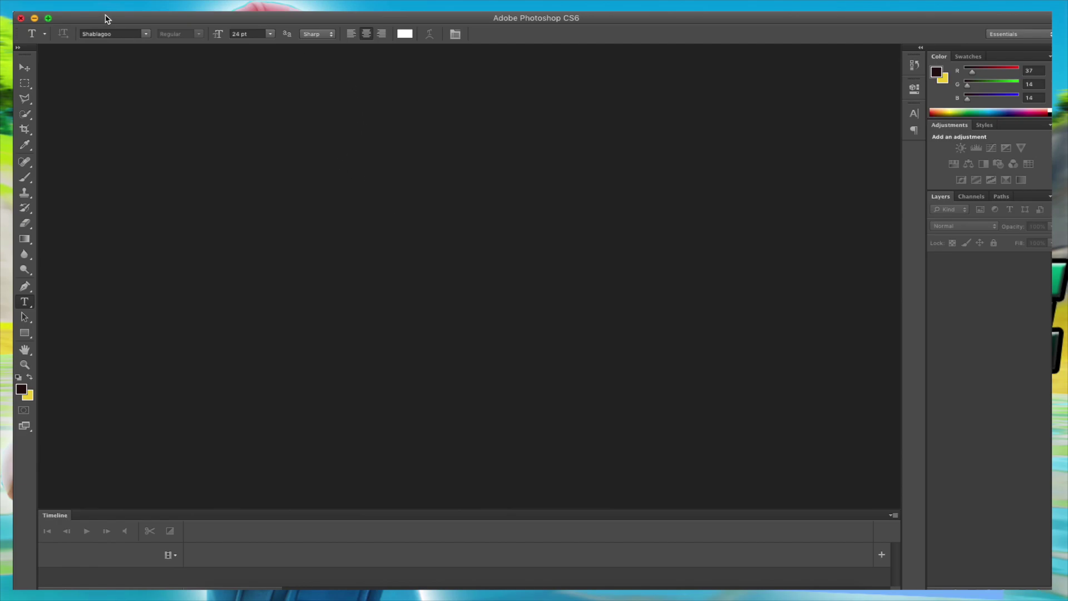
left_click_drag(101, 17, 134, 26)
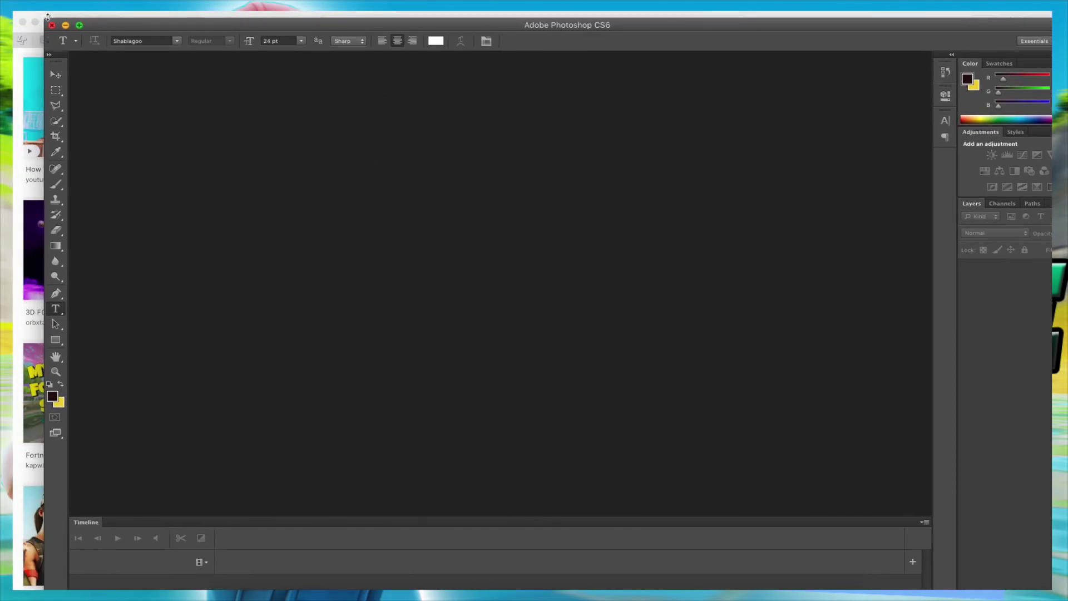
left_click_drag(39, 16, 59, 24)
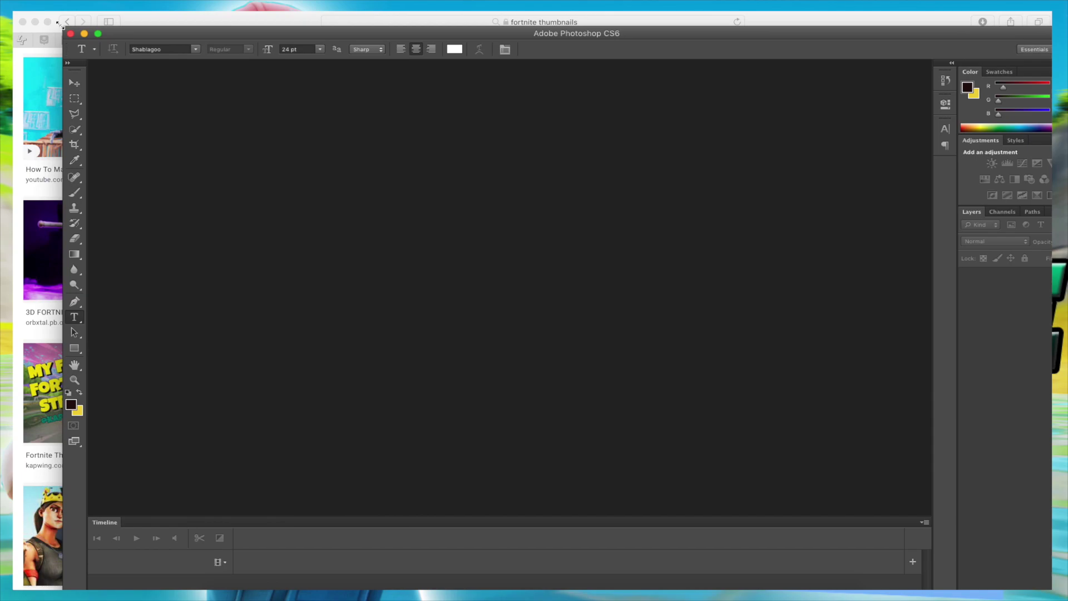
left_click_drag(126, 34, 87, 19)
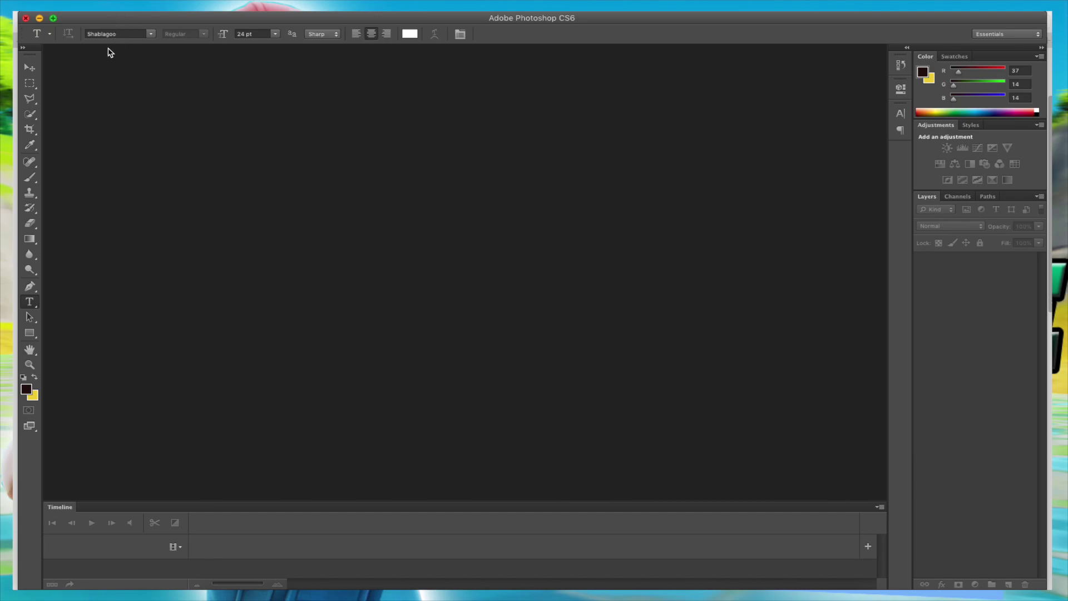
Create a new 1280 by 720 pixel document named thumbnail with a white background.
left_click(109, 4)
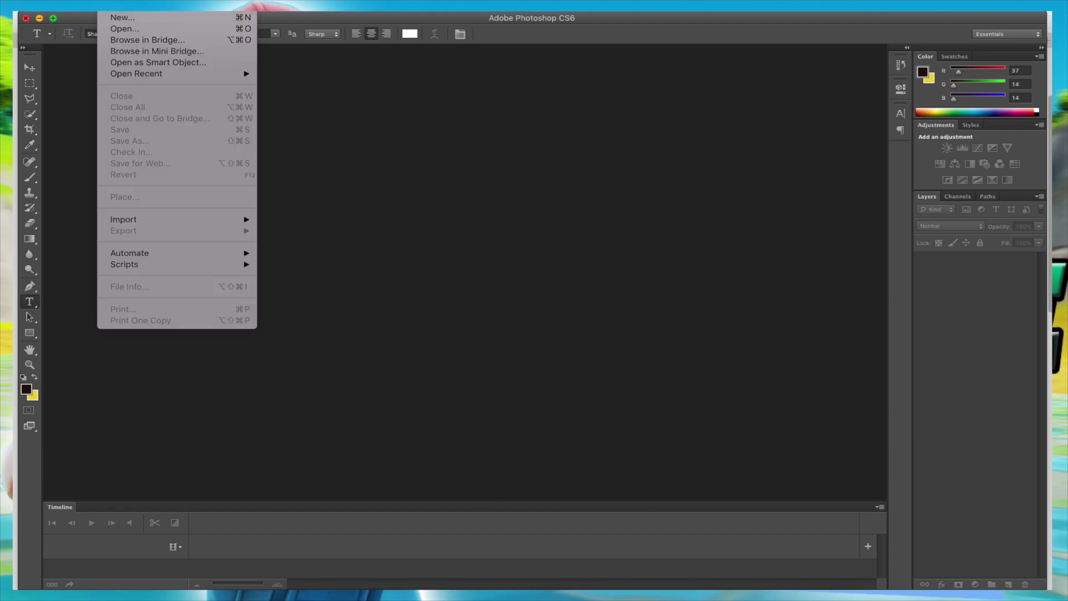
left_click(125, 21)
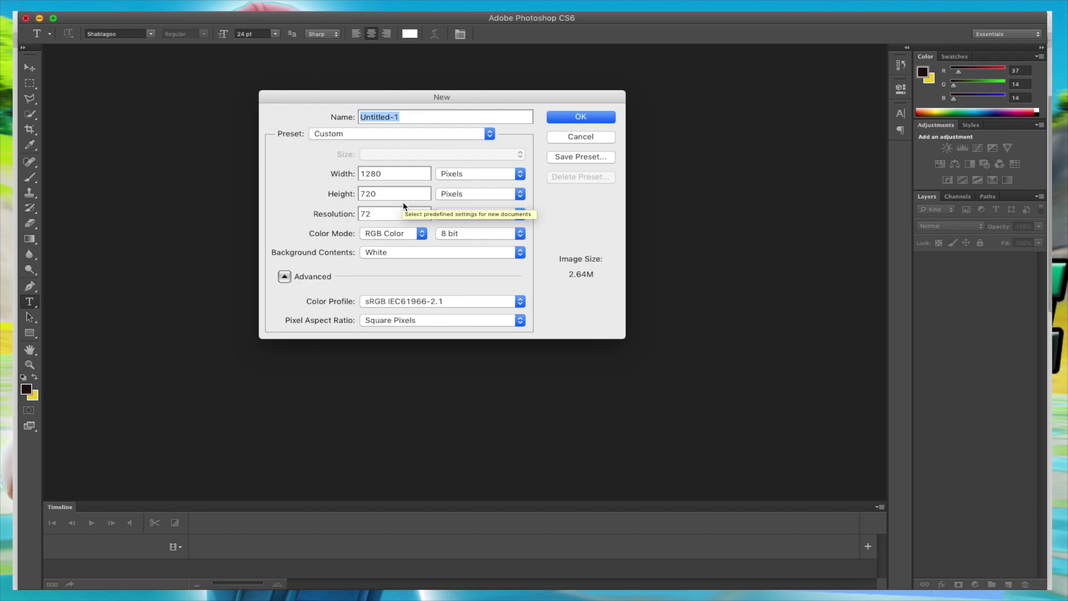
type("thumbnail")
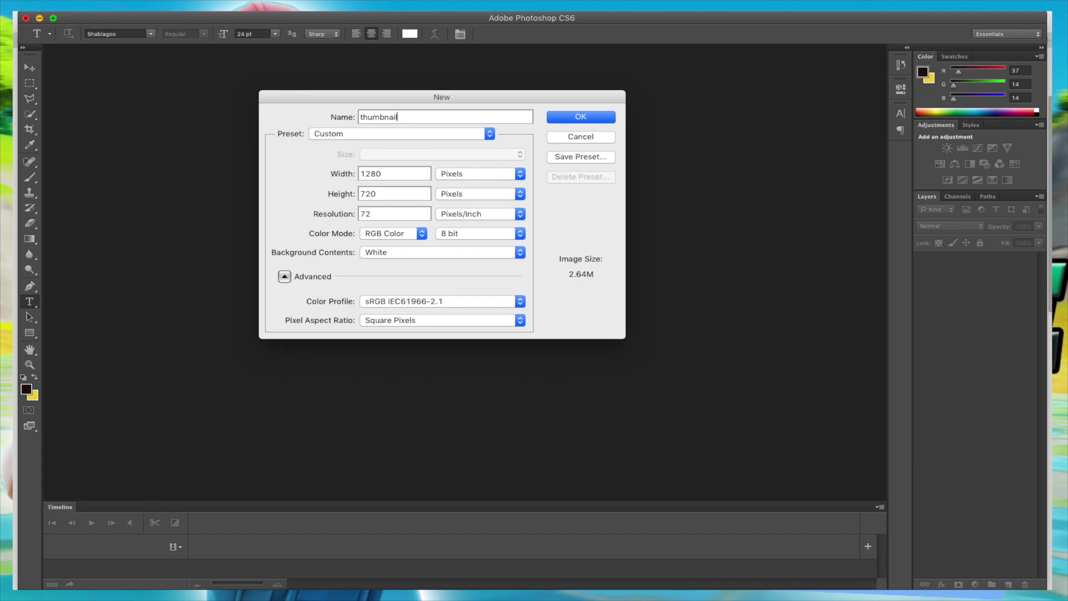
left_click(580, 117)
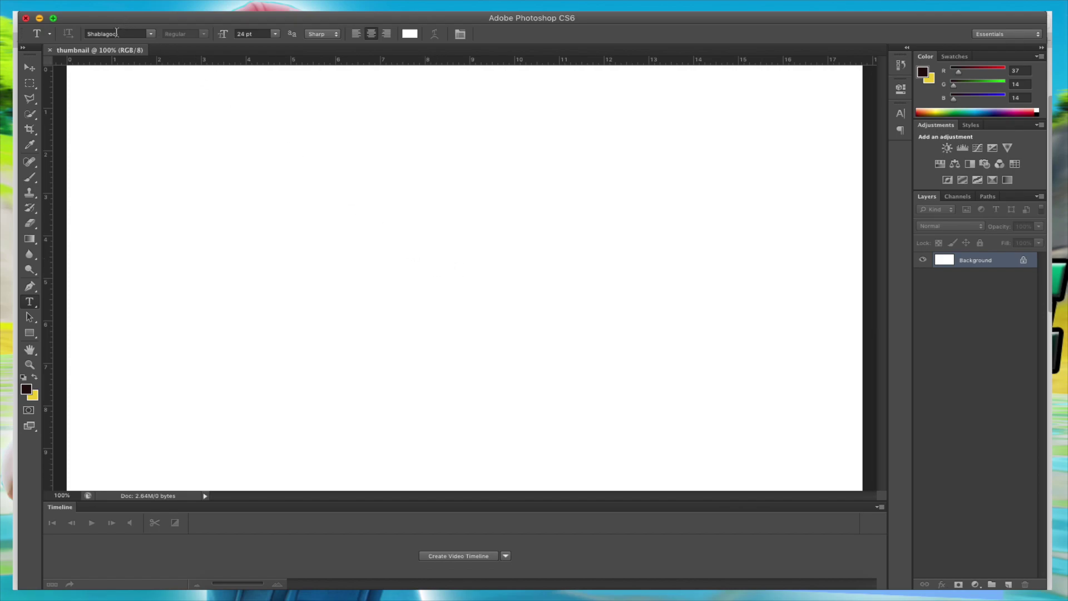
Place the image Fortnite Screenshot 2019.10.15 – 19.18.02.16 as the background filling the canvas, and activate the Move tool.
left_click(120, 13)
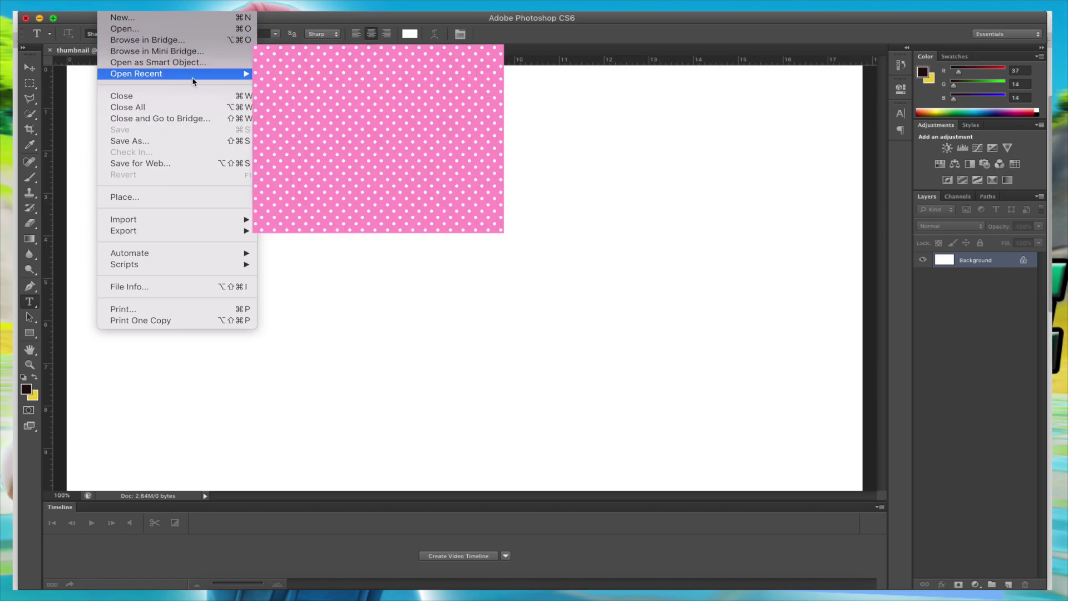
left_click(478, 251)
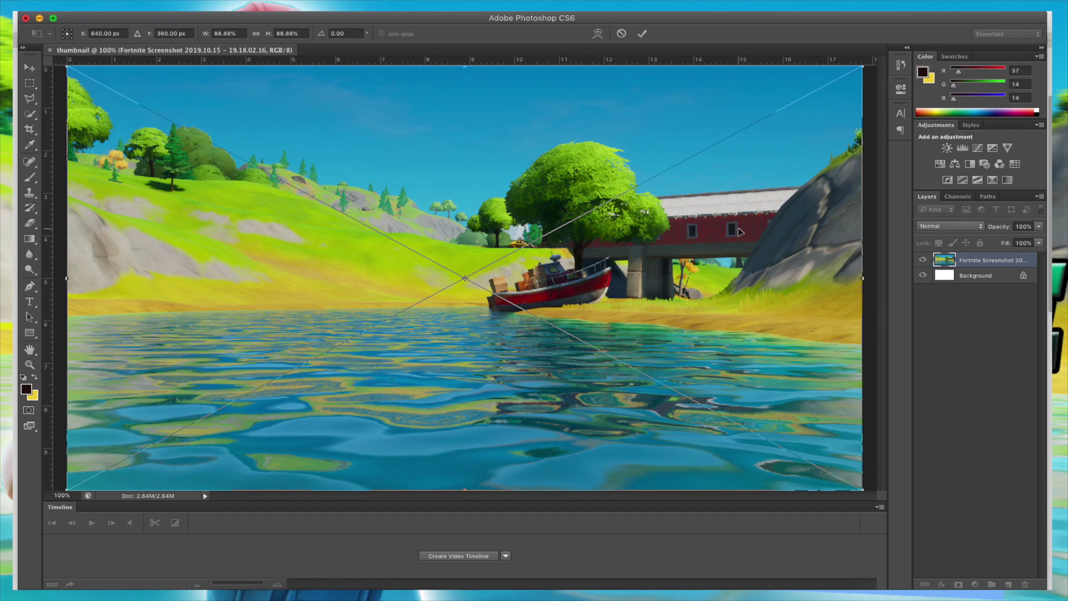
key("Return")
key("t")
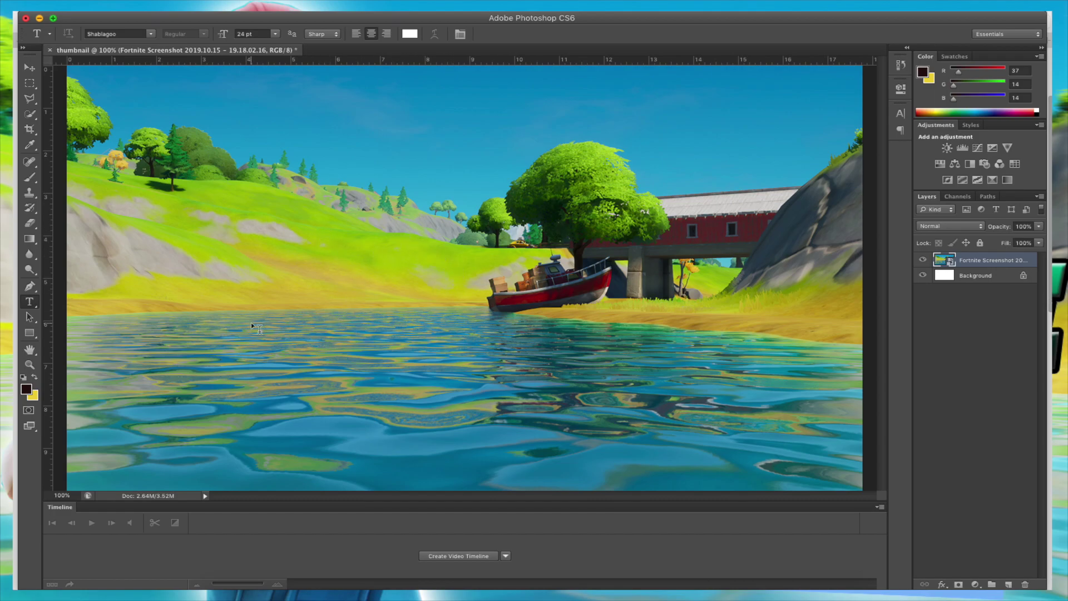
left_click(30, 67)
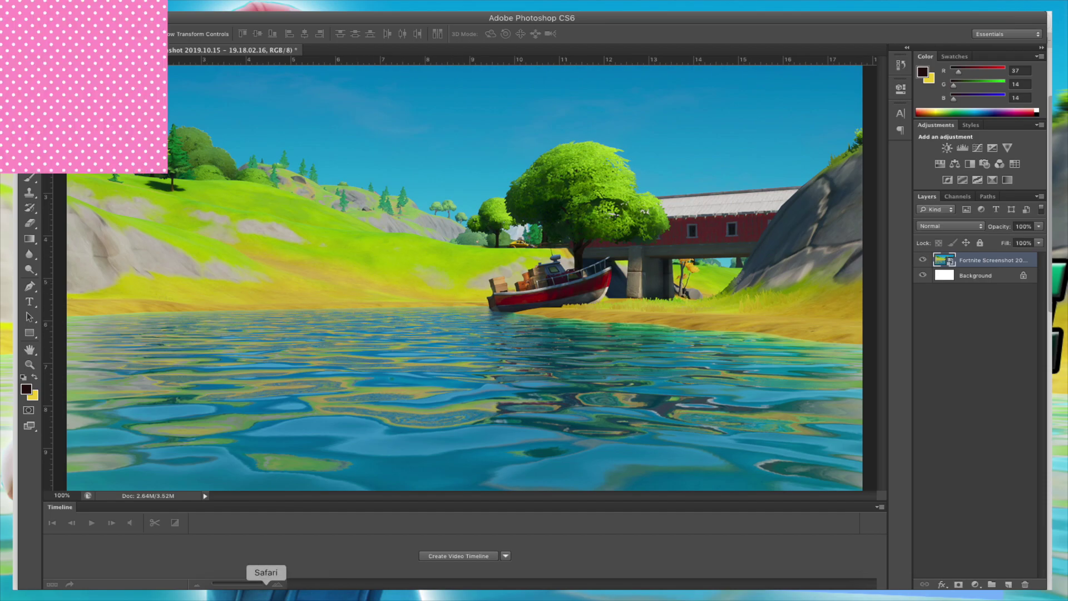
Switch to Safari, browse the fortnite thumbnails image results, and open the preview of 3D Fortnite Thumbnails on Behance.
left_click(288, 594)
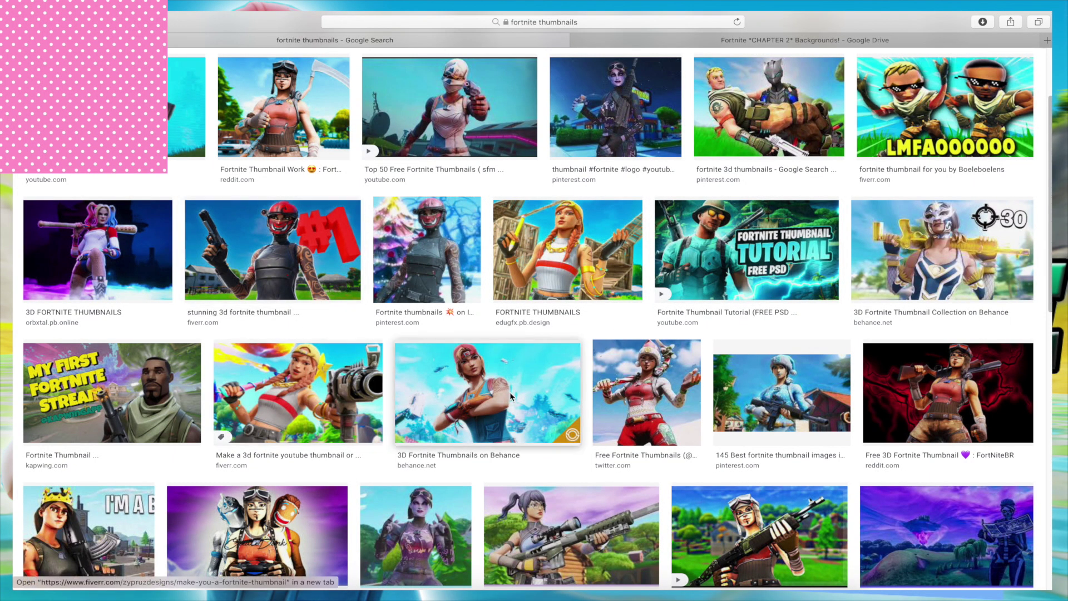
scroll(508, 390, "up", 3)
scroll(506, 394, "down", 12)
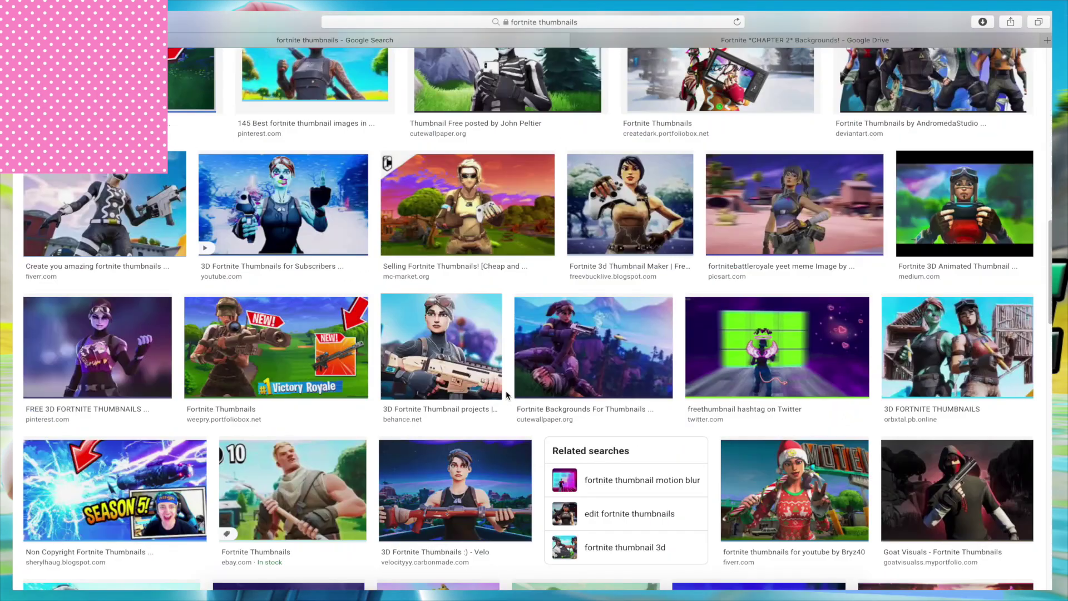
scroll(506, 395, "up", 10)
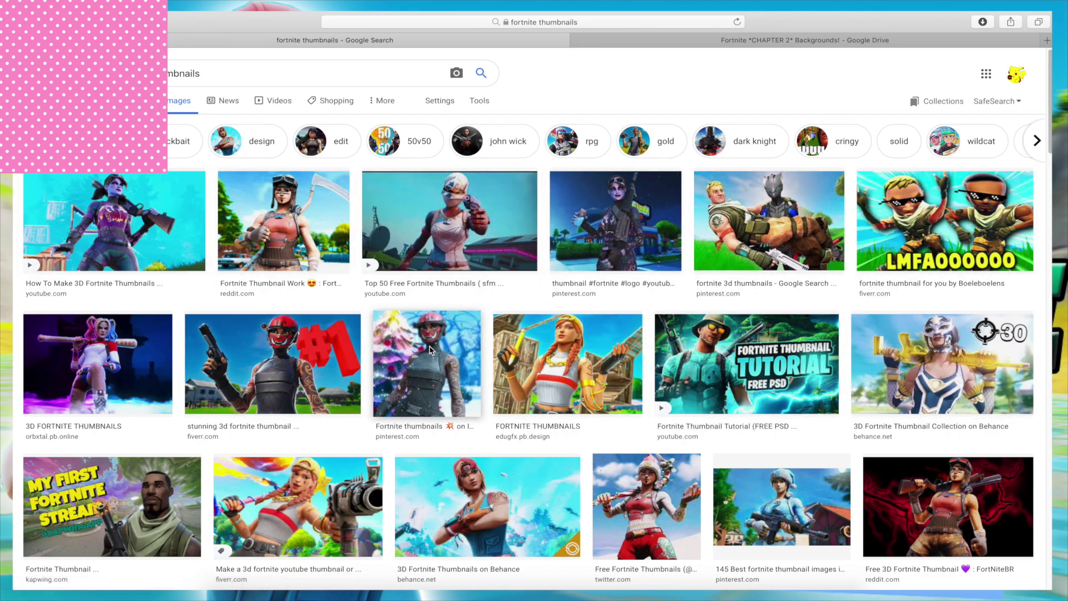
scroll(302, 377, "down", 10)
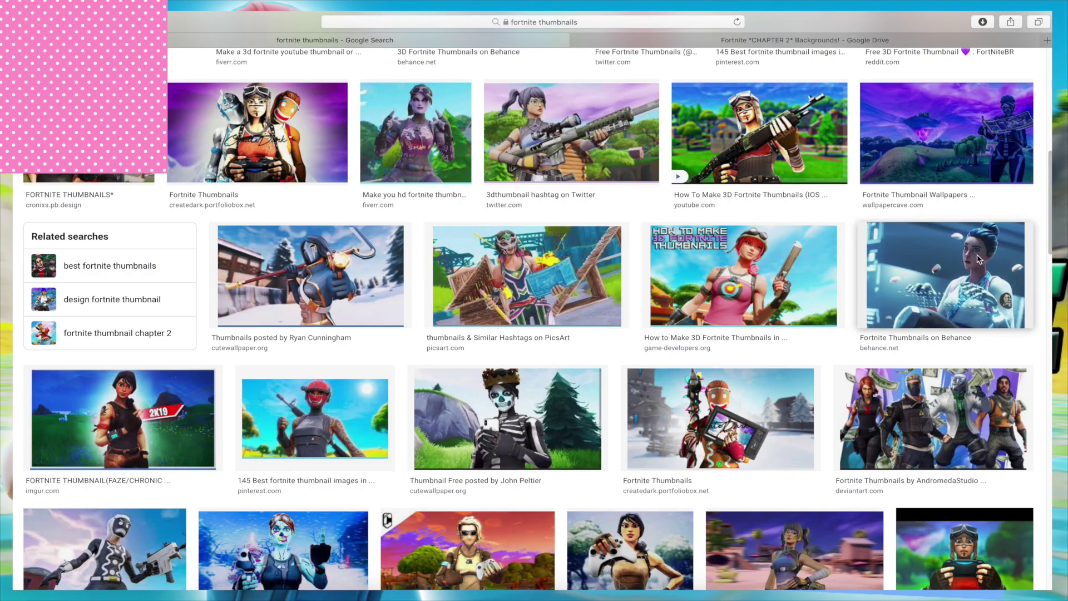
scroll(584, 274, "up", 7)
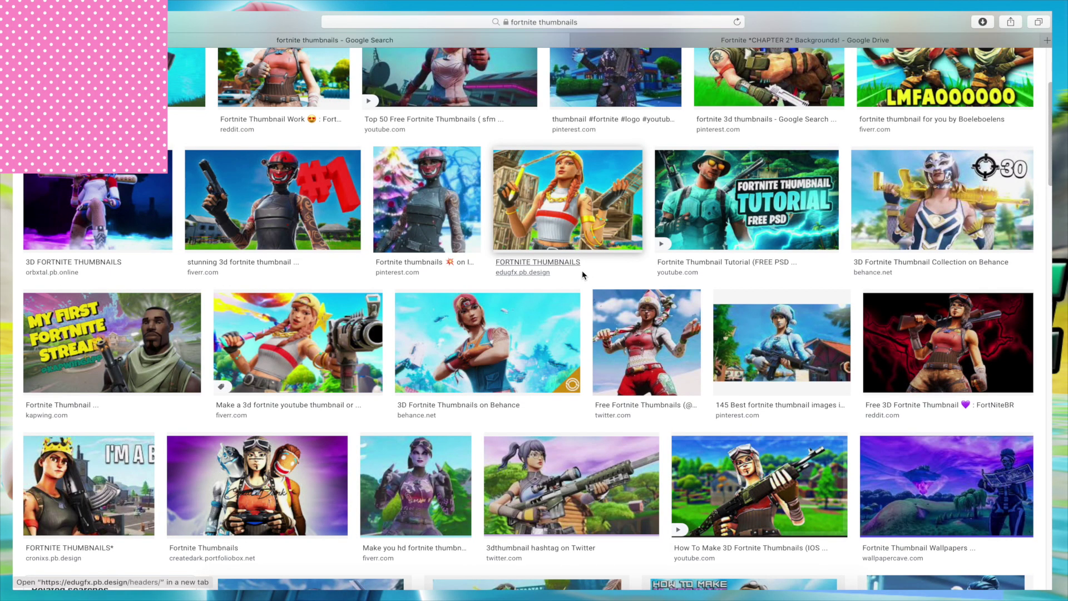
left_click(531, 323)
Copy the previewed character image and paste it into the thumbnail document in Photoshop.
right_click(878, 197)
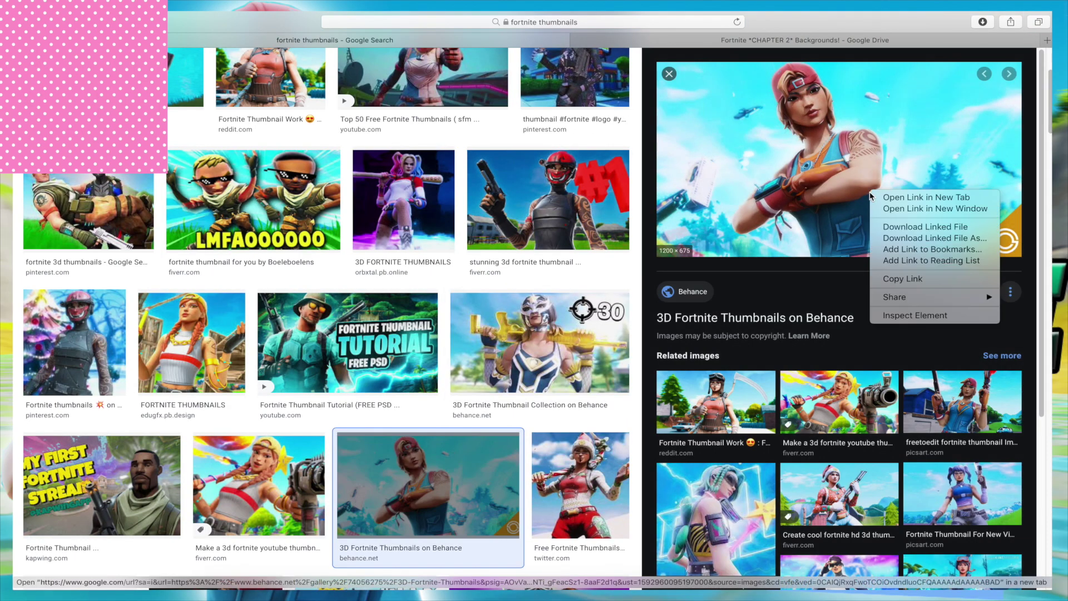
right_click(826, 160)
right_click(812, 204)
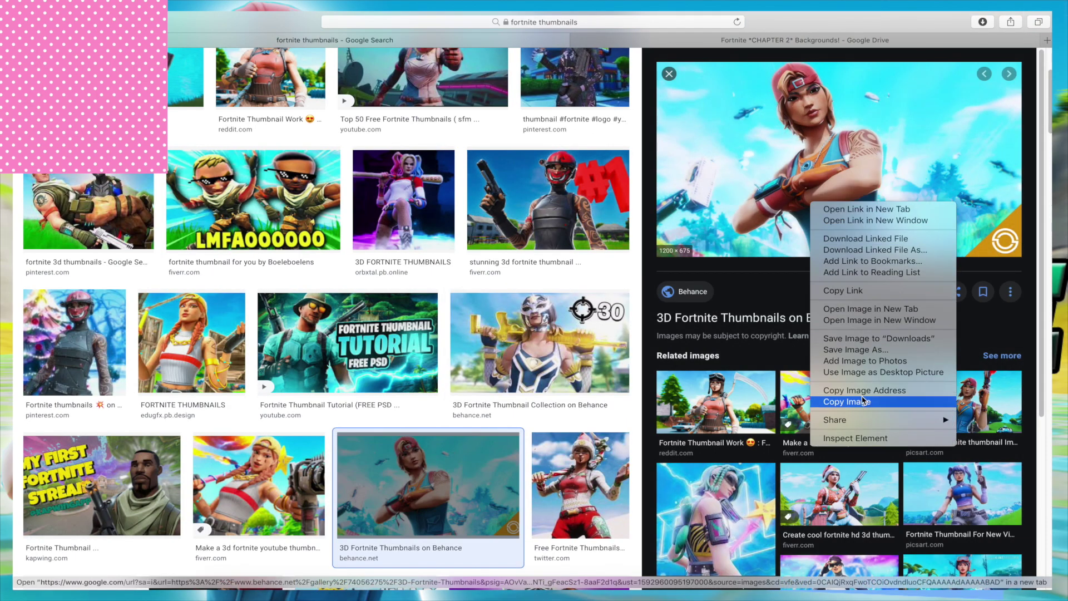
left_click(861, 402)
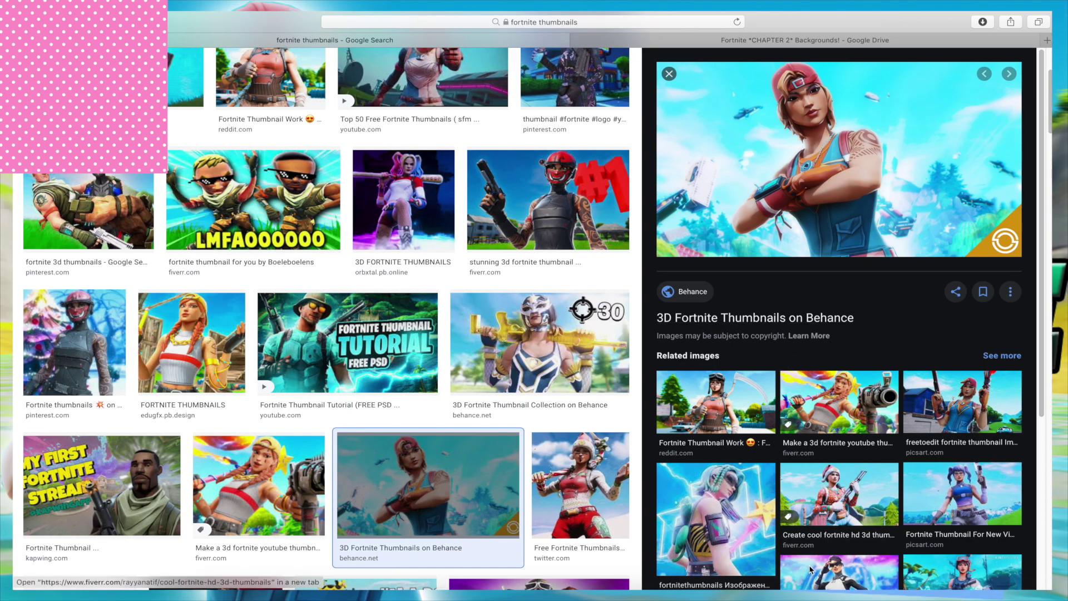
left_click(767, 593)
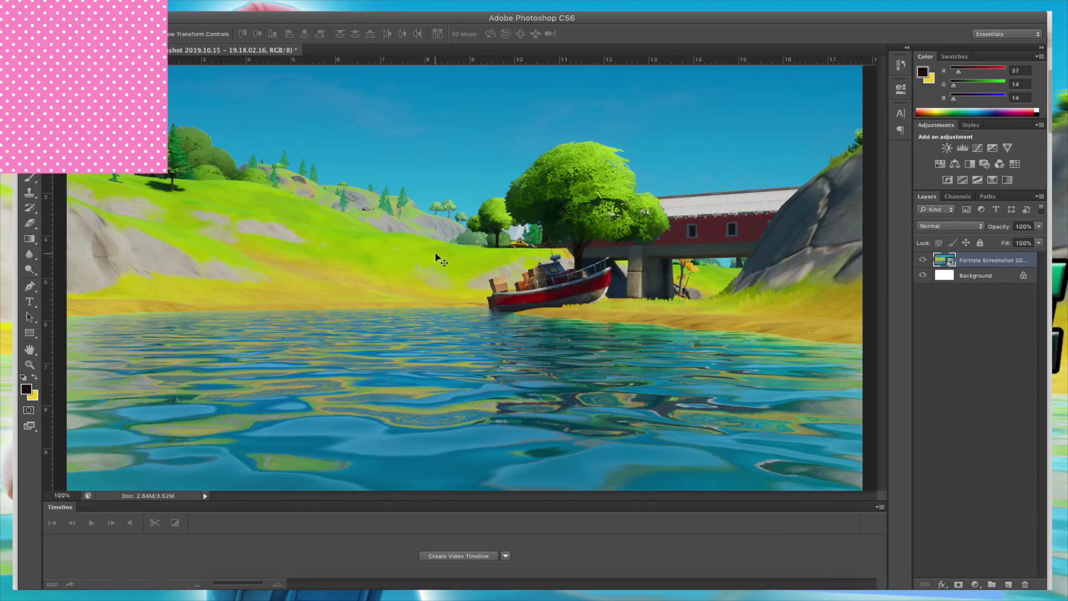
key("super+v")
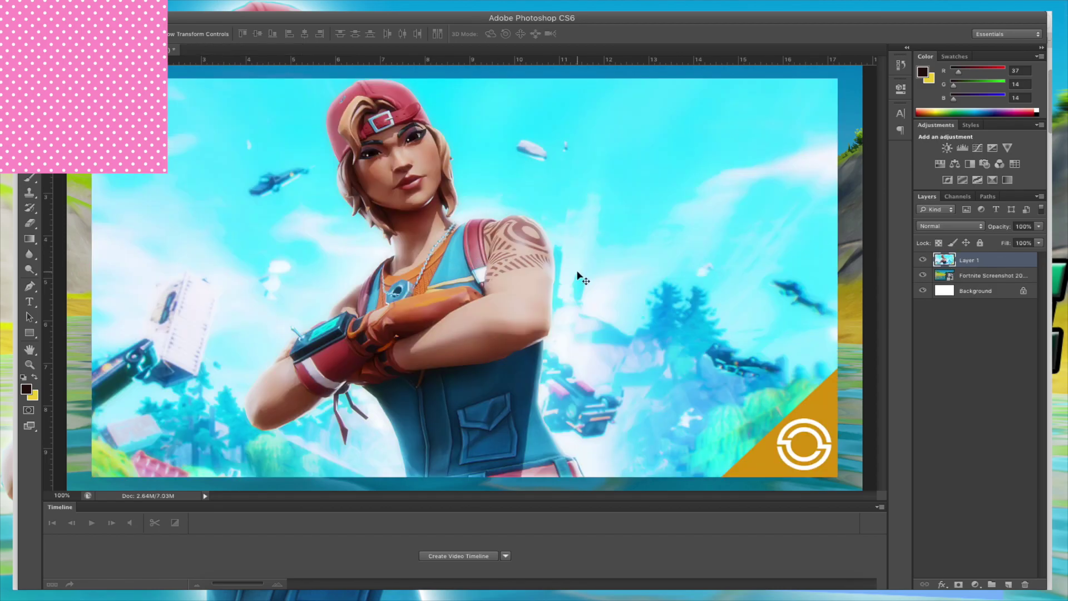
Rasterize the Fortnite Screenshot background layer.
left_click(961, 277)
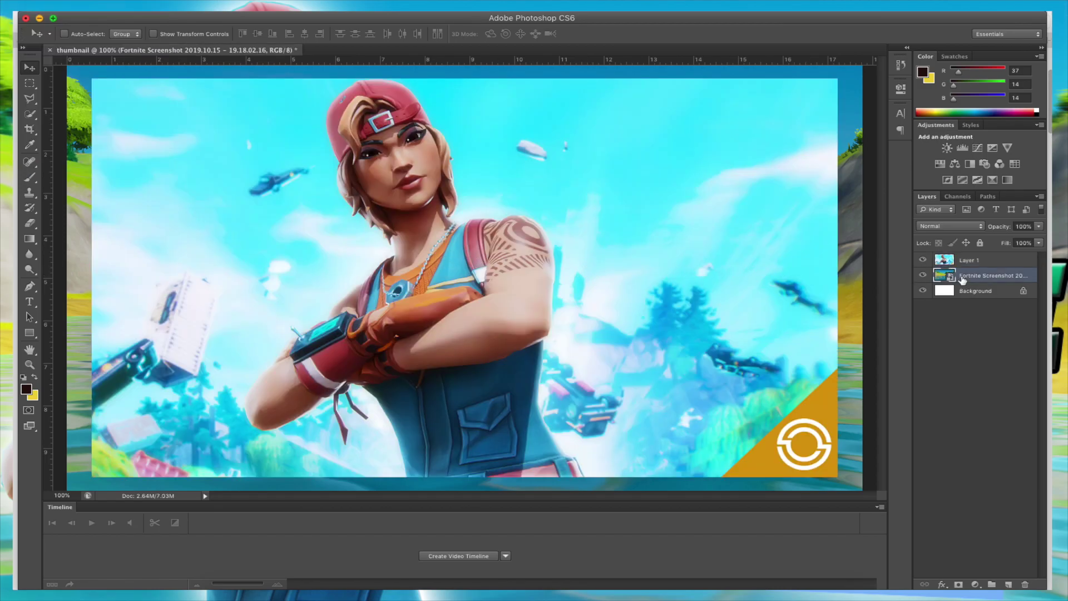
right_click(962, 276)
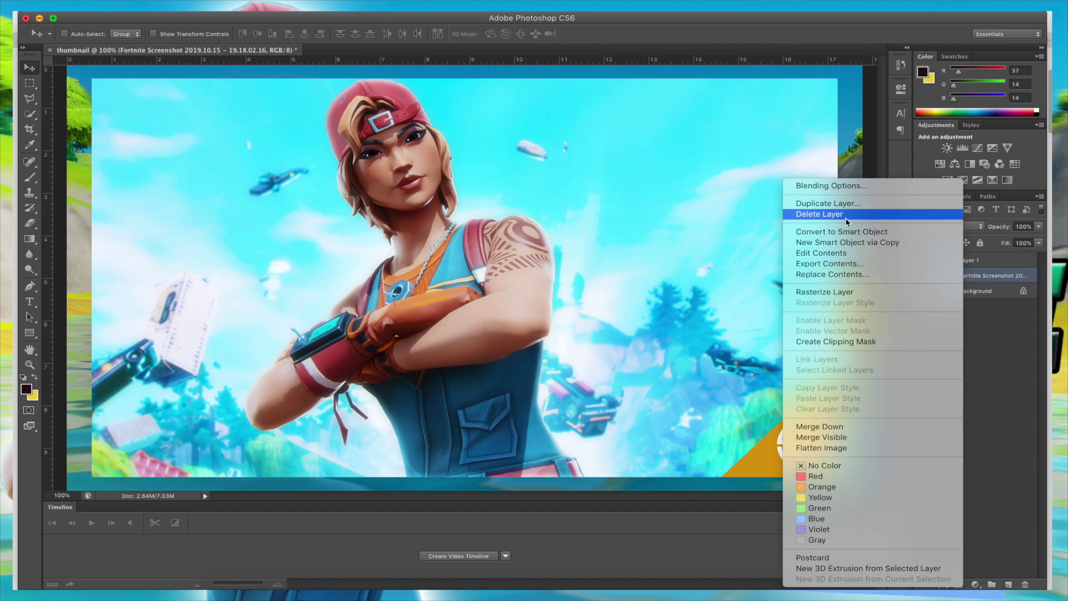
left_click(835, 292)
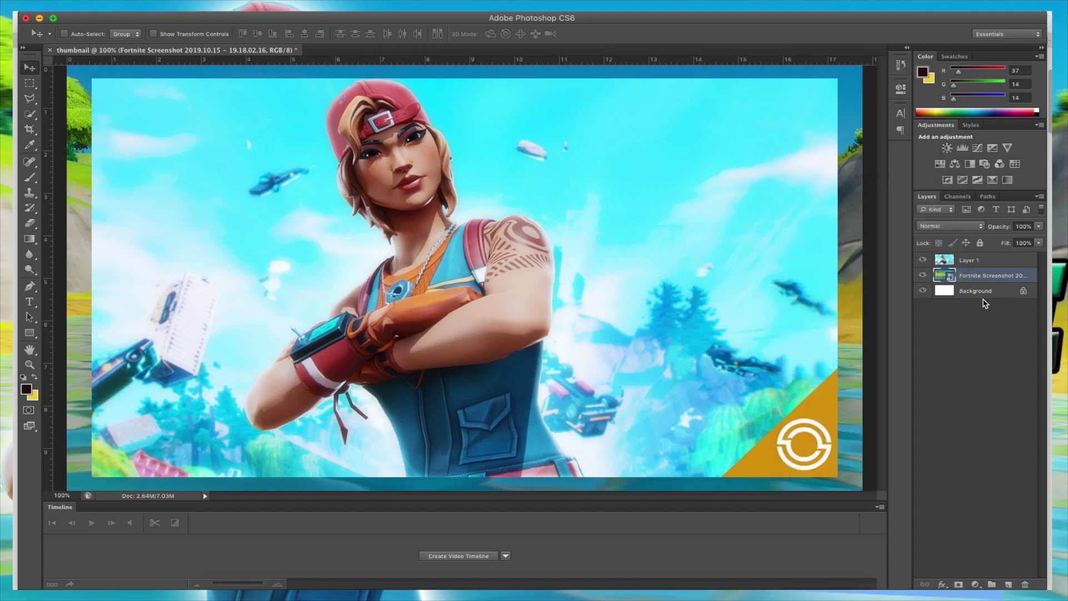
right_click(972, 271)
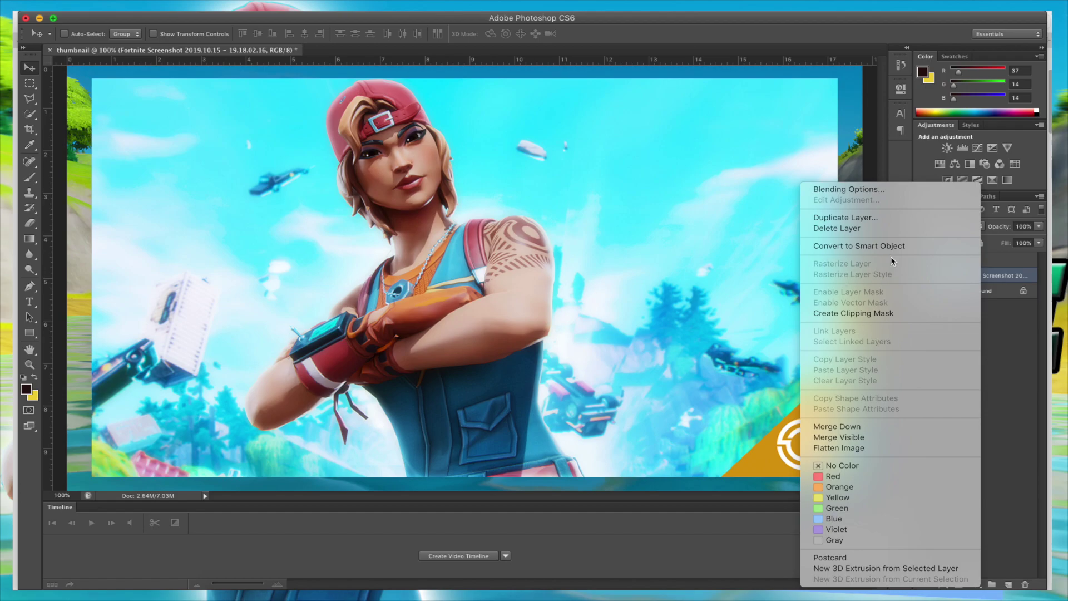
key("Escape")
Make the pasted character layer active and choose the Polygonal Lasso tool.
key("super+alt+shift+e")
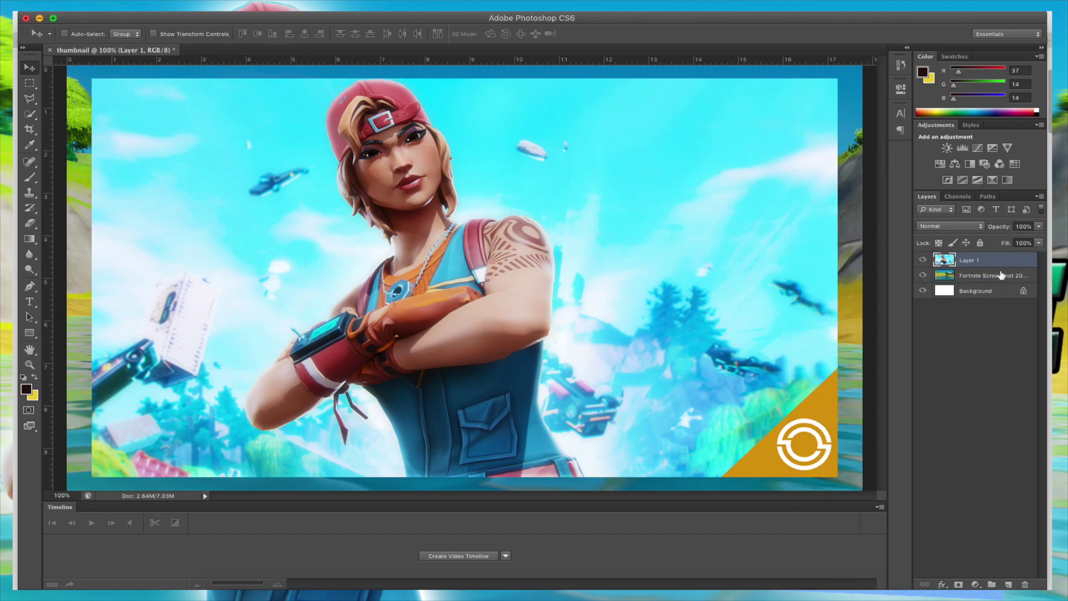
left_click(29, 98)
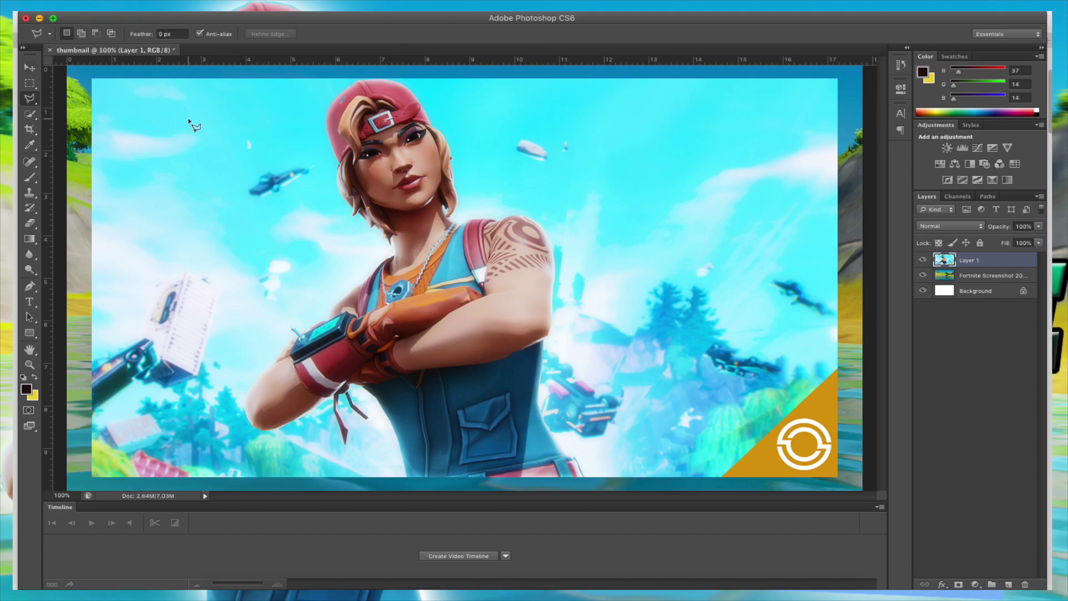
left_click(49, 34)
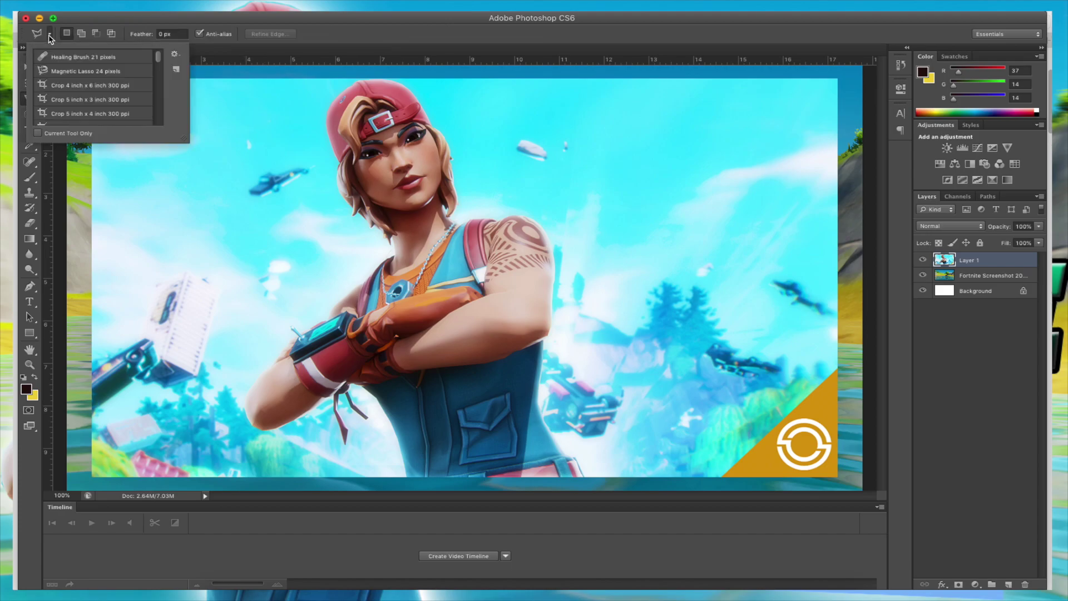
scroll(67, 97, "down", 5)
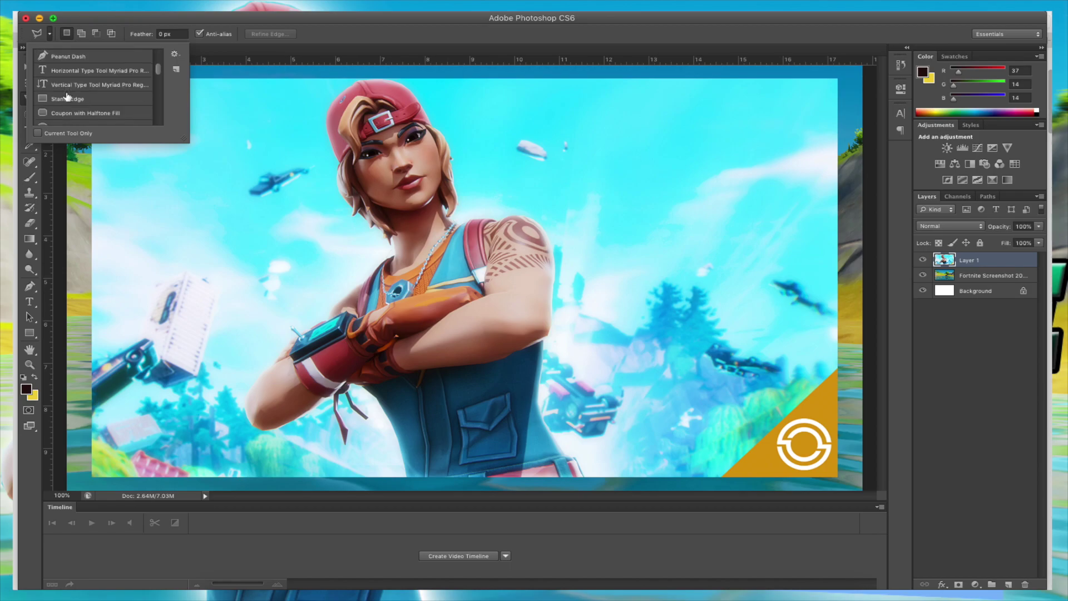
scroll(67, 98, "up", 5)
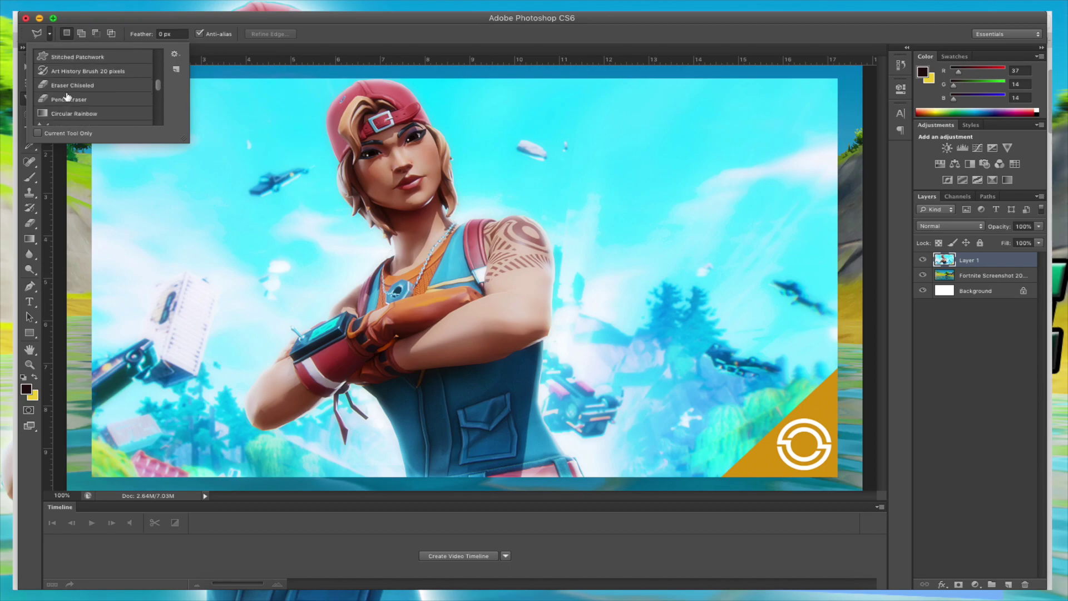
left_click(76, 26)
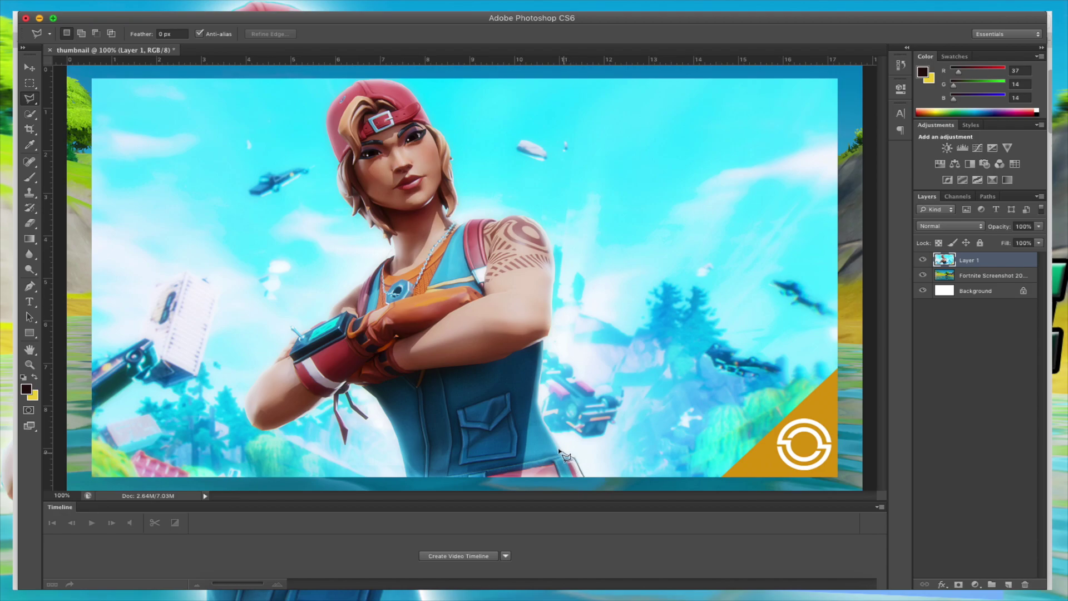
Trace a closed polygonal selection around the whole outline of the character on Layer 1.
left_click(538, 398)
left_click(548, 336)
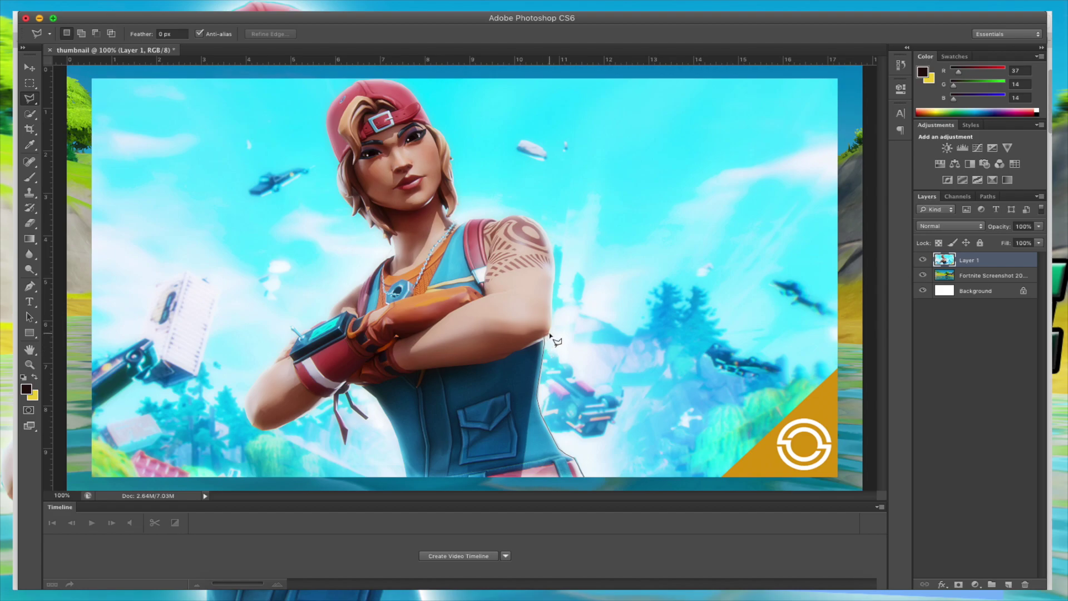
left_click(554, 261)
left_click(539, 224)
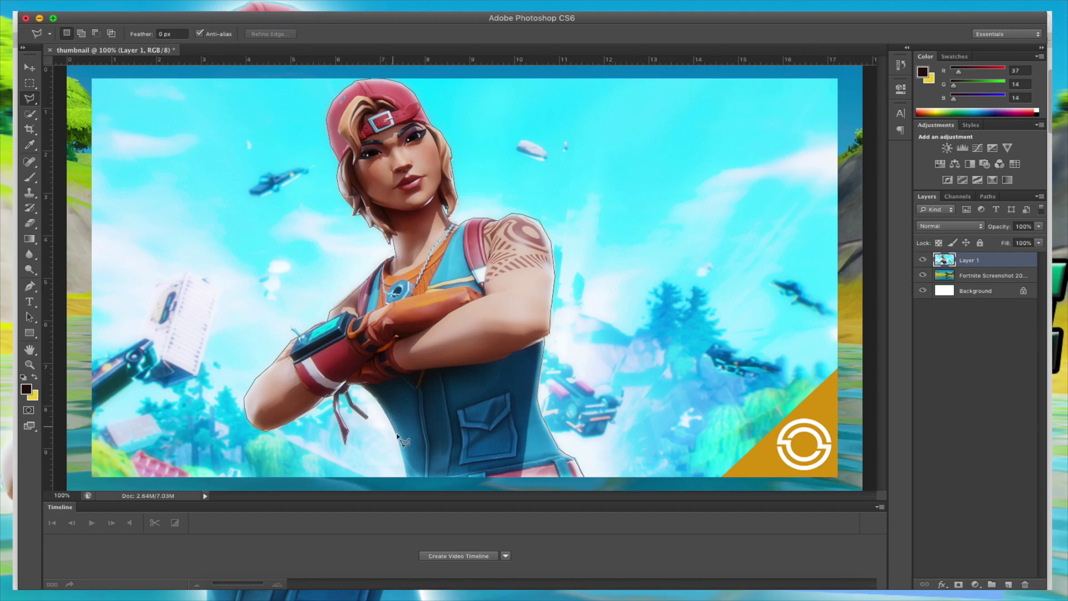
left_click(413, 477)
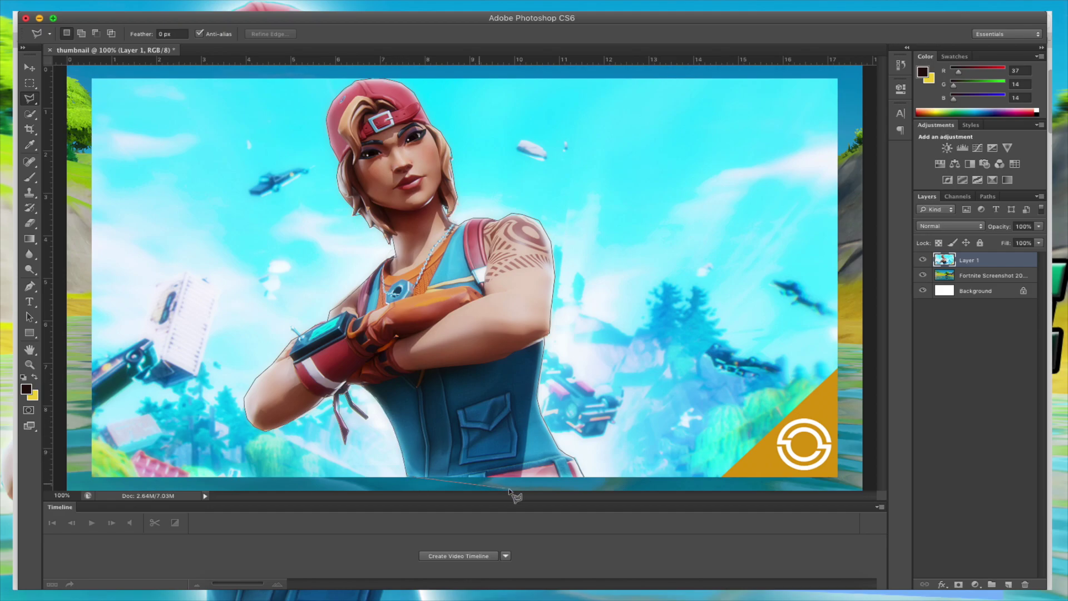
double_click(583, 476)
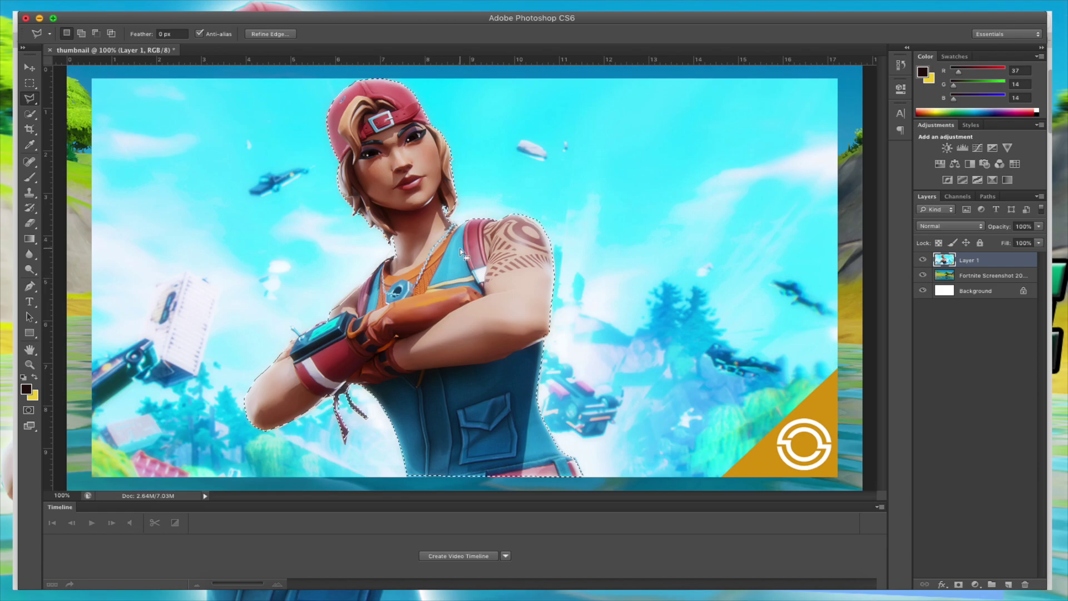
Copy the selected character onto a new layer and hide the original Layer 1 image.
key("super+j")
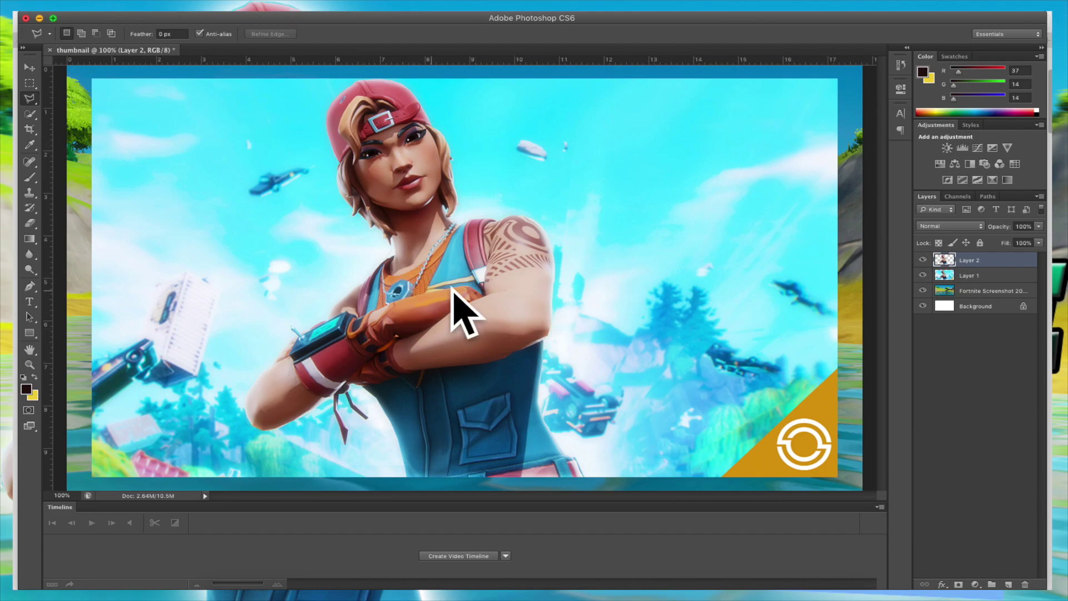
left_click(30, 67)
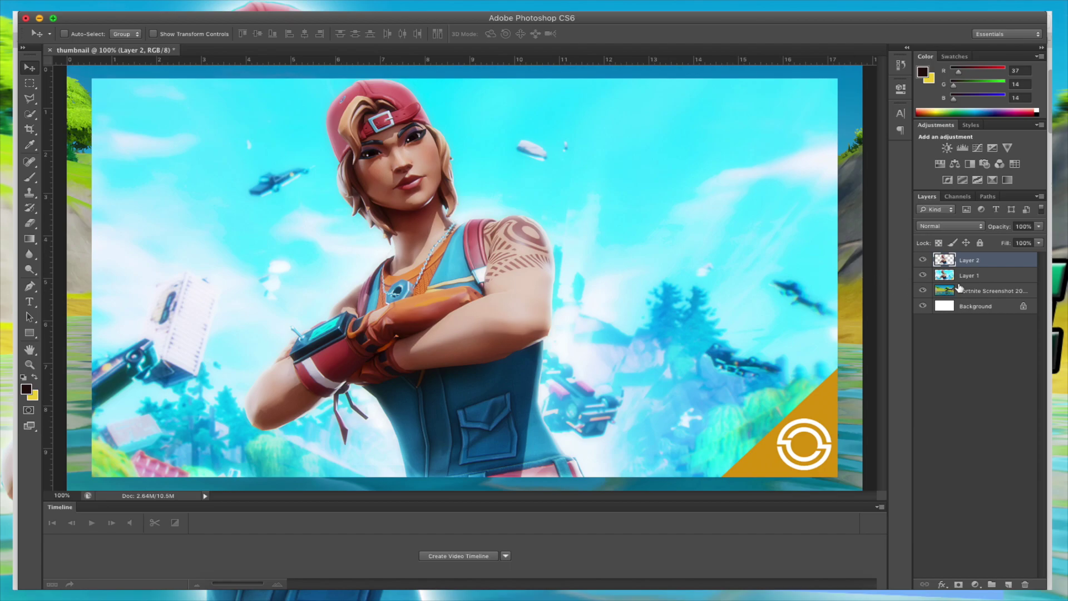
left_click(923, 275)
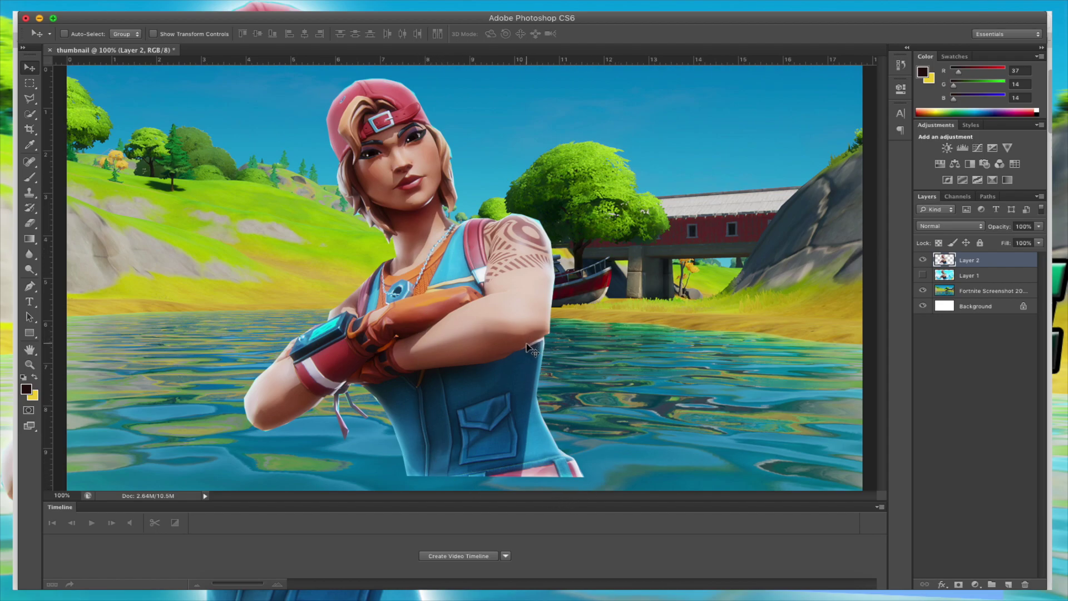
Free-transform the cutout character to about 105% width and 109% height, rotate it about 10.9°, and place it in the left half of the canvas.
key("super+t")
left_click_drag(511, 302, 506, 324)
left_click_drag(580, 103, 612, 41)
left_click_drag(576, 212, 387, 178)
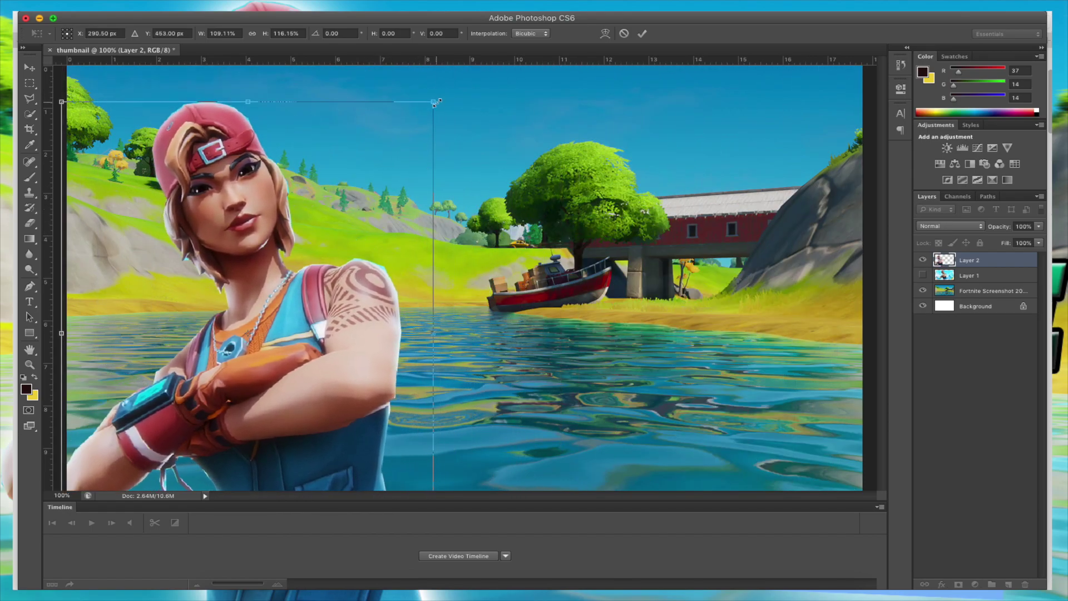
left_click_drag(433, 102, 490, 119)
left_click_drag(383, 180, 408, 182)
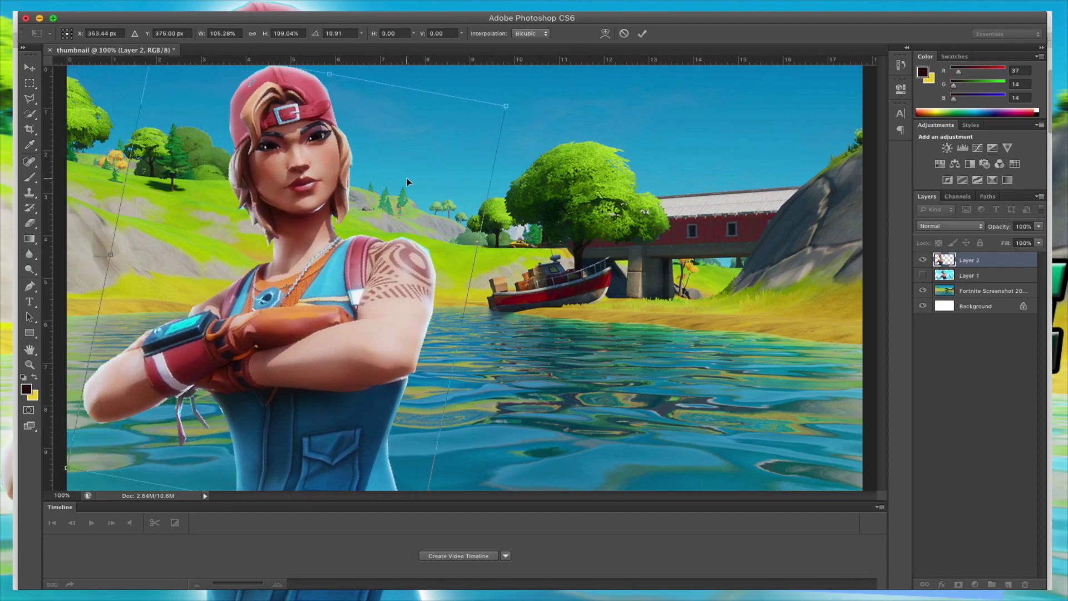
Compare the cutout with the original image by showing Layer 1 and hiding it again.
left_click(941, 584)
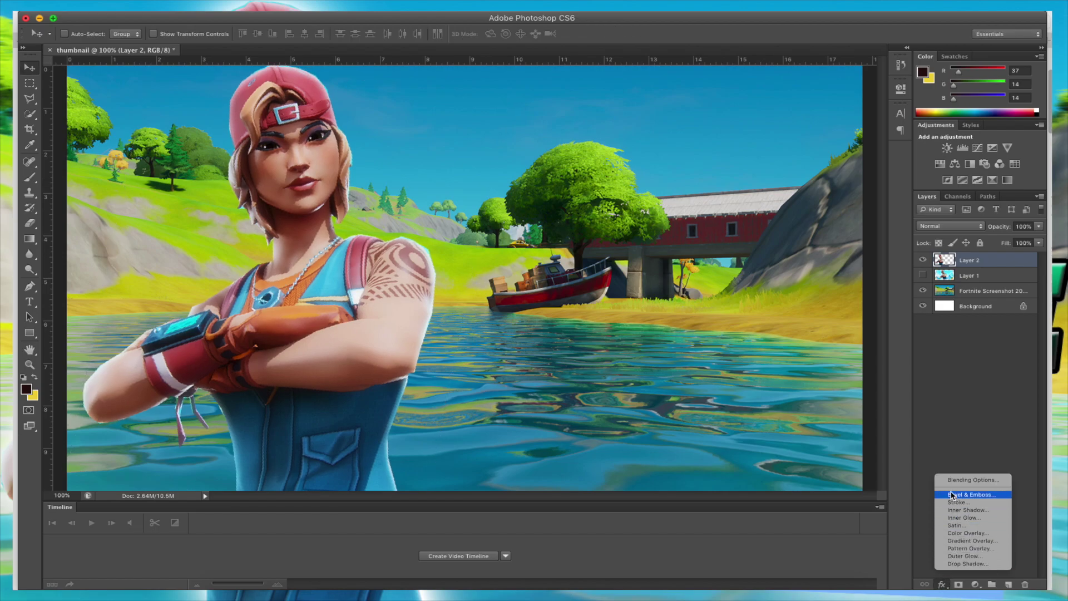
left_click(792, 293)
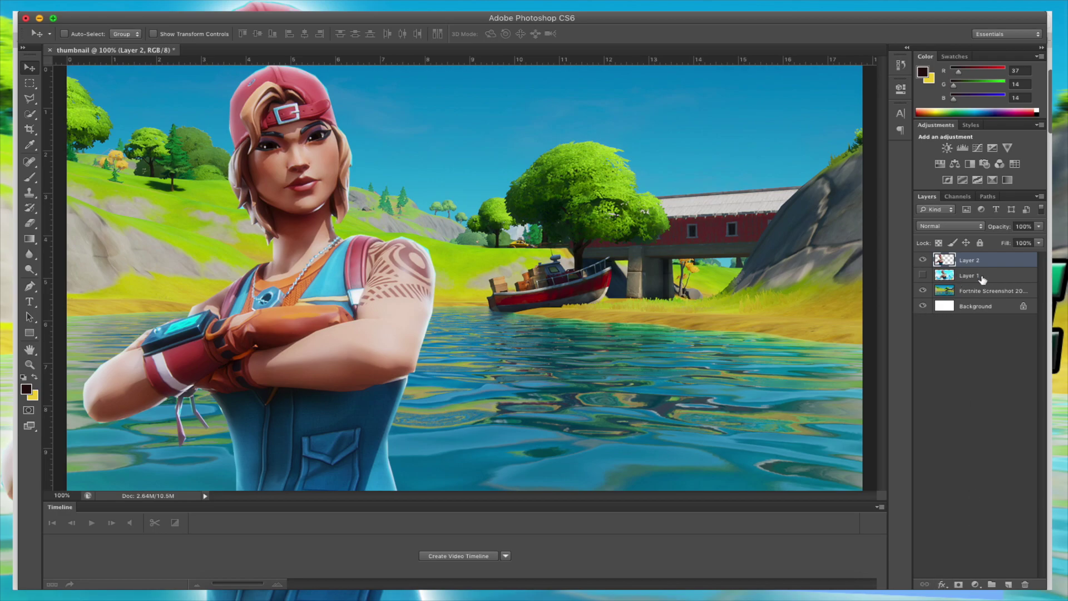
left_click(923, 275)
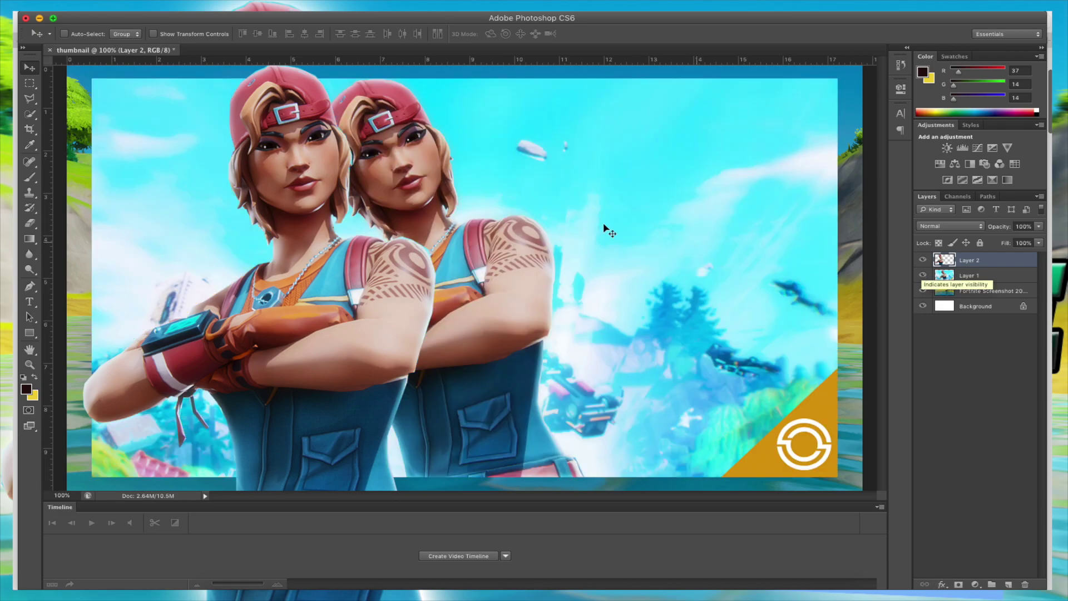
left_click(922, 275)
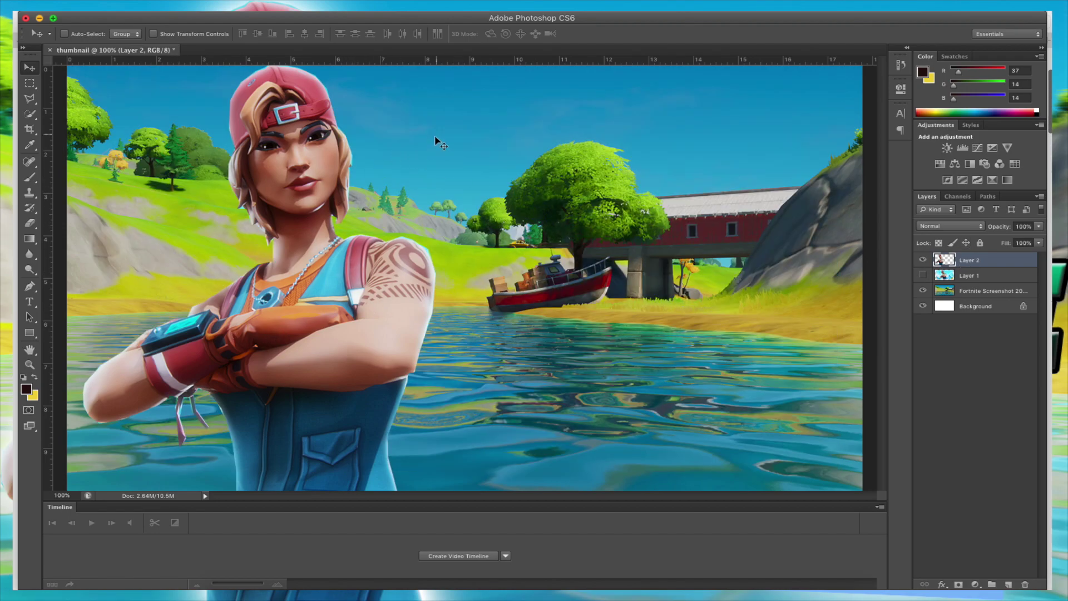
Switch back to Photoshop and brighten the Fortnite Screenshot background layer with a Brightness/Contrast adjustment.
left_click(972, 293)
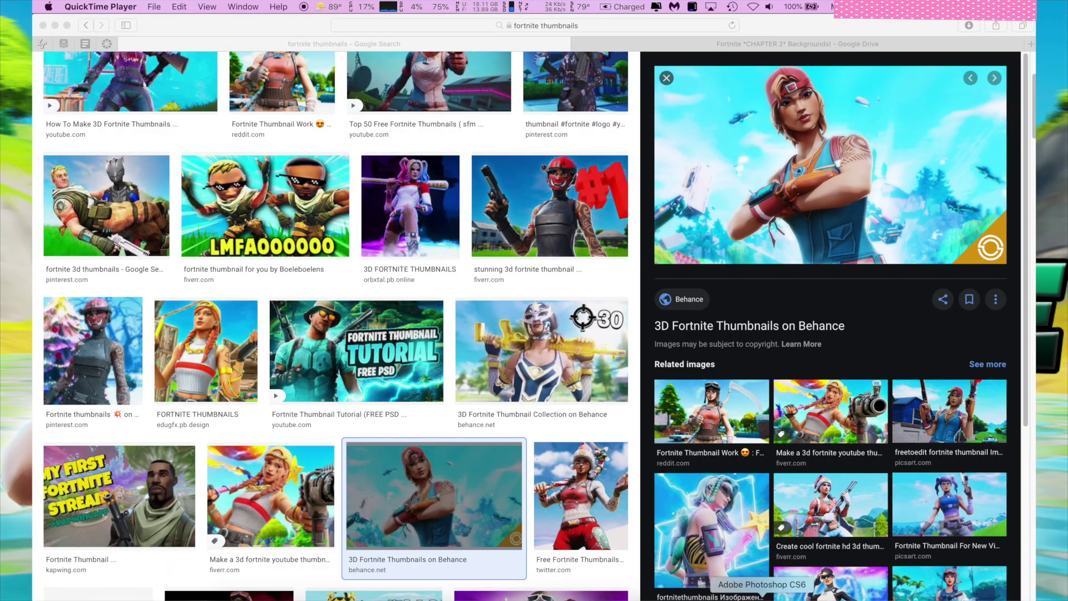
left_click(762, 596)
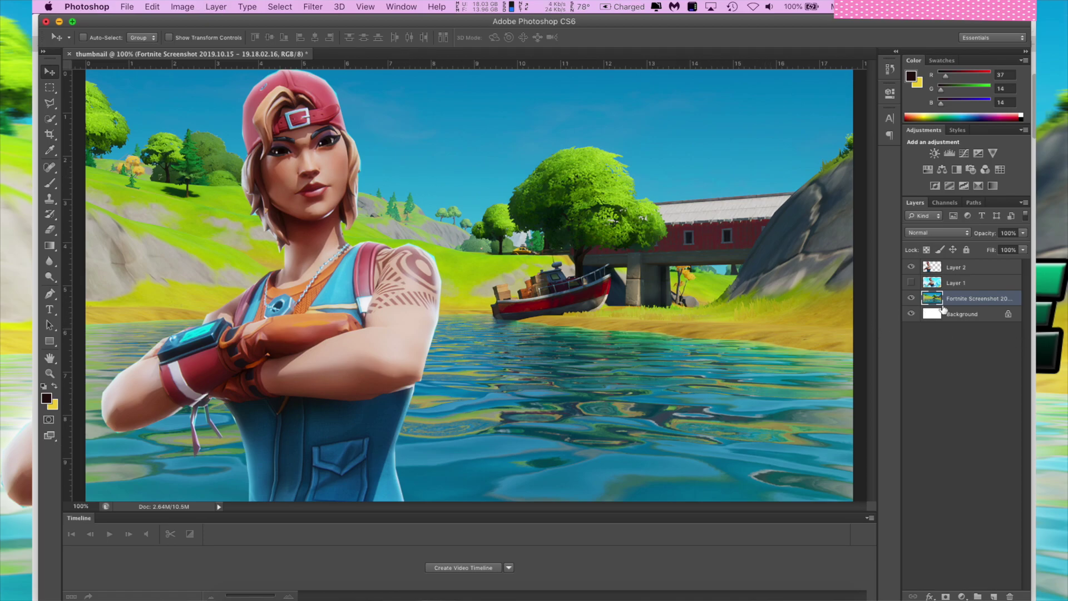
left_click(177, 8)
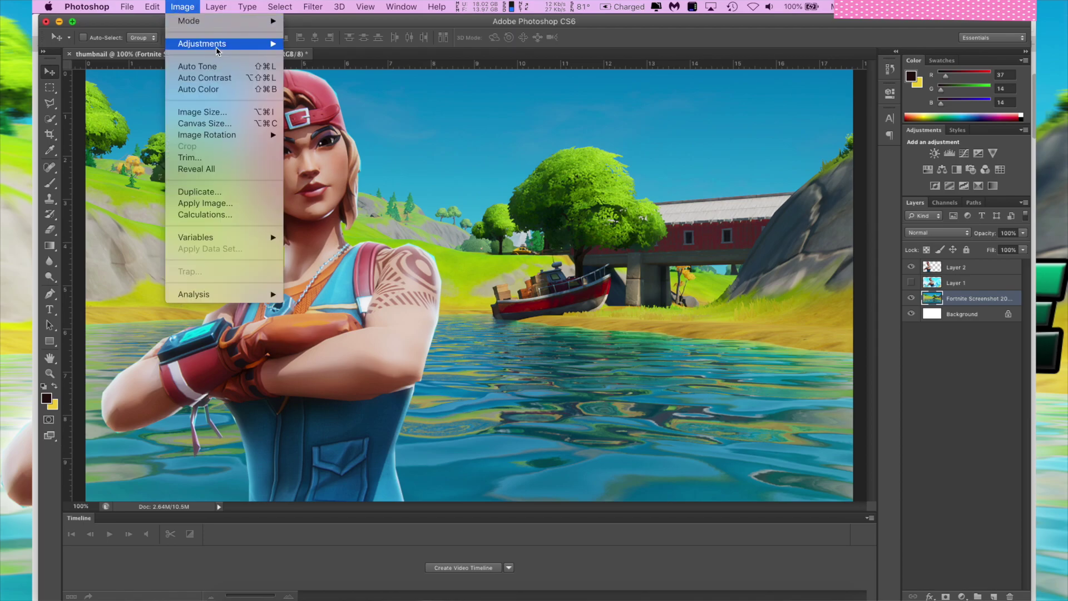
mouse_move(217, 51)
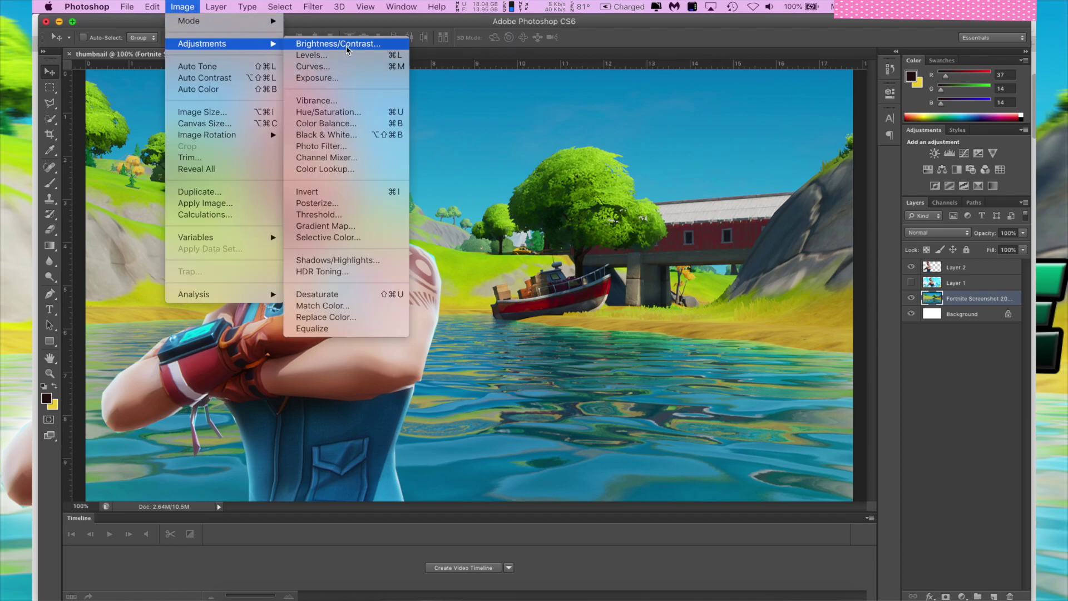
left_click(606, 209)
left_click_drag(532, 174, 547, 209)
left_click(611, 166)
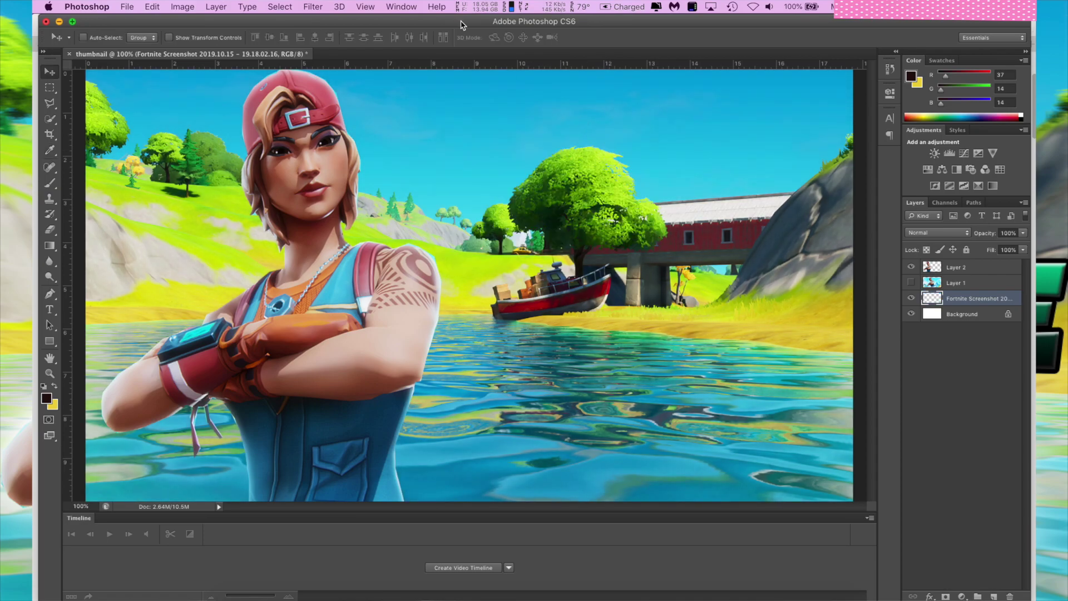
Apply a Motion Blur with an angle of 0° and a distance of 10 pixels to the background layer.
left_click(313, 7)
mouse_move(340, 146)
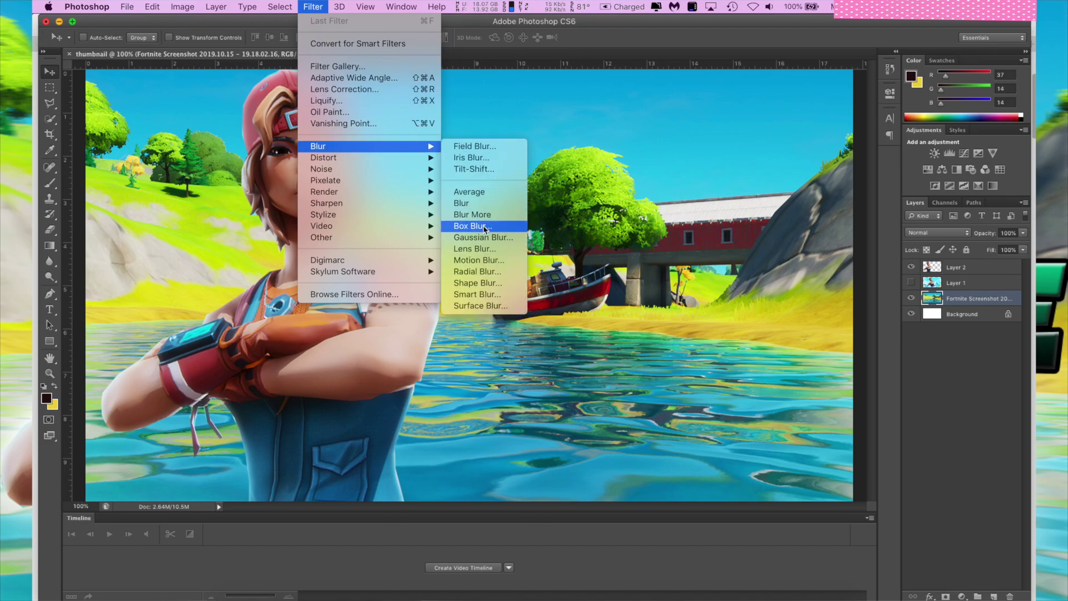
left_click(481, 260)
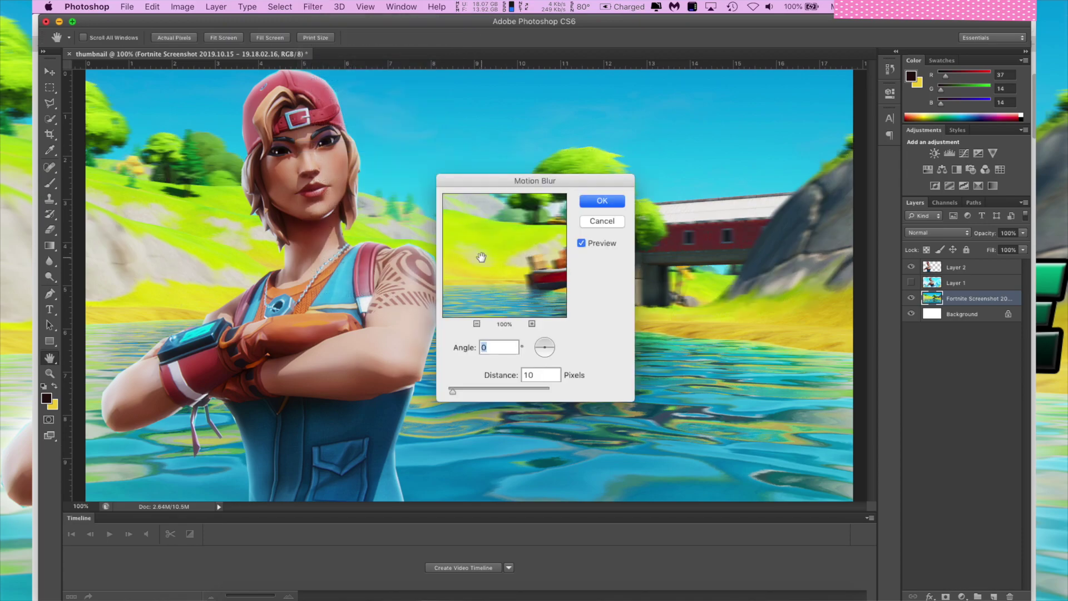
left_click(598, 202)
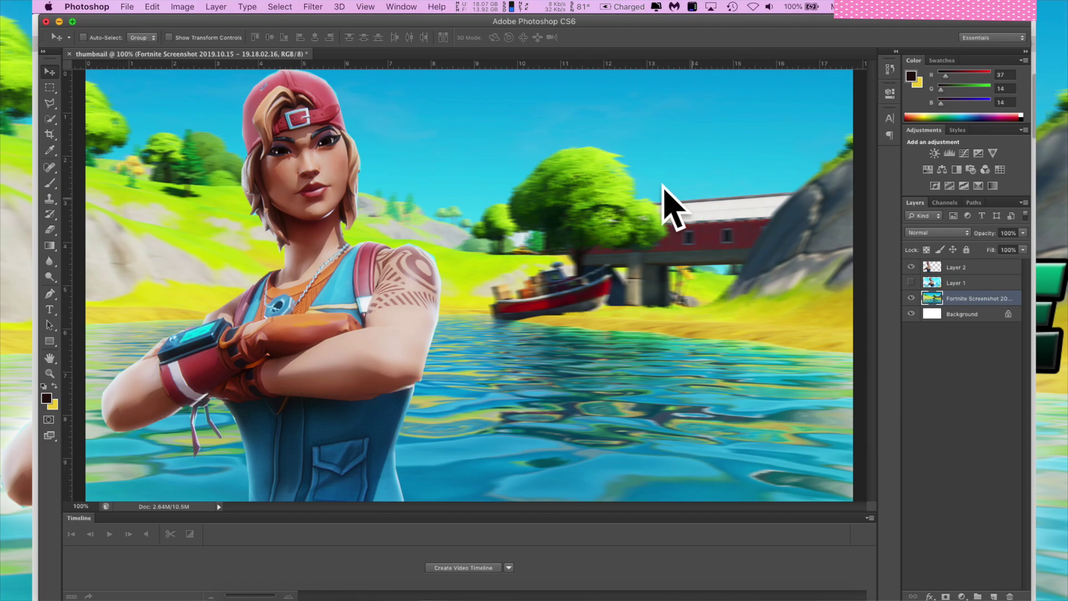
Move the character on Layer 2 slightly left and add a 6 px outside Stroke layer style to it.
left_click(962, 269)
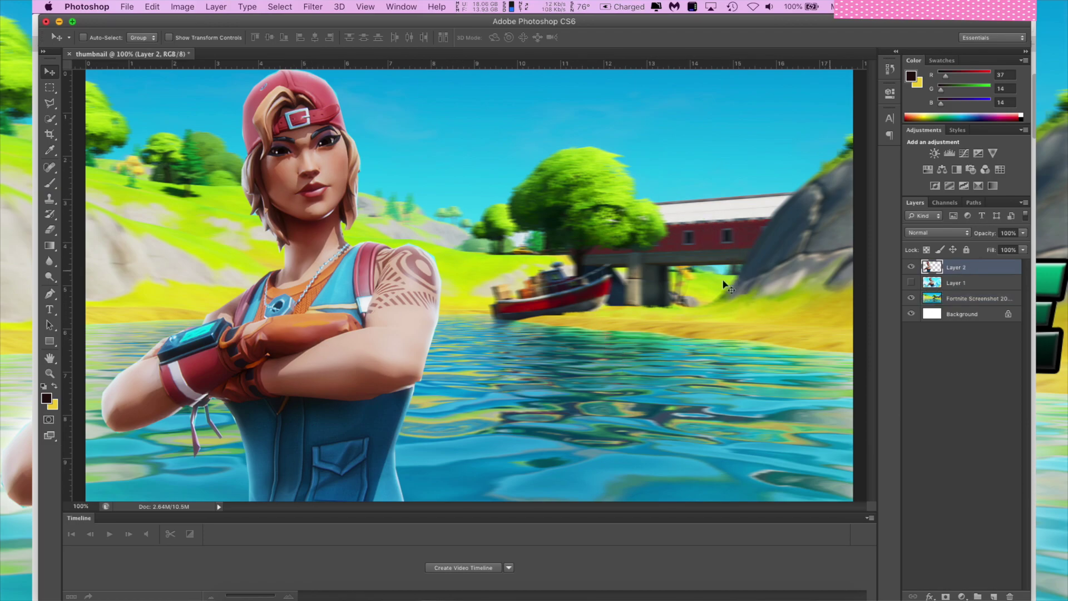
mouse_move(404, 283)
left_mouse_down()
mouse_move(367, 281)
mouse_move(389, 280)
left_mouse_up()
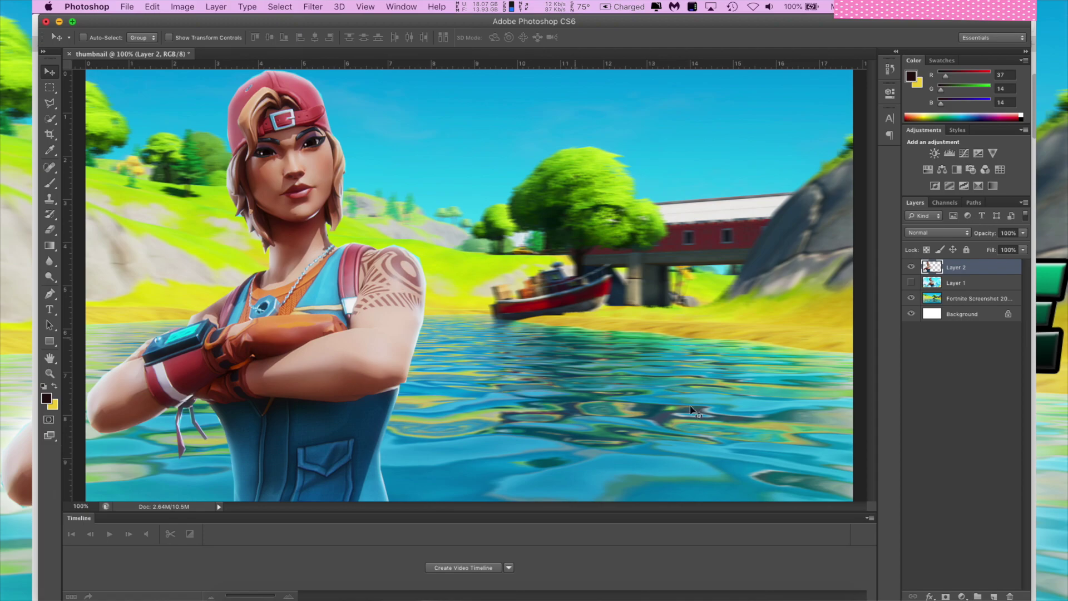
left_click(928, 596)
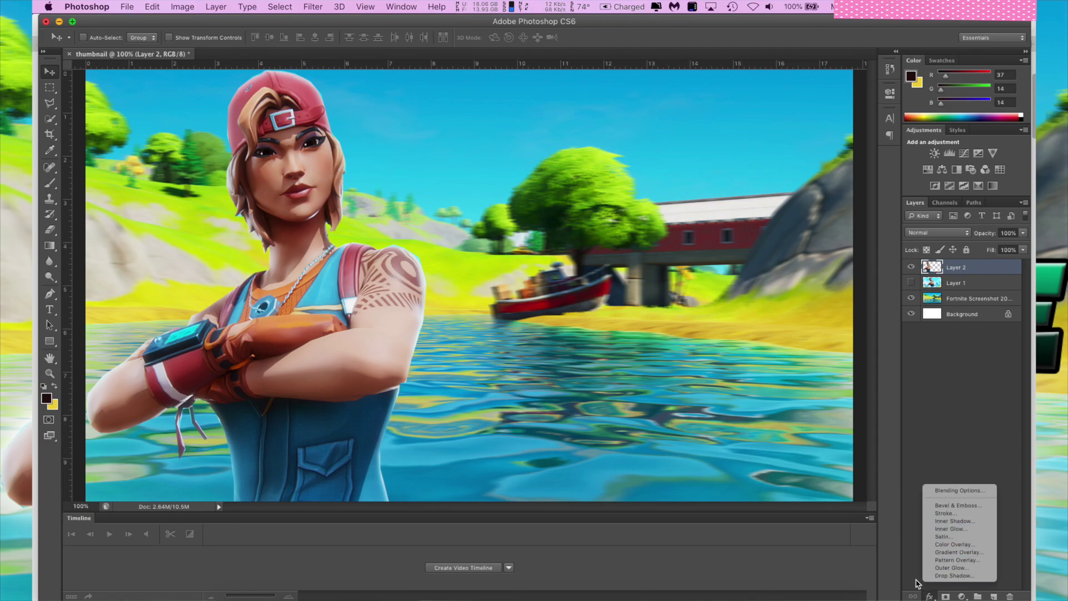
left_click(941, 491)
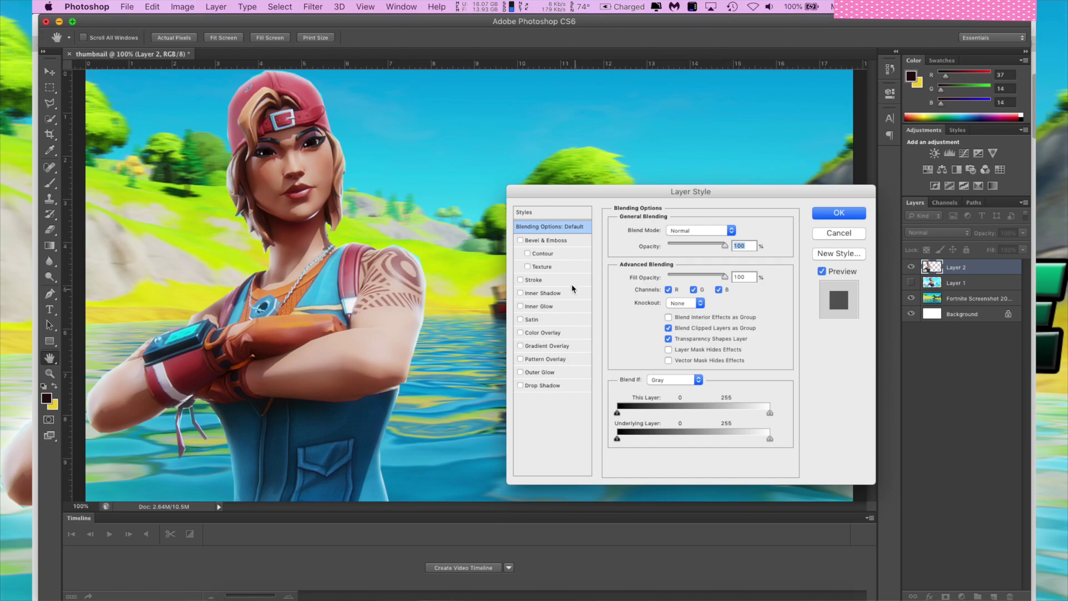
left_click(534, 280)
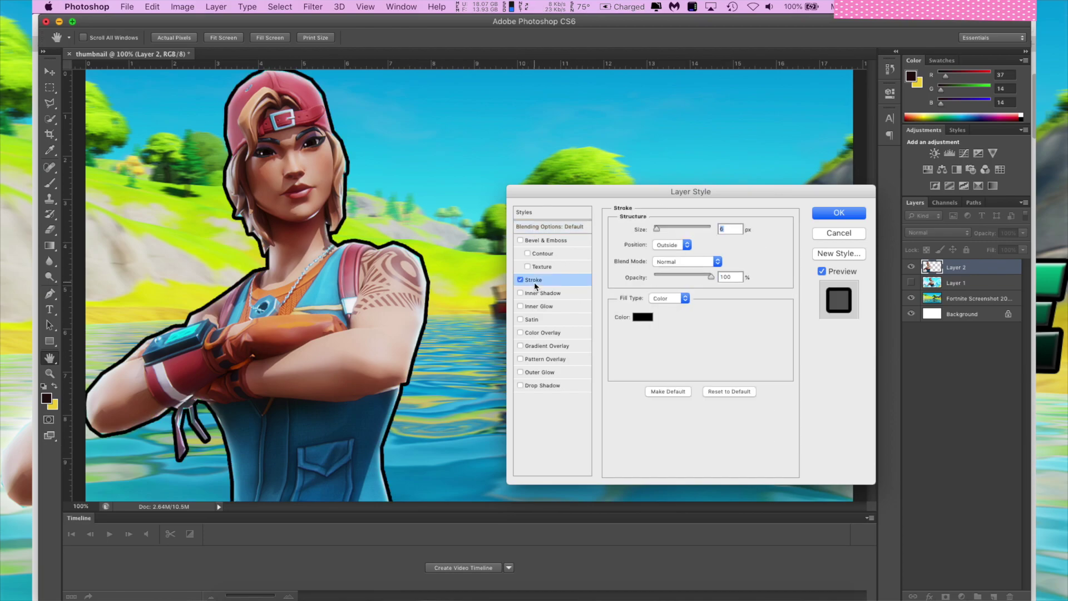
Change the character's stroke color to white.
left_click(645, 316)
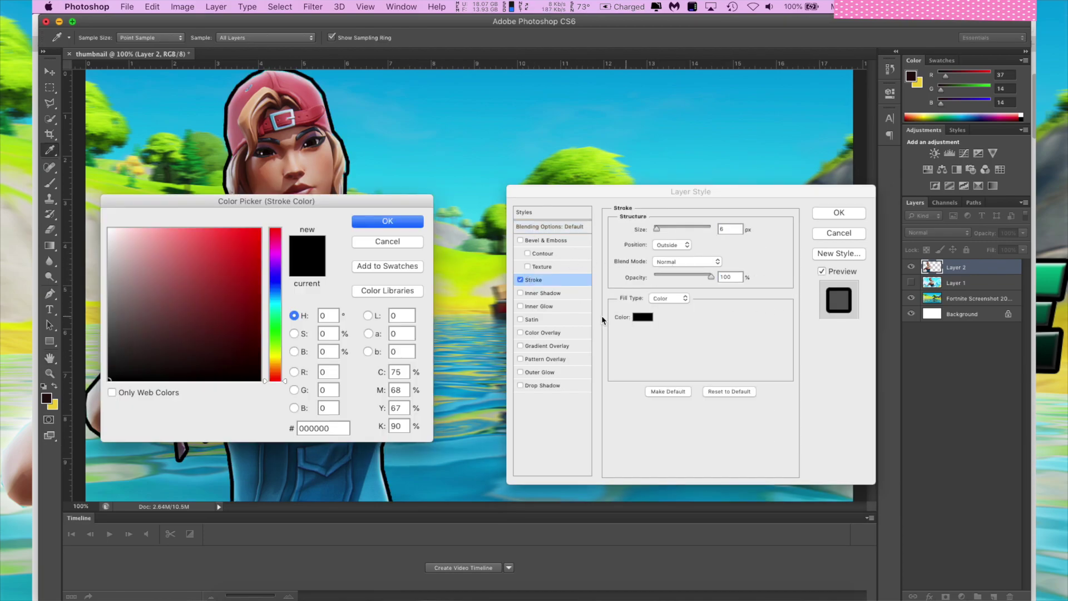
left_click(202, 280)
left_click_drag(202, 280, 110, 229)
left_click(395, 222)
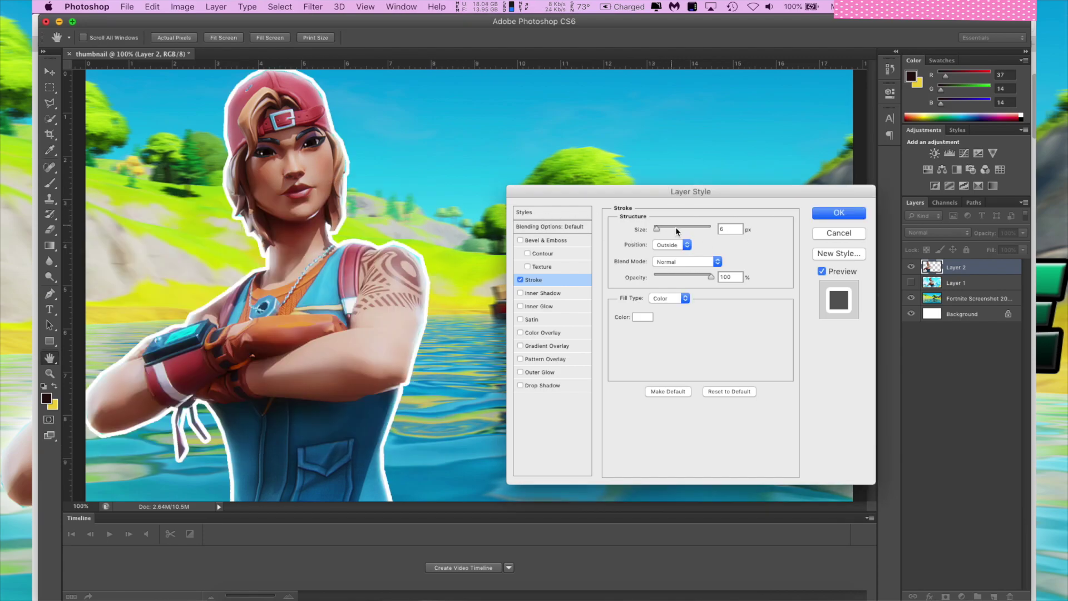
Turn off the character's stroke and enable an Outer Glow with its color set to white.
left_click(524, 281)
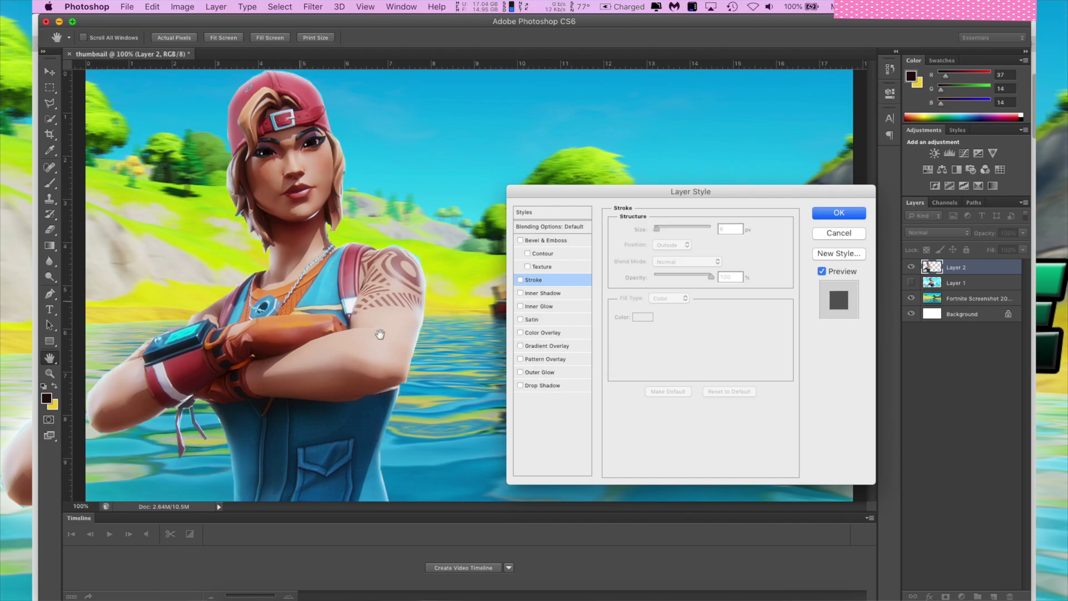
left_click(546, 372)
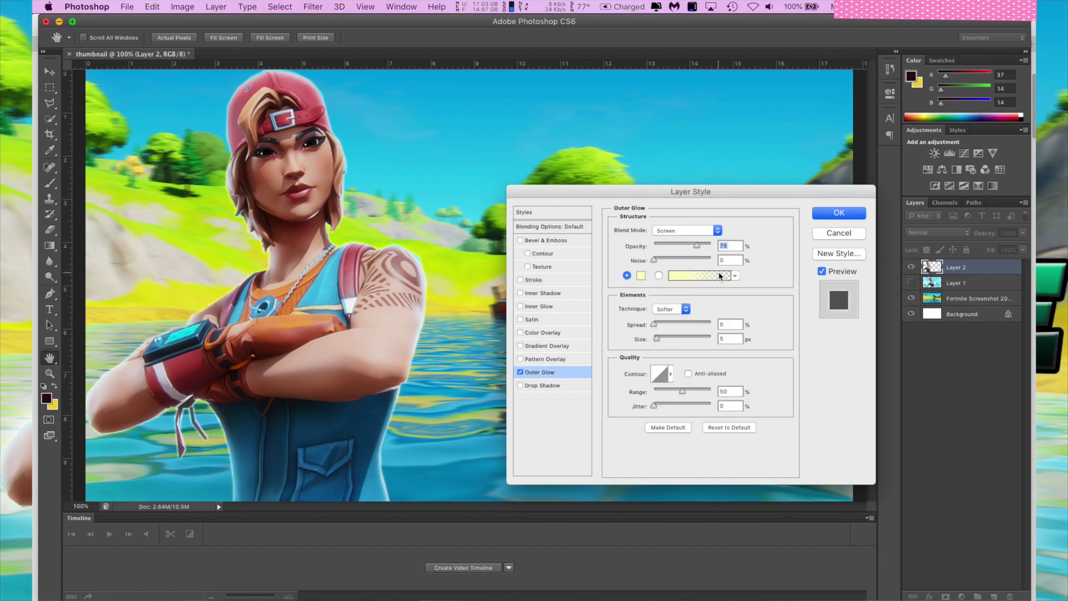
left_click(641, 279)
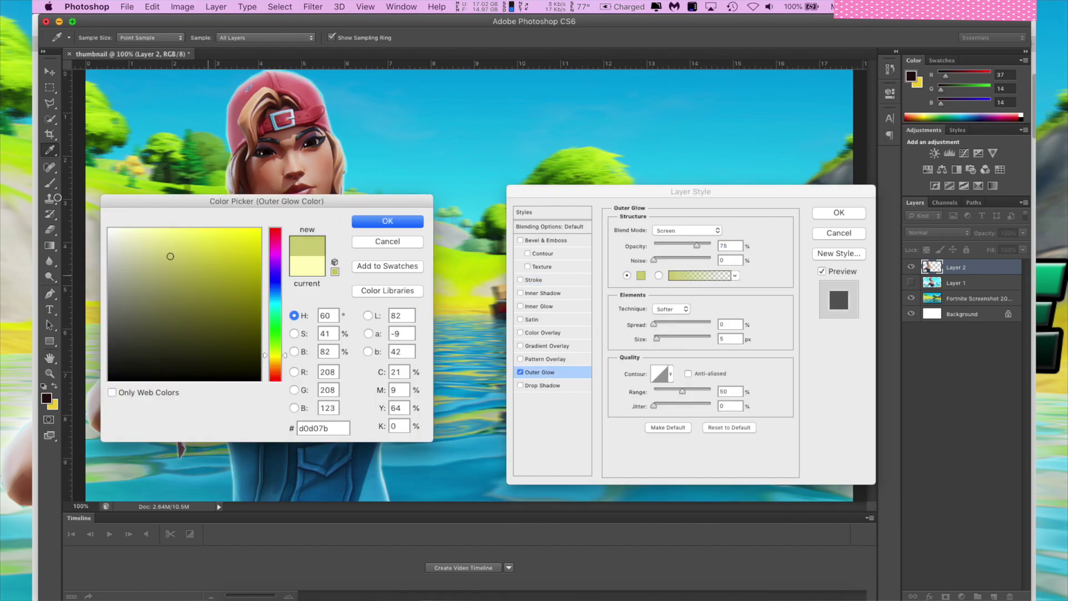
left_click_drag(167, 245, 109, 229)
left_click(363, 223)
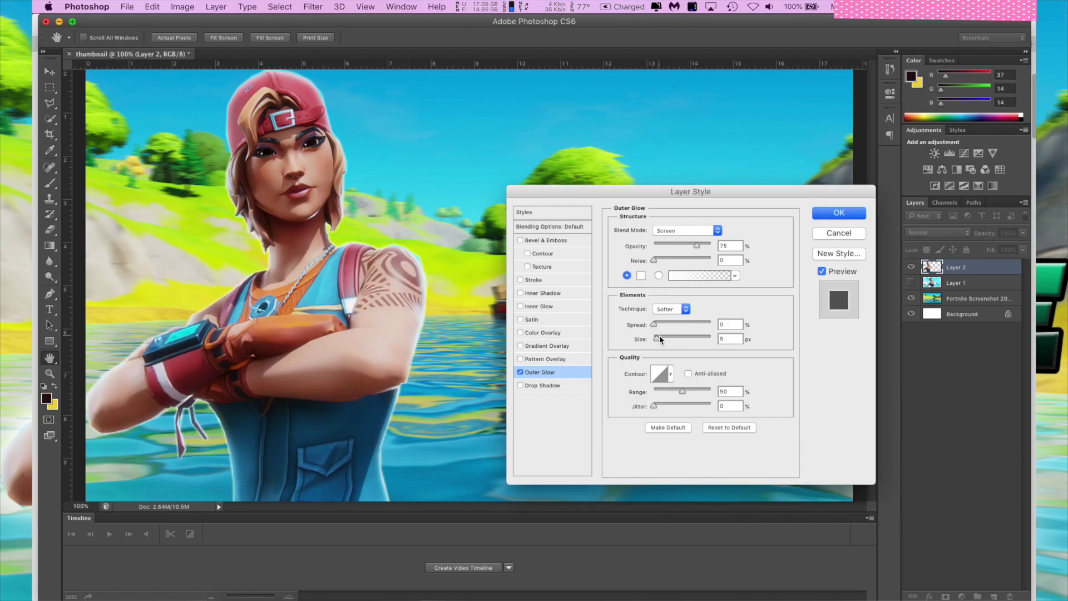
Set the outer glow to 100% opacity and a size of 76 px, and turn the stroke back on.
left_click_drag(660, 339, 715, 338)
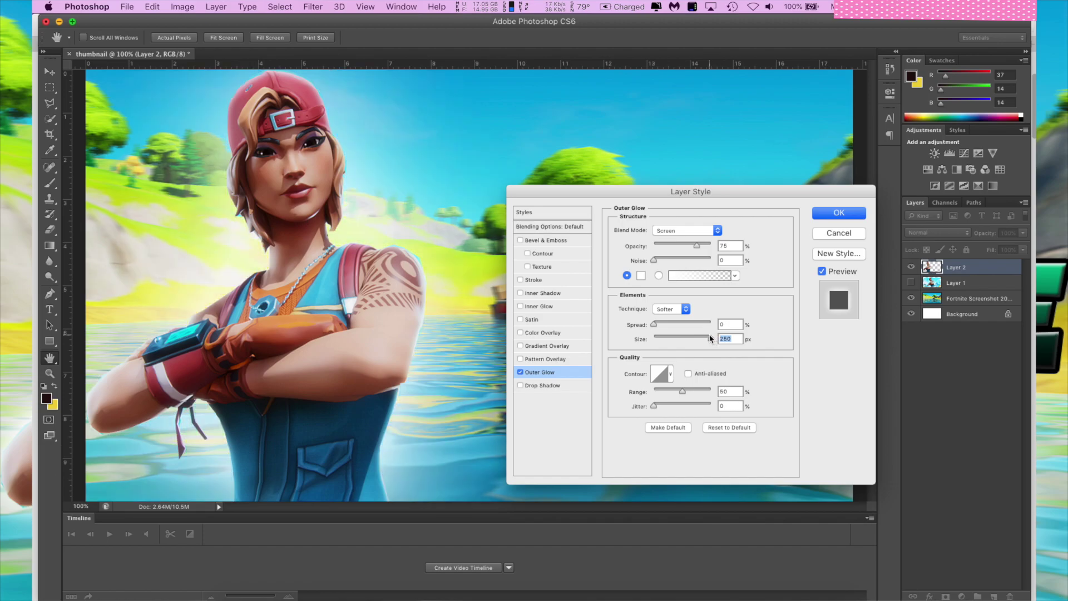
left_click_drag(655, 324, 675, 339)
left_click(714, 244)
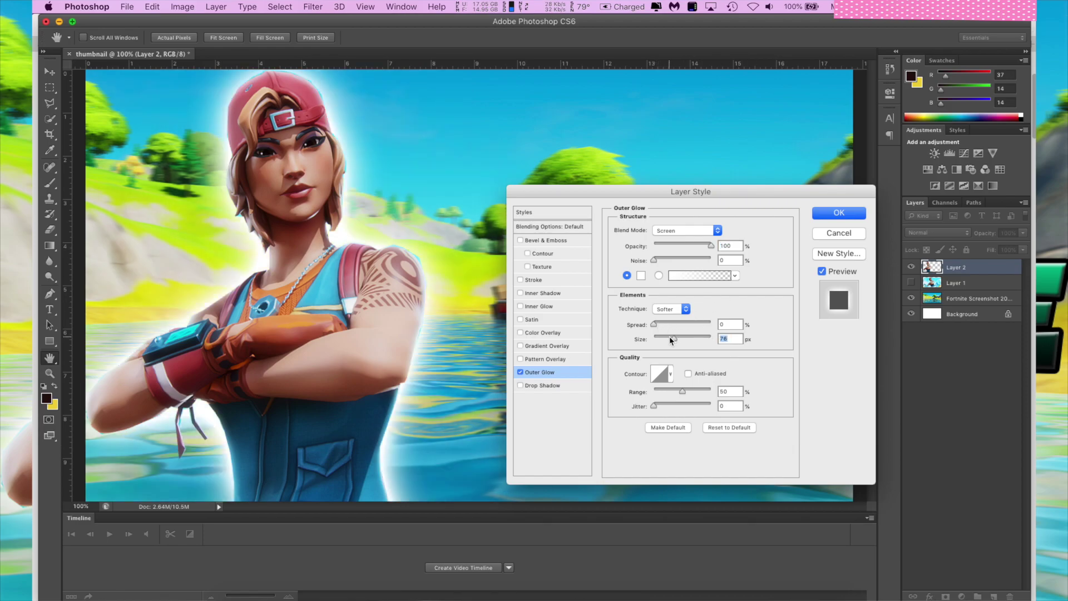
left_click(520, 279)
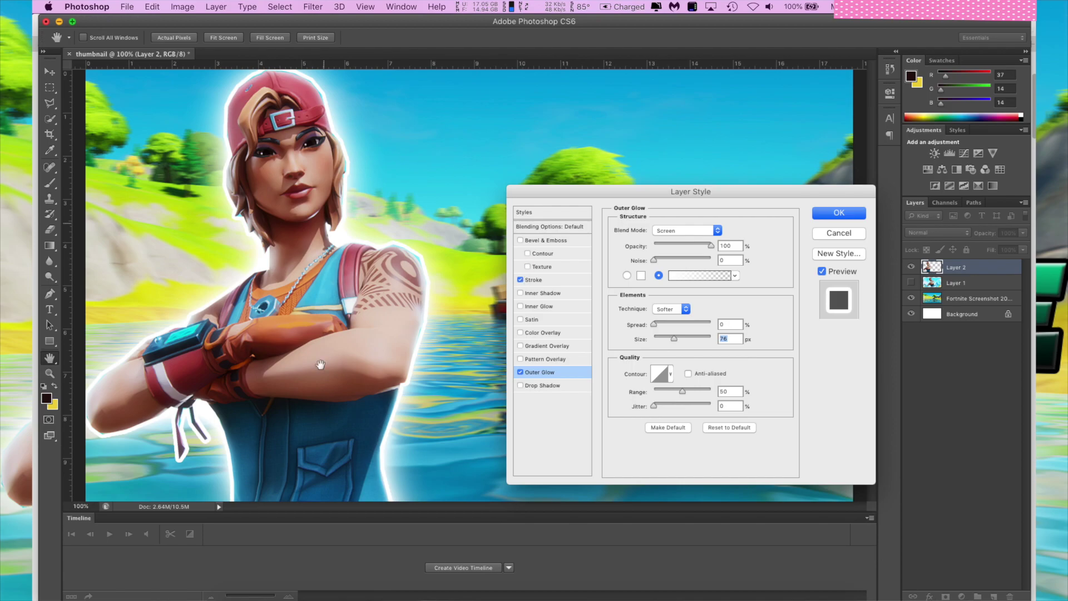
Turn off the stroke on the character and apply the layer style with only the Outer Glow enabled.
left_click(521, 280)
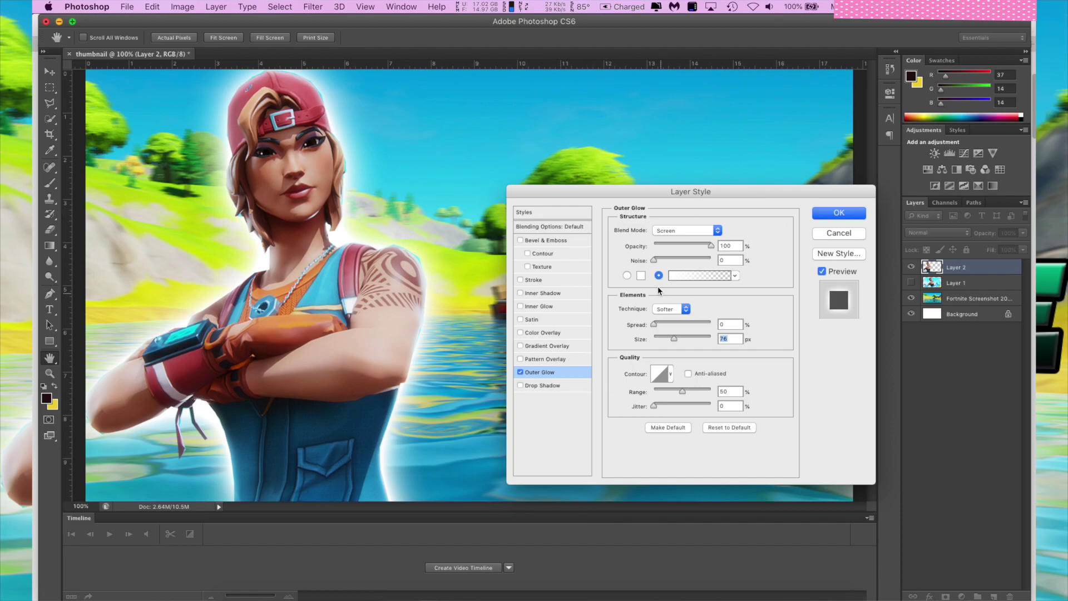
mouse_move(671, 338)
left_mouse_down()
mouse_move(691, 340)
mouse_move(673, 339)
left_mouse_up()
left_click(827, 214)
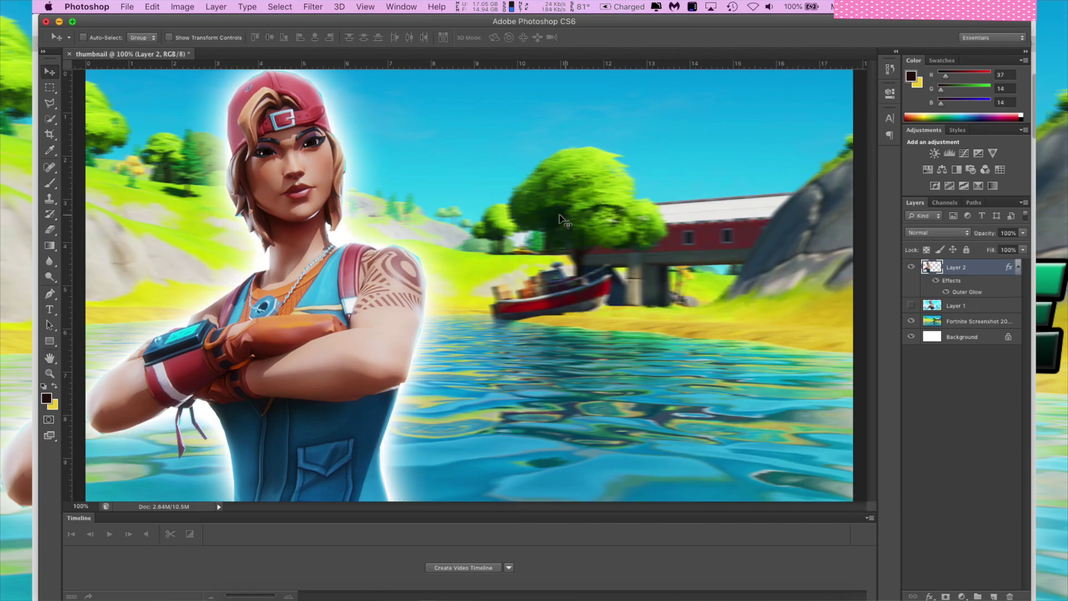
Add a text layer reading HOW TO in the sky to the right of the character.
left_click(50, 310)
left_click(490, 159)
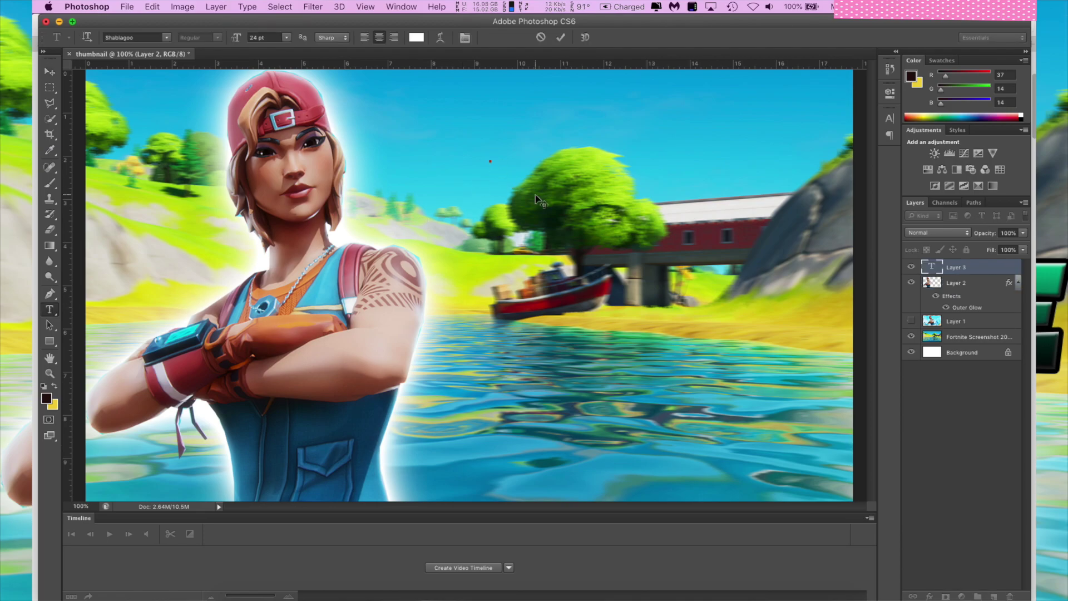
type("HOW TO")
Change the font of the HOW TO text to GROBOLD.
left_click_drag(513, 157, 453, 153)
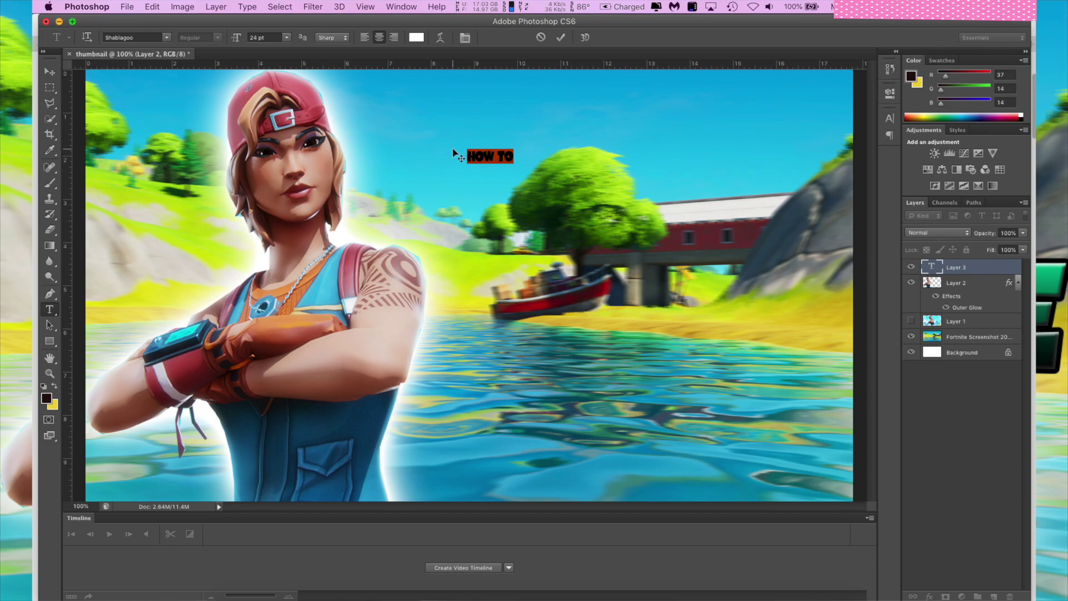
left_click(332, 44)
left_click(166, 37)
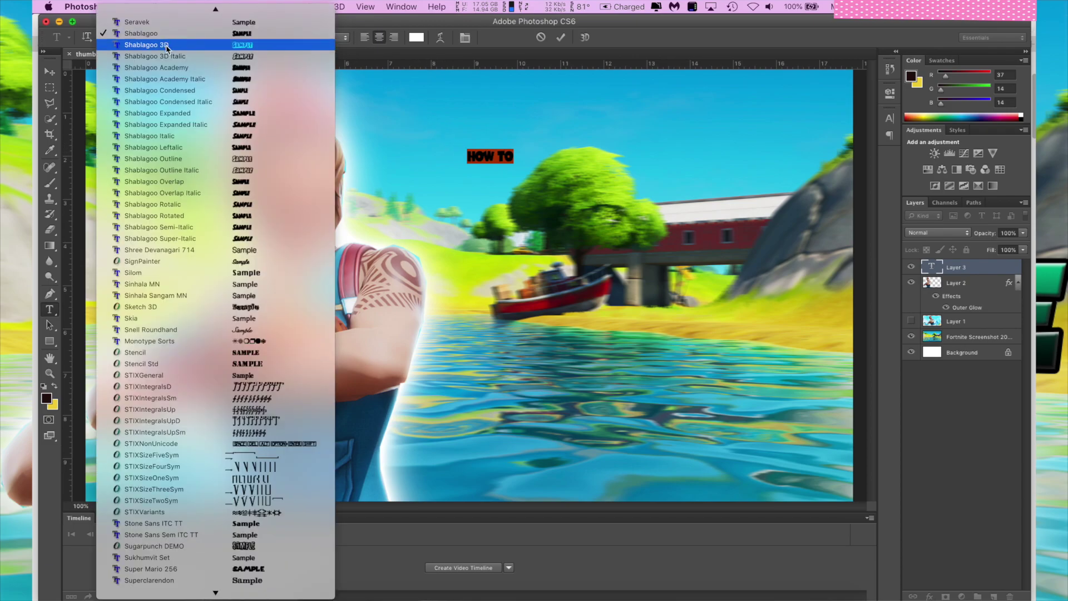
scroll(198, 191, "down", 9)
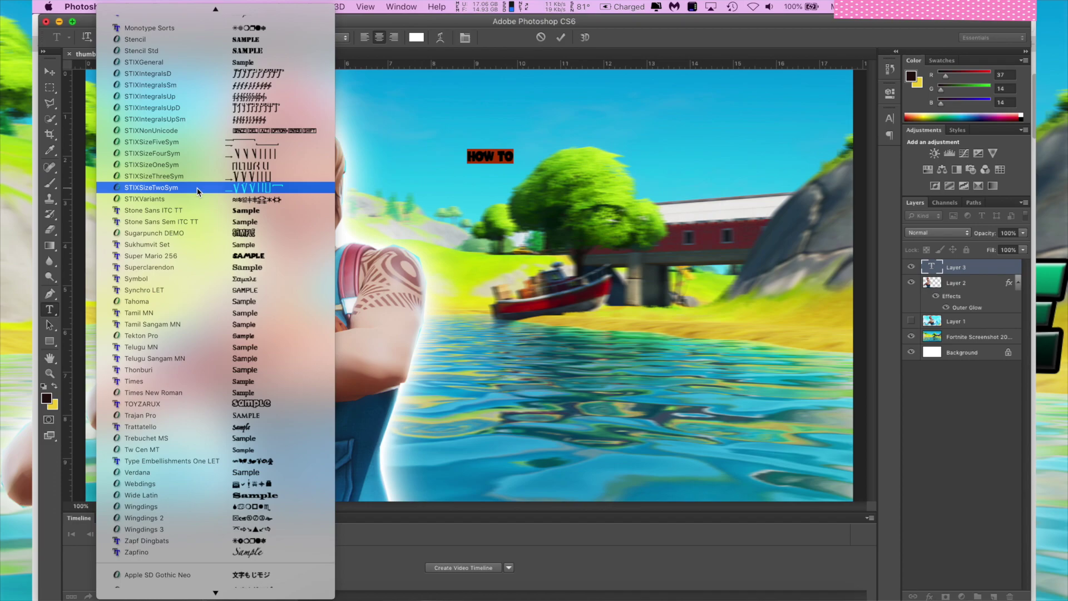
scroll(200, 192, "up", 10)
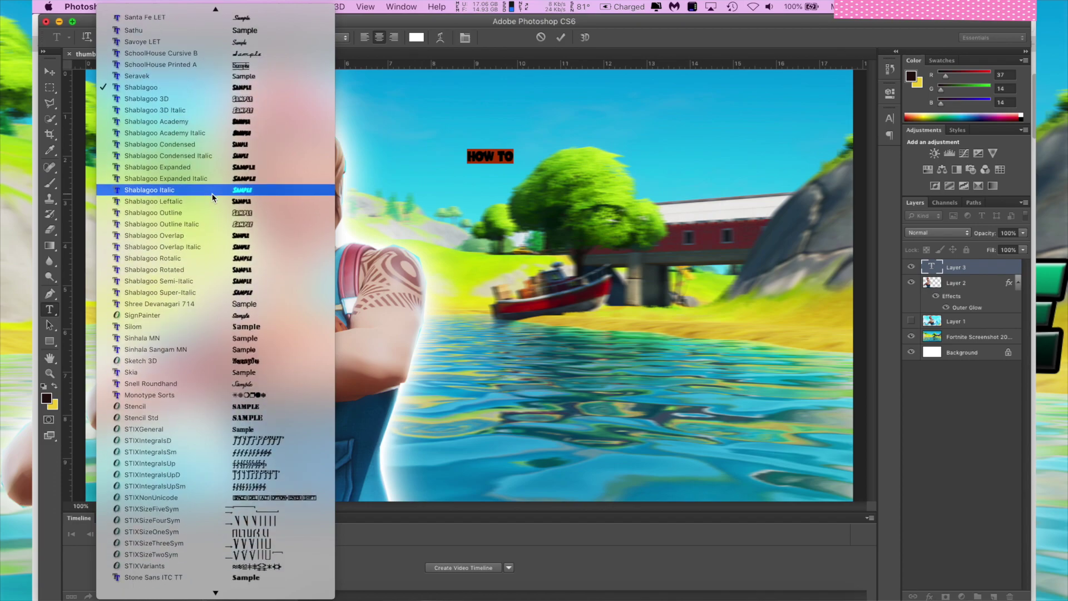
scroll(211, 196, "up", 13)
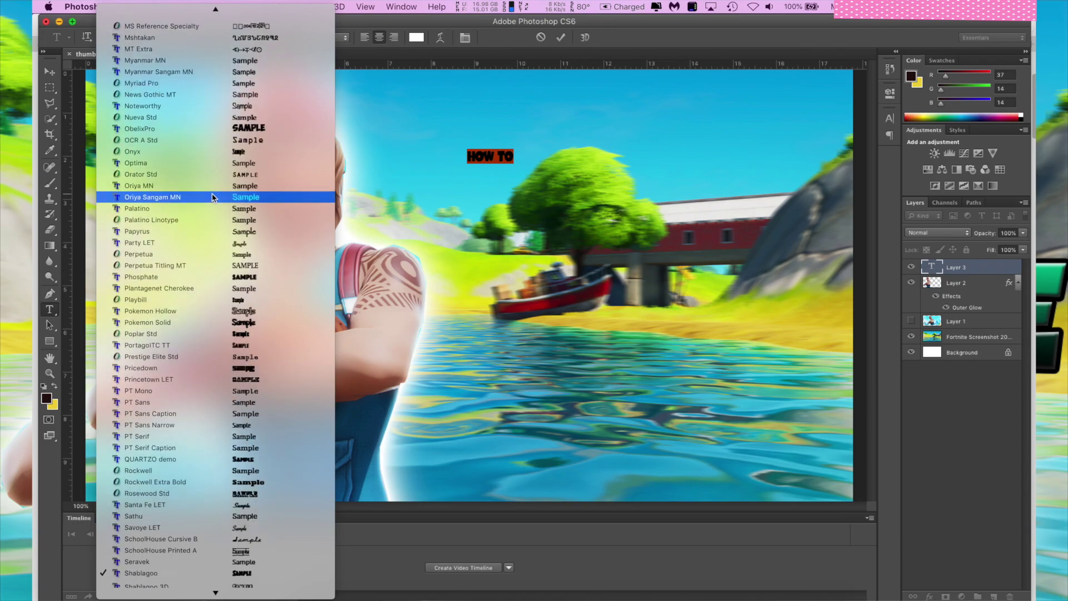
scroll(212, 197, "up", 12)
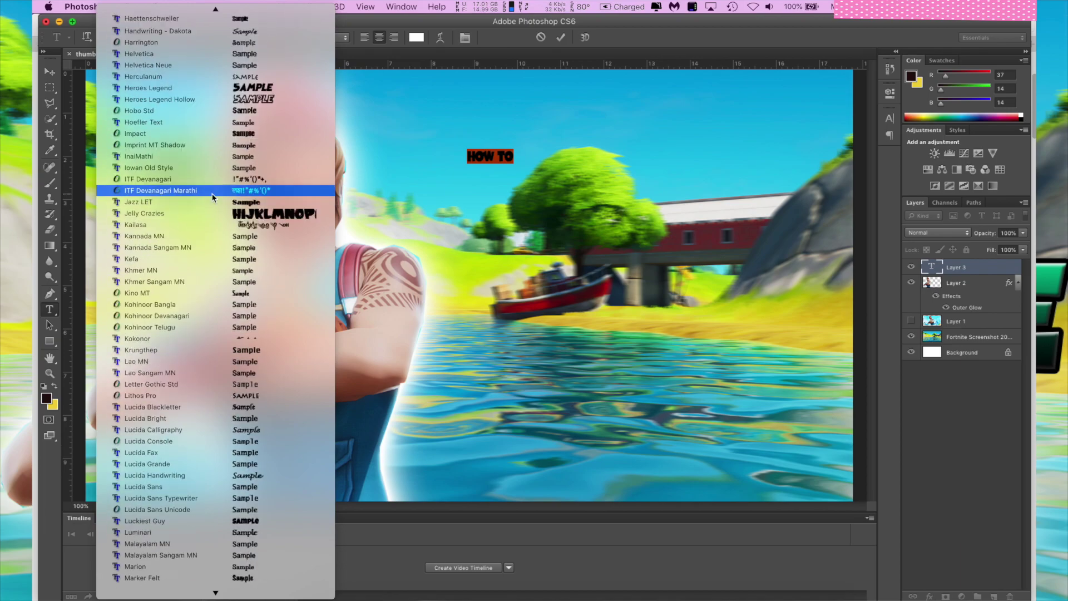
scroll(212, 197, "up", 3)
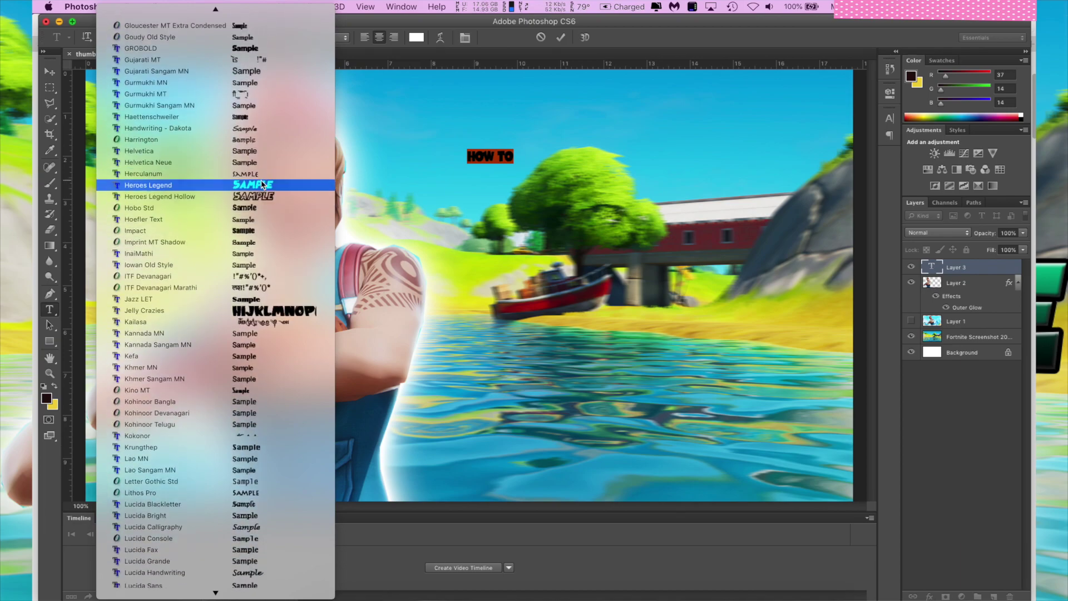
scroll(261, 184, "up", 7)
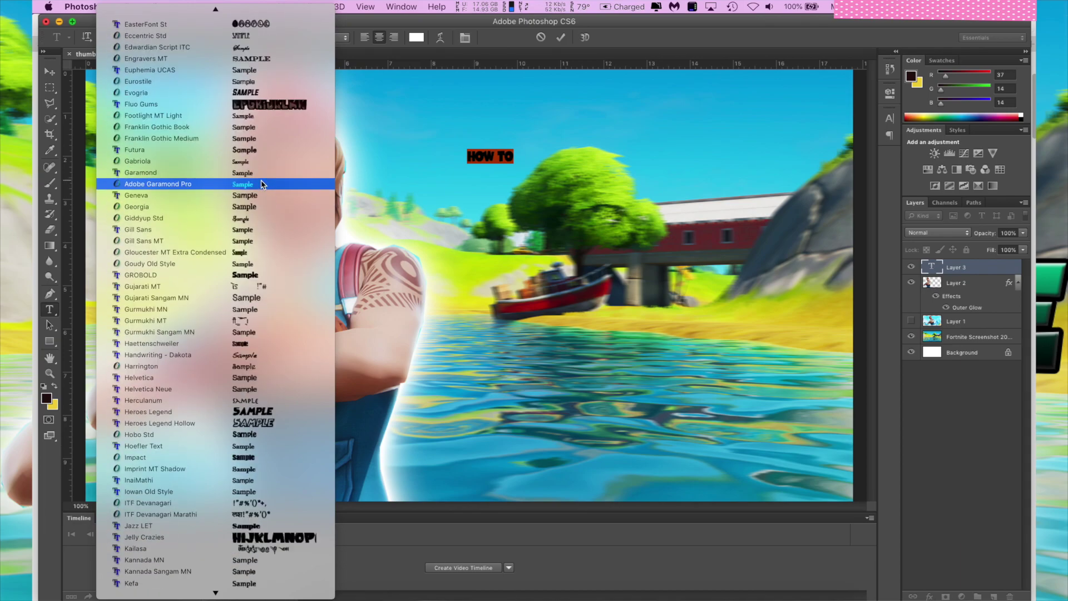
left_click(267, 275)
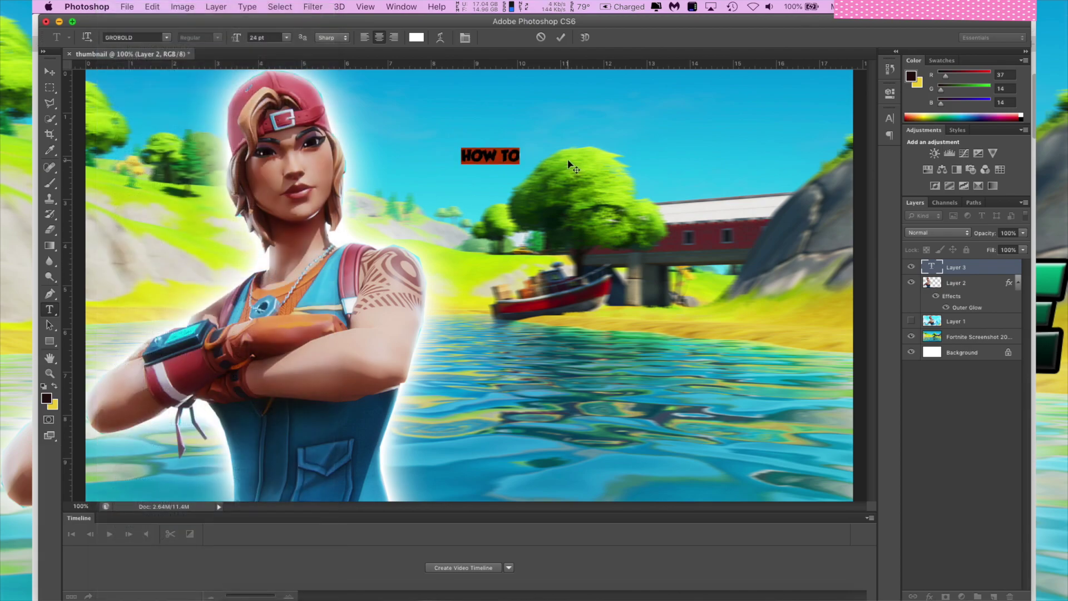
Scale up the HOW TO text to about 122 pt and place it in the sky above the tree and bridge.
key("super")
left_click_drag(522, 146, 779, 77)
left_click_drag(781, 165, 819, 209)
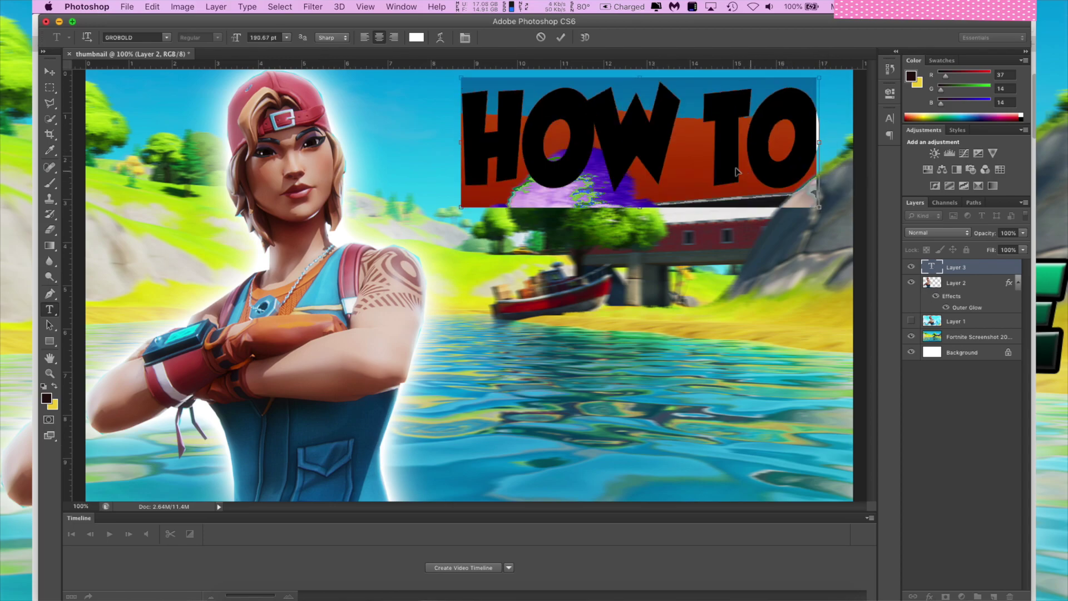
left_click_drag(813, 156, 844, 146)
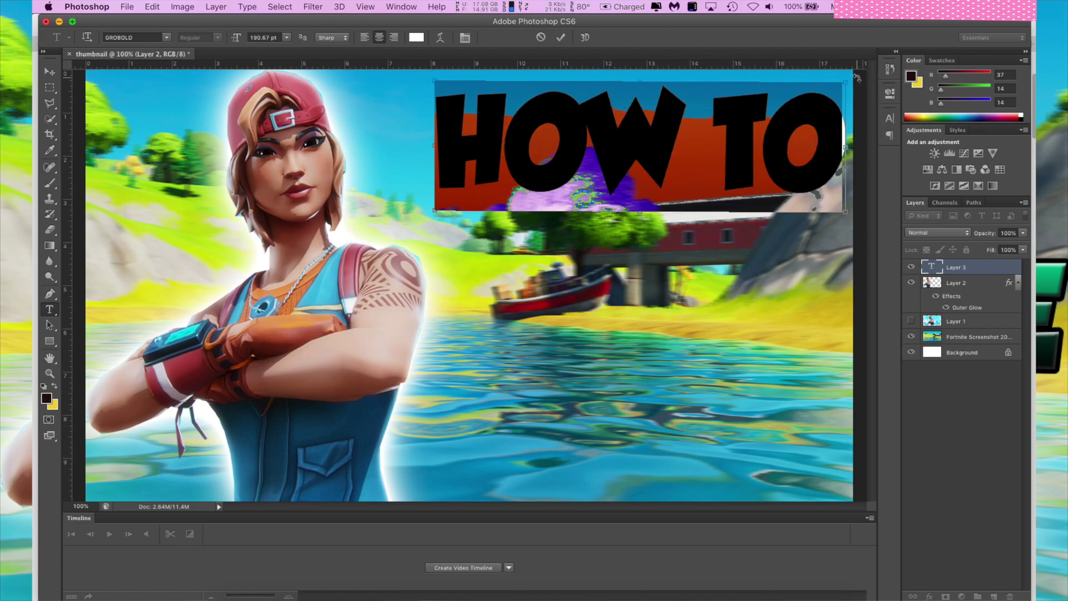
left_click_drag(846, 81, 679, 128)
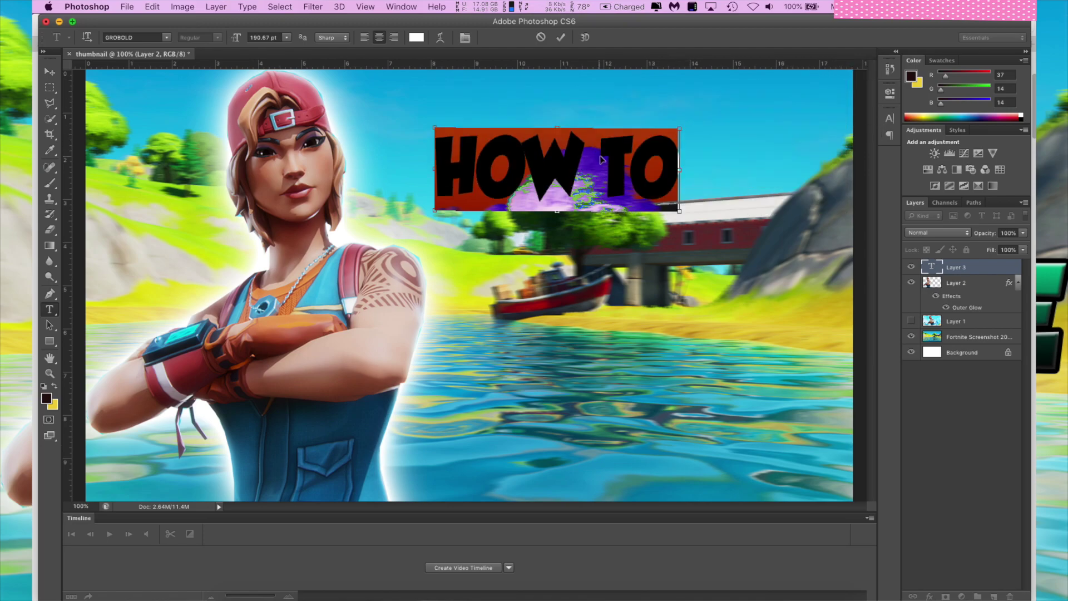
left_click_drag(601, 160, 718, 130)
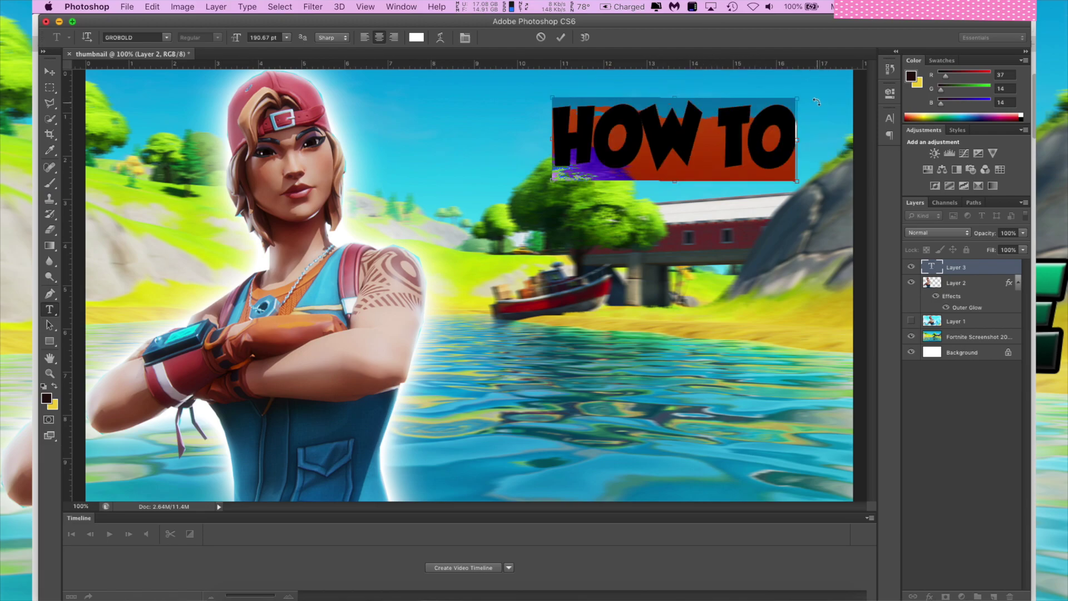
Tilt the HOW TO text slightly clockwise, shift it a little toward the character, and commit the text edit.
left_click_drag(816, 102, 817, 121)
left_click_drag(737, 115, 700, 125)
key("Return")
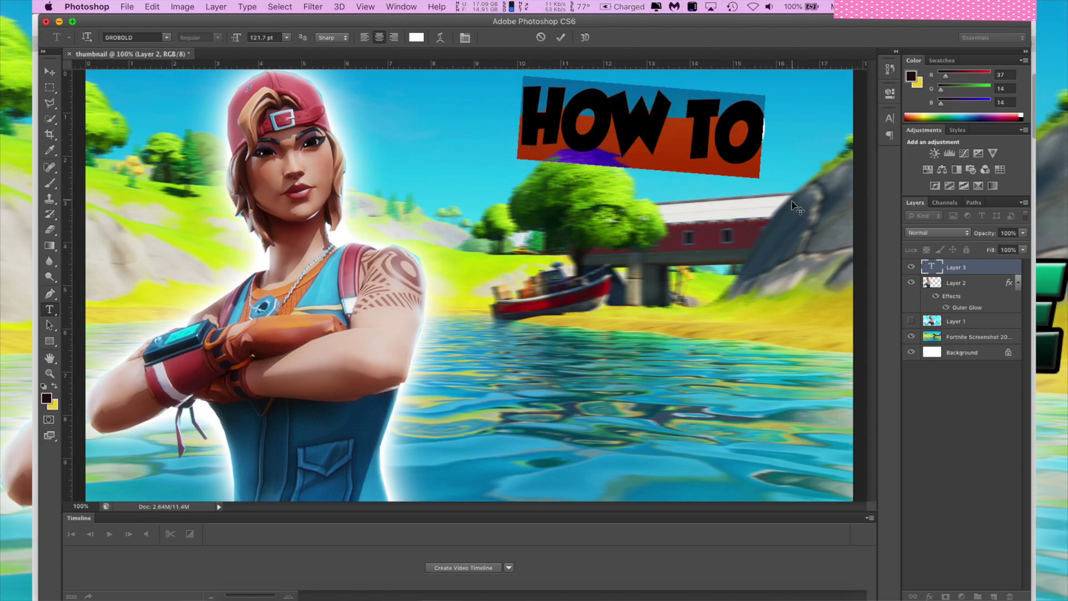
left_click(50, 71)
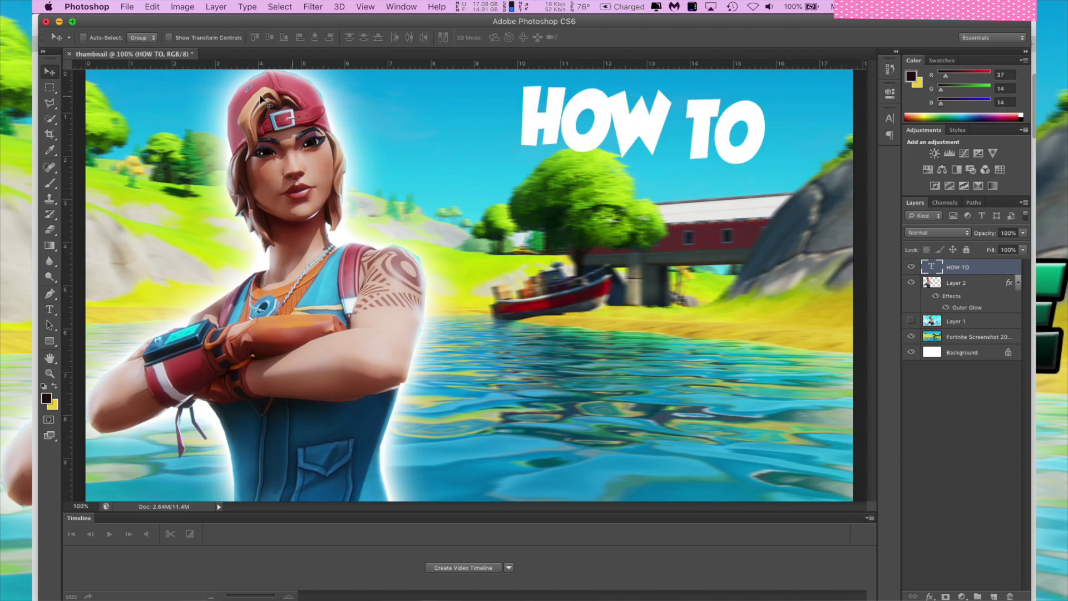
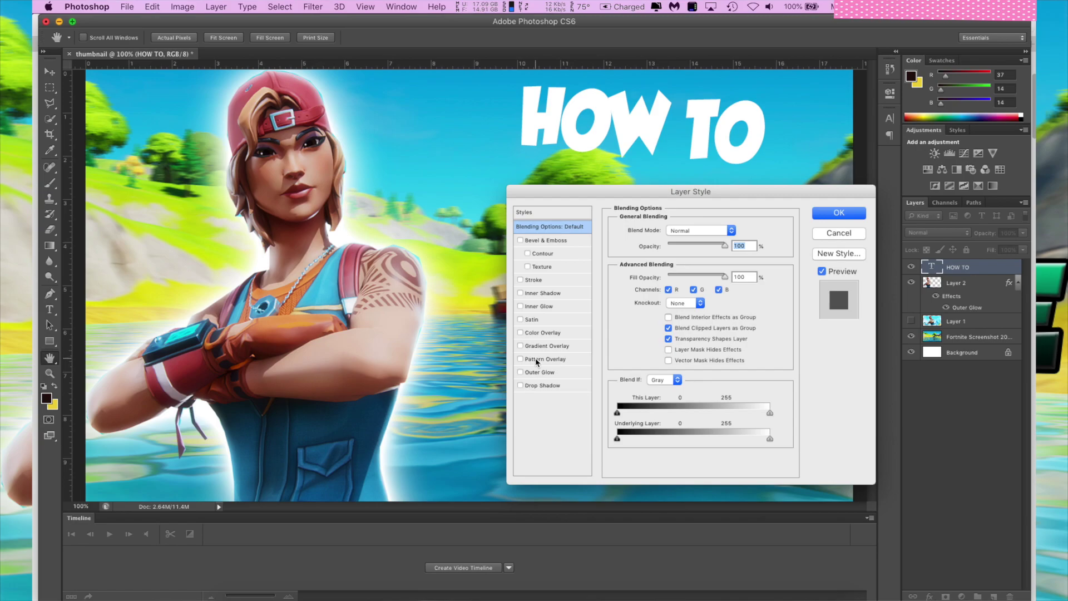
Add a black outside Stroke and a linear Gradient Overlay at 90° to the HOW TO text layer.
left_click(533, 280)
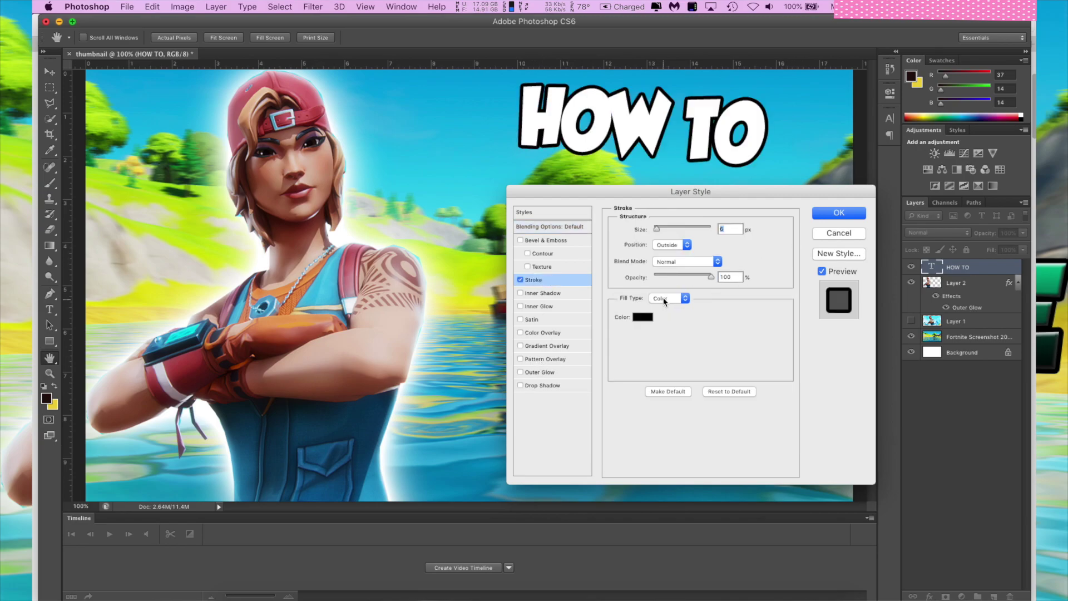
left_click(537, 345)
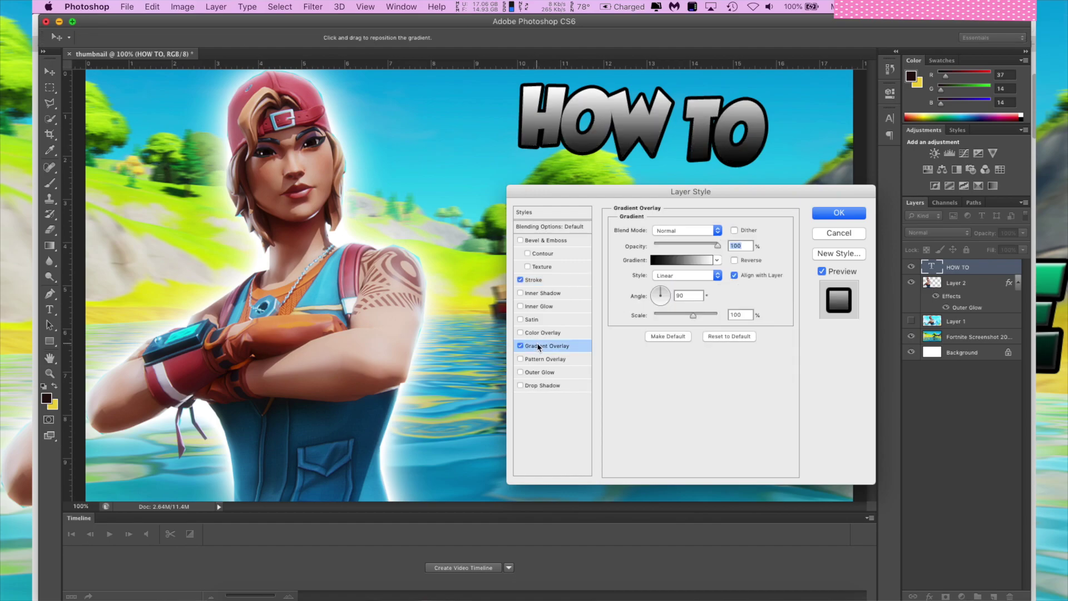
left_click(717, 260)
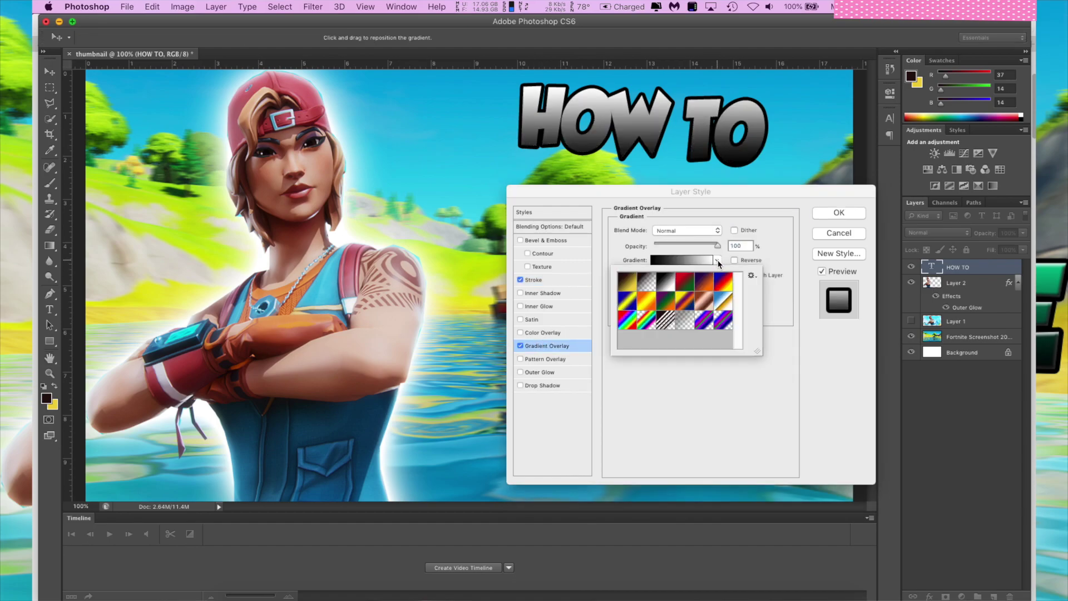
left_click(715, 264)
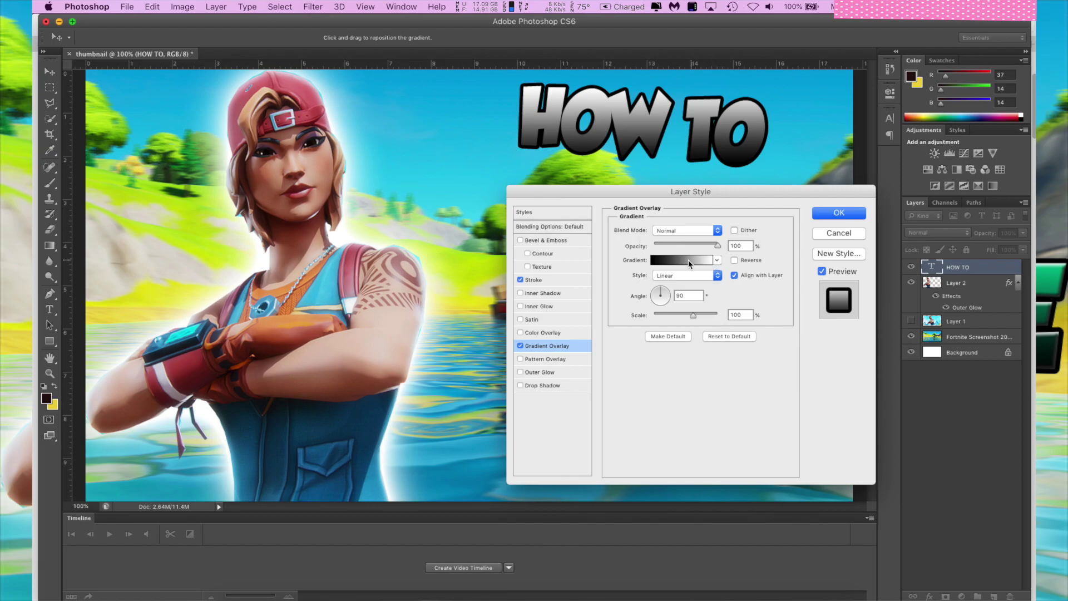
Open the text overlay's gradient for editing and confirm black (000000) for its first color stop.
left_click(689, 259)
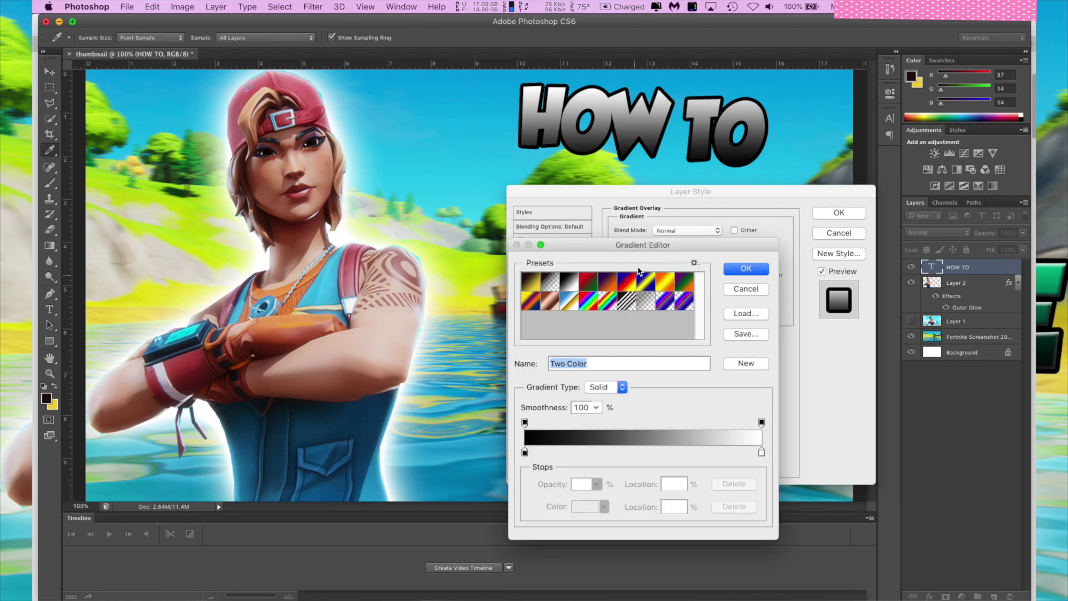
left_click_drag(665, 245, 661, 204)
left_click(519, 412)
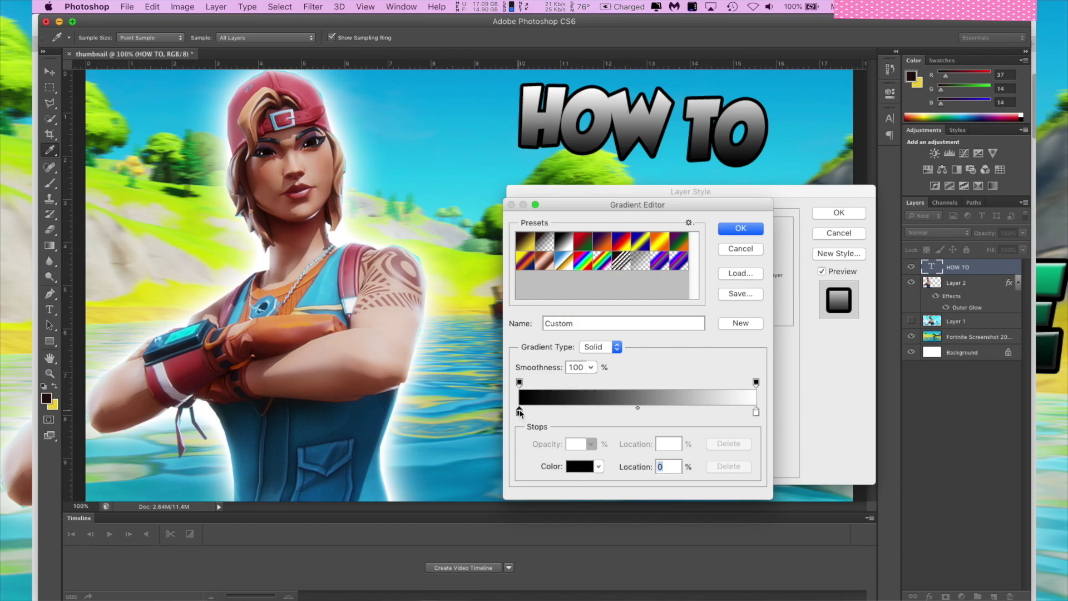
left_click(579, 466)
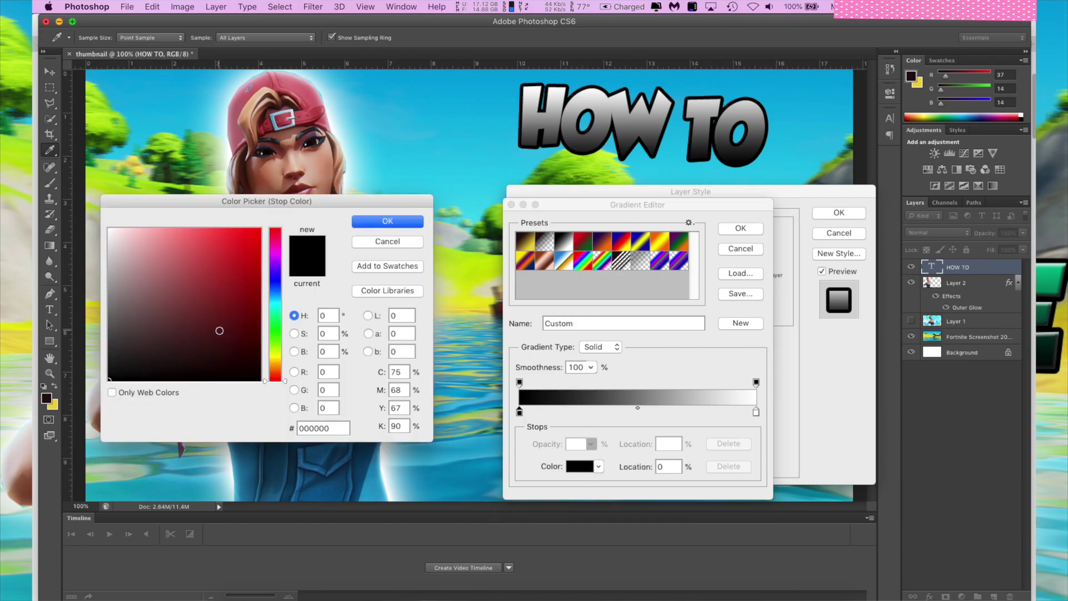
left_click(394, 222)
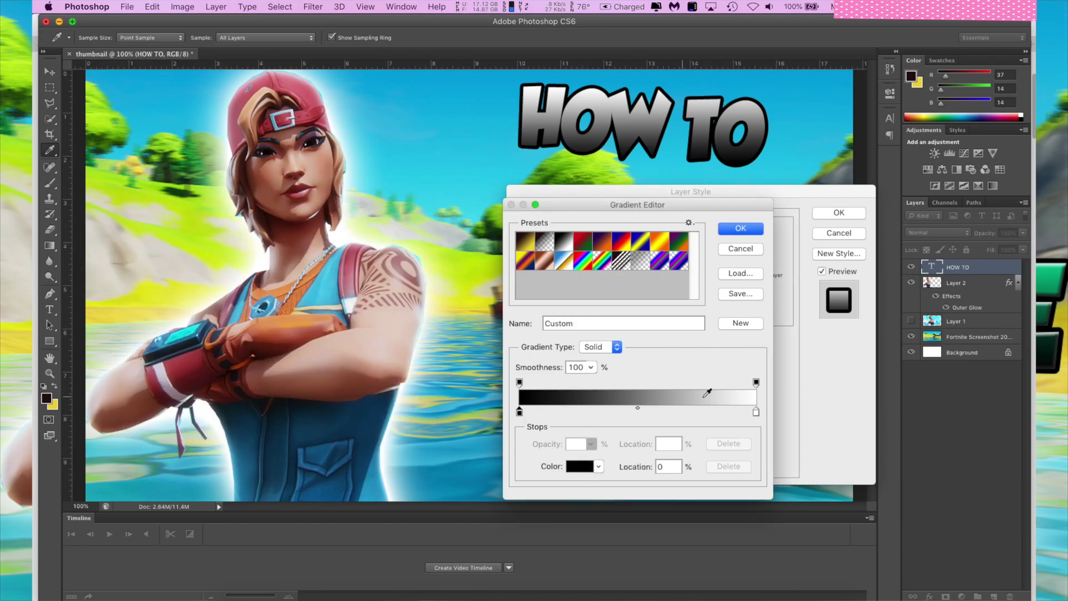
Set the gradient's white end stop to bright green 00ffba at location 99%.
left_click(756, 416)
left_click_drag(756, 412, 754, 414)
double_click(755, 411)
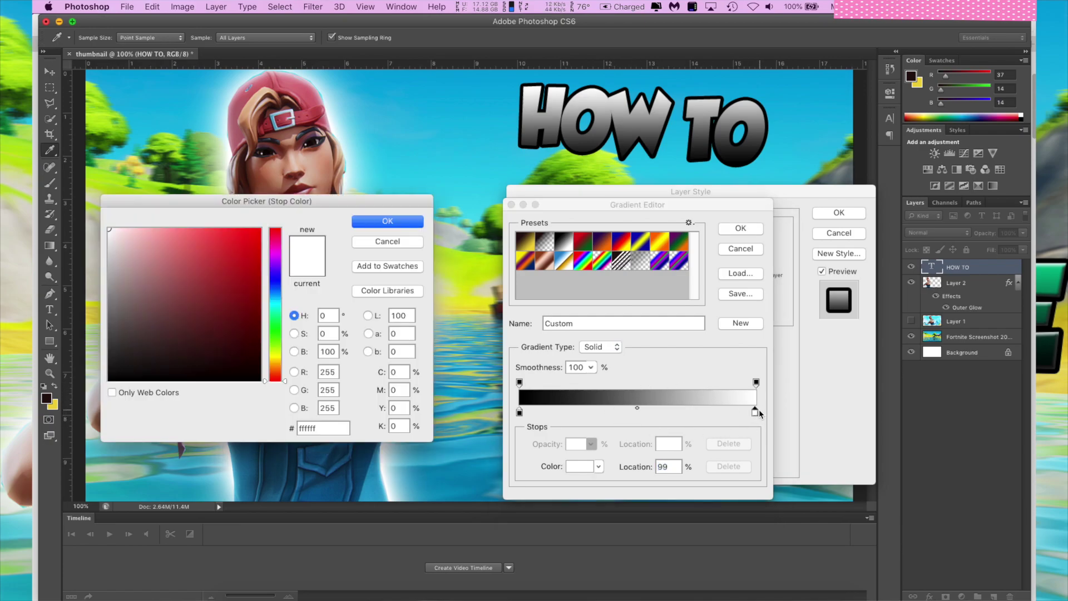
left_click(274, 285)
left_click(260, 228)
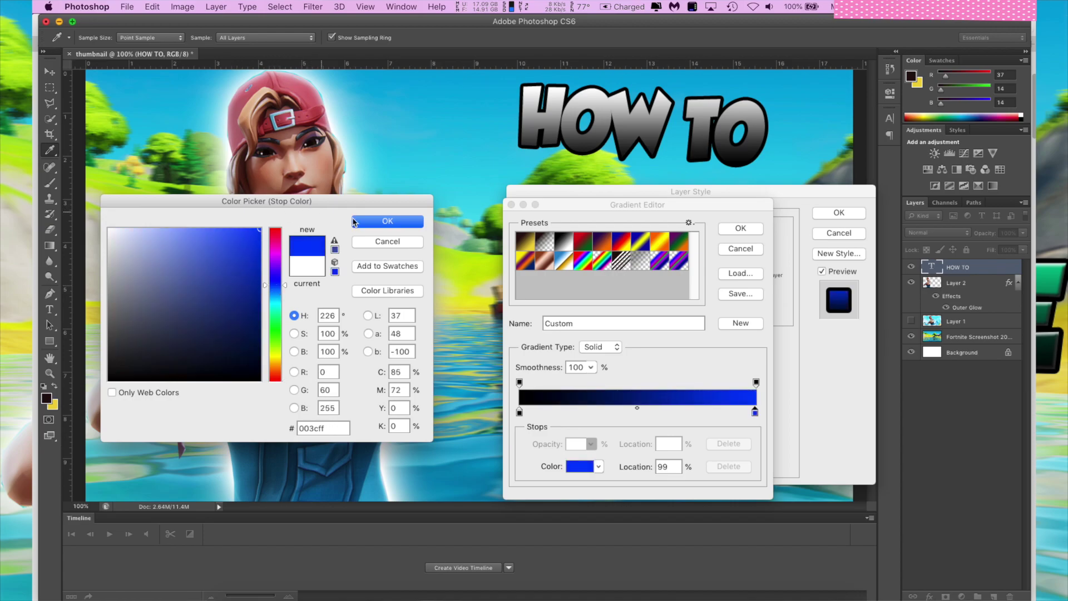
left_click(238, 288)
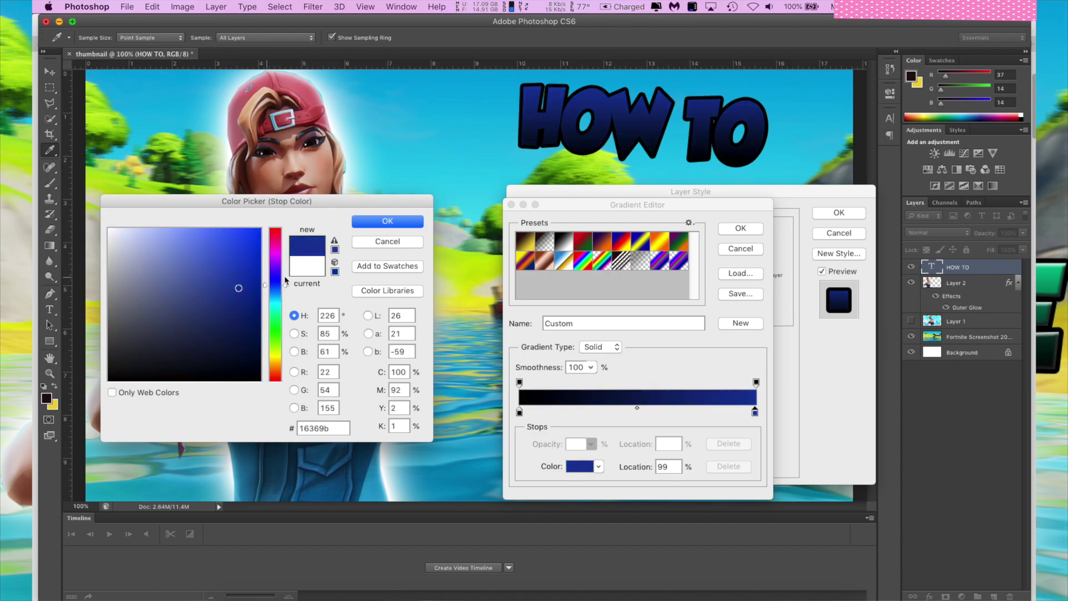
left_click(275, 306)
left_click_drag(256, 289, 289, 186)
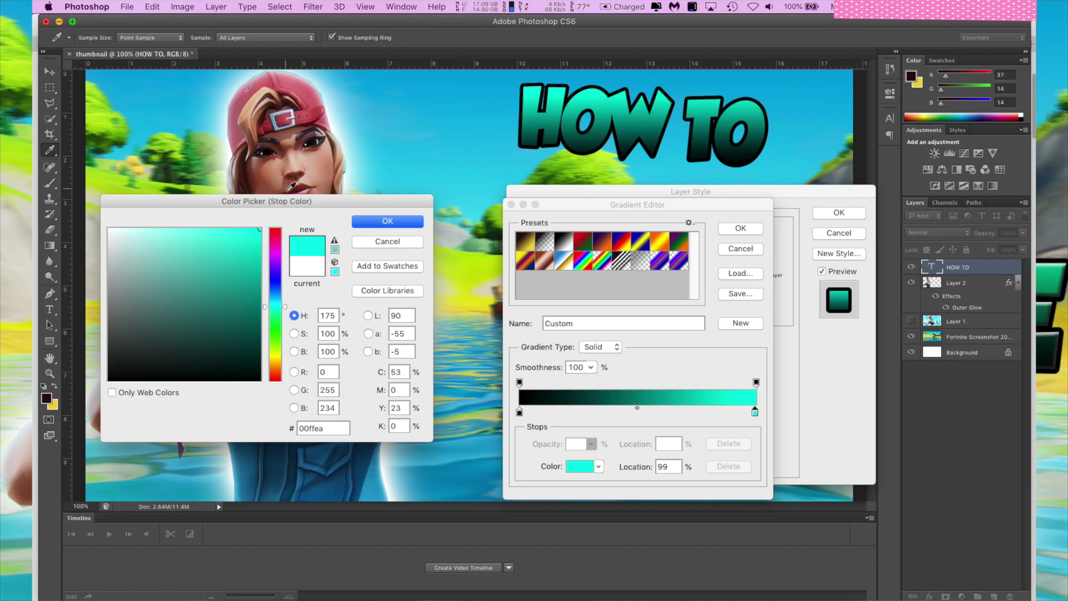
left_click_drag(280, 307, 303, 201)
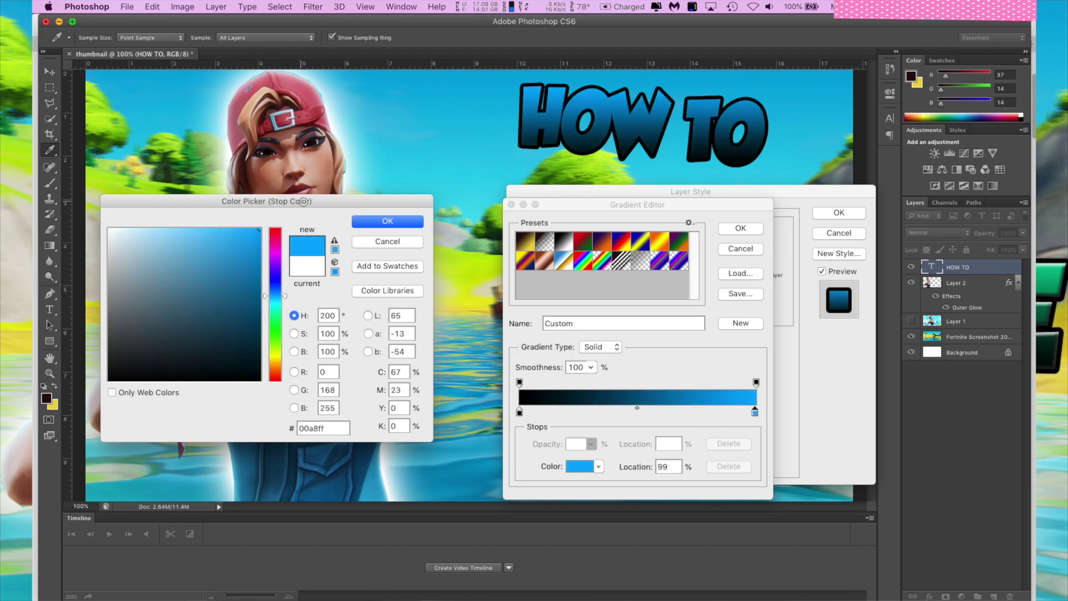
left_click_drag(280, 299, 277, 315)
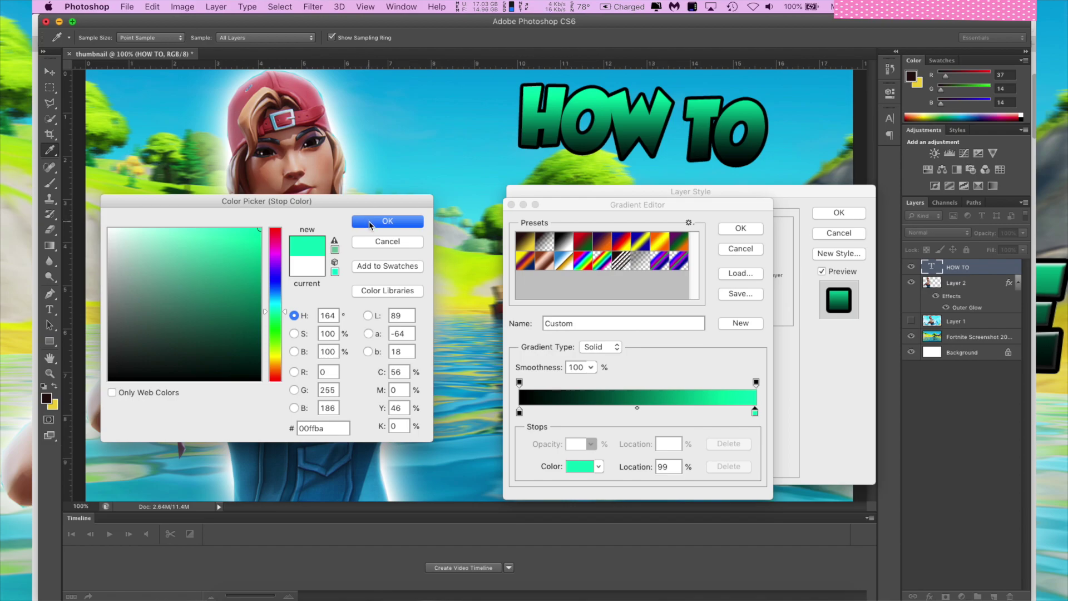
left_click(404, 222)
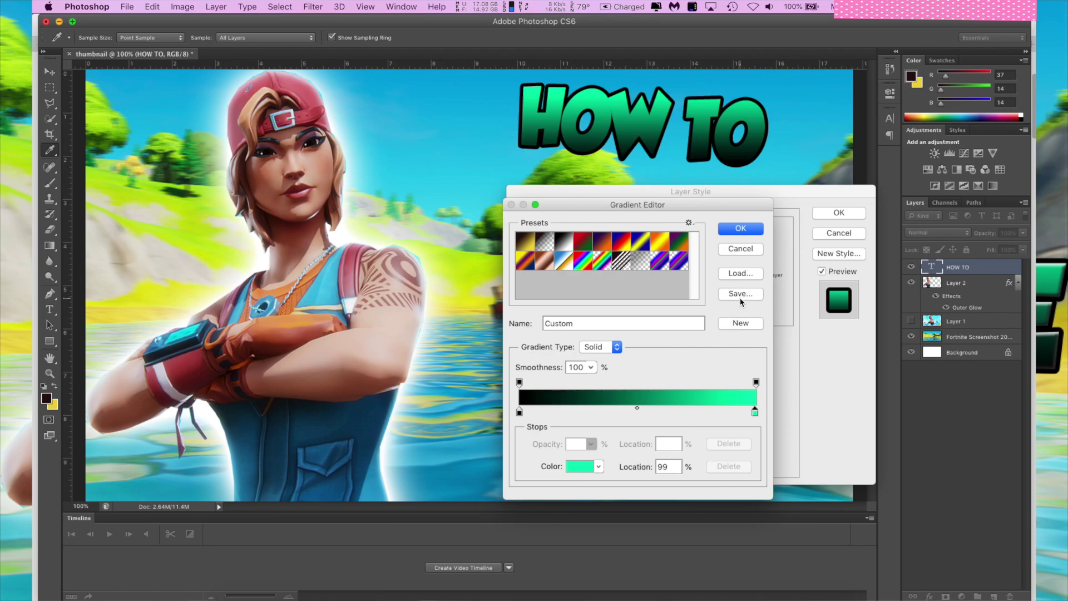
Add the black-to-green gradient as a new preset and apply the layer style to the HOW TO text.
left_click(738, 327)
left_click(745, 230)
left_click(834, 214)
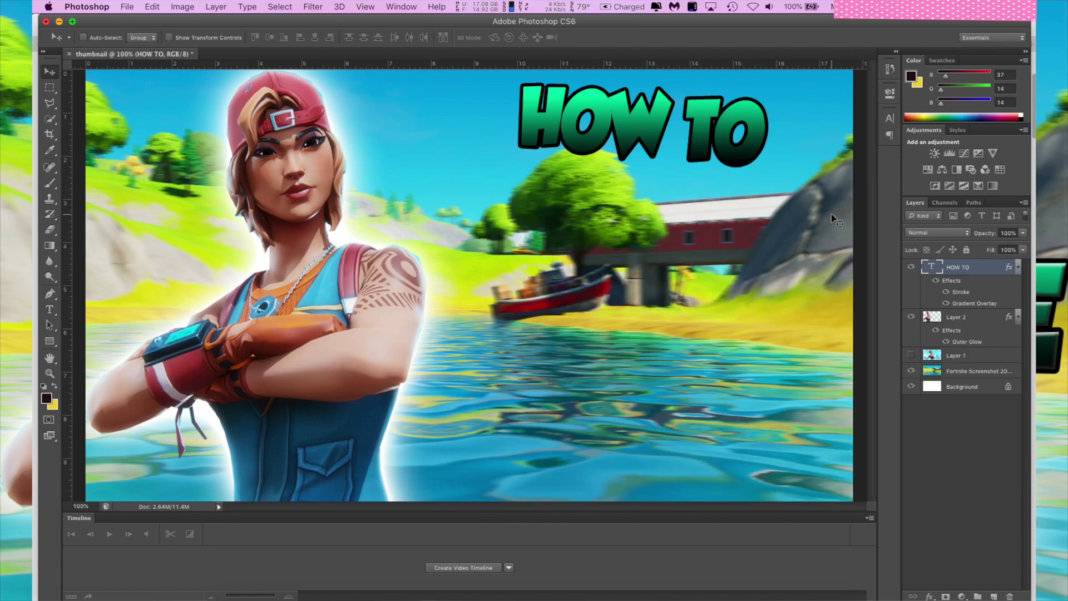
Add a Bevel & Emboss effect with the Inner Bevel style and Smooth technique to the HOW TO text layer.
left_click(930, 596)
left_click(940, 494)
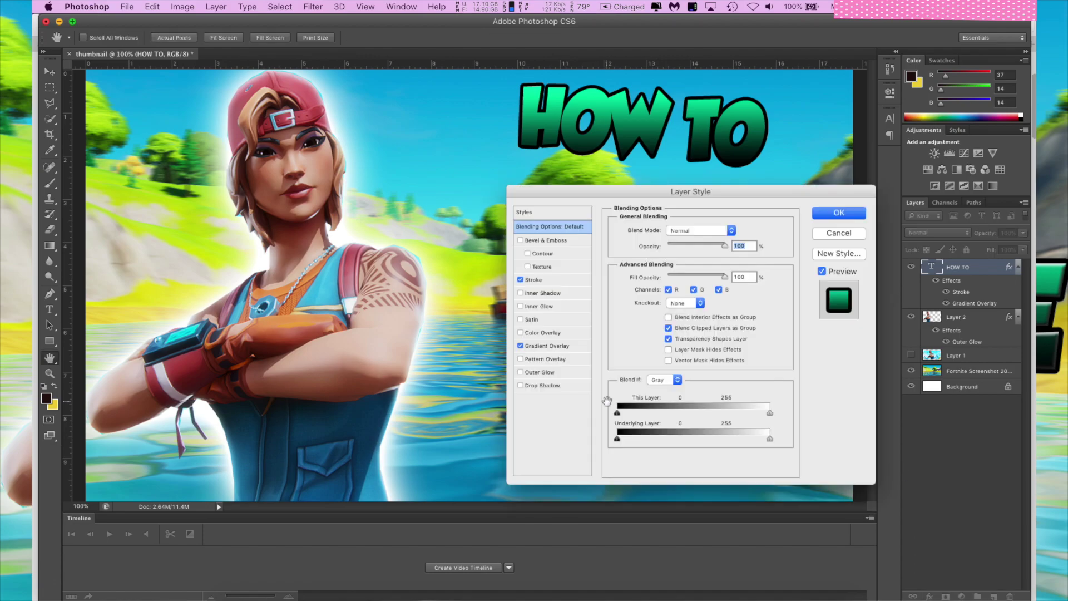
left_click(548, 242)
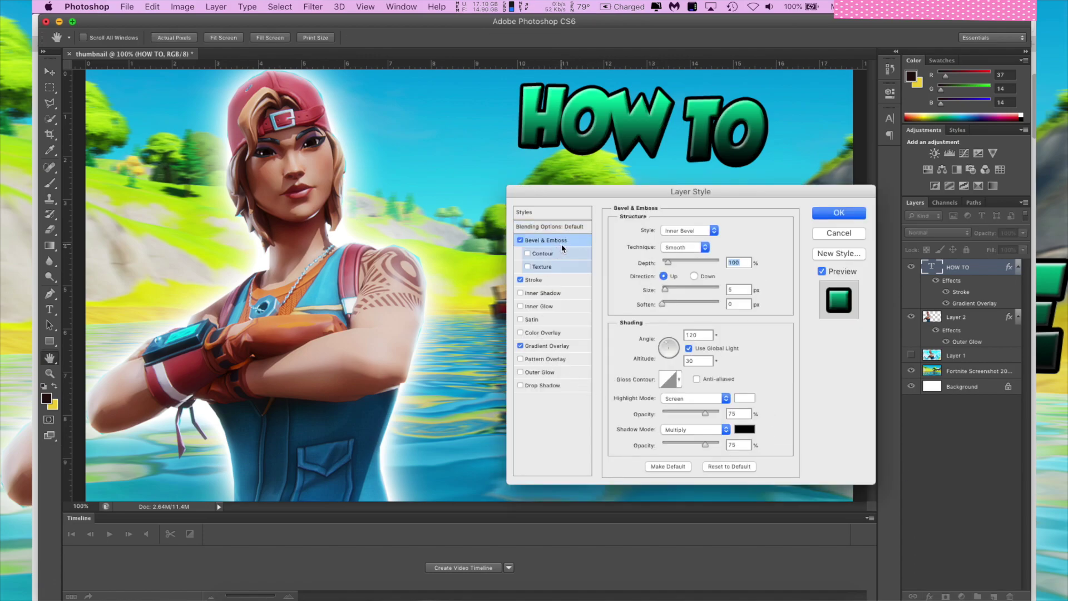
mouse_move(673, 263)
left_mouse_down()
mouse_move(724, 264)
mouse_move(633, 266)
mouse_move(667, 265)
left_mouse_up()
Add an Inner Glow in white (ffffff) to the HOW TO text and apply the layer style.
left_click(548, 307)
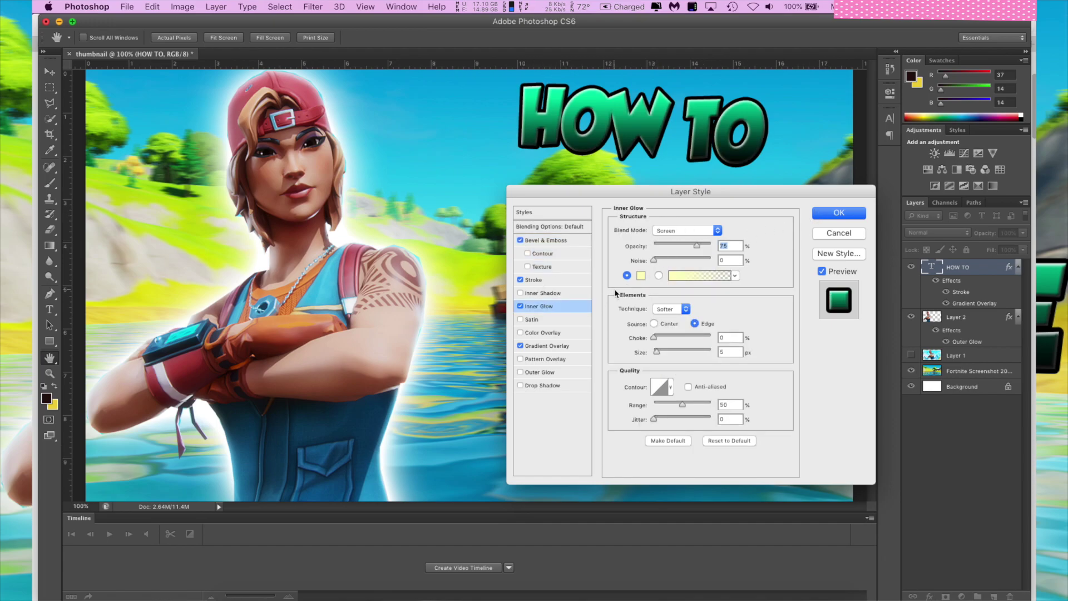
left_click(641, 275)
left_click_drag(250, 274, 50, 184)
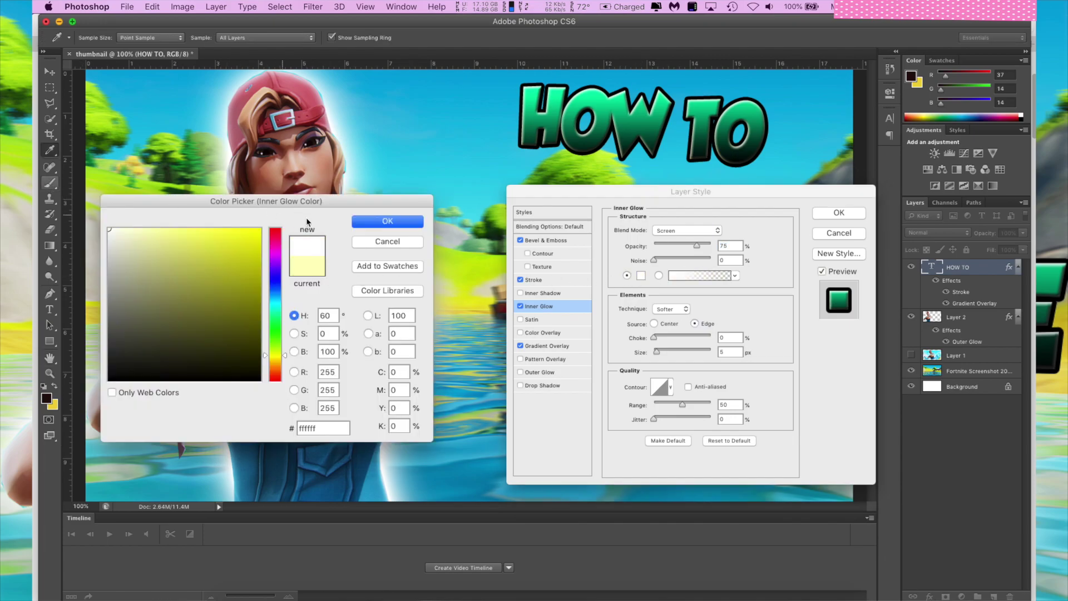
left_click(409, 222)
left_click(851, 214)
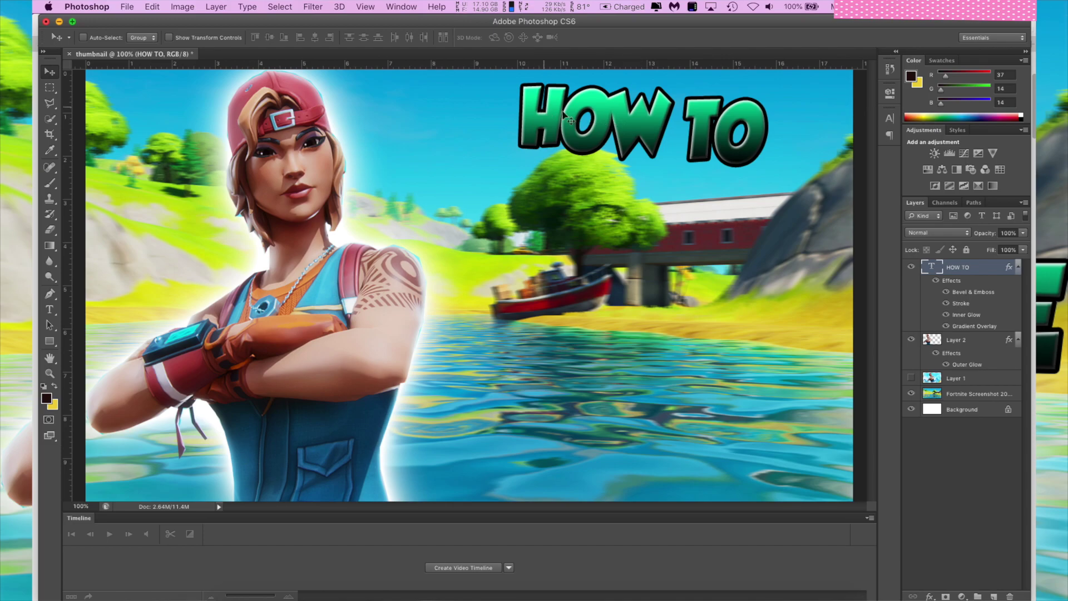
Create a new GROBOLD text layer reading MAKE beneath the HOW TO text.
key("t")
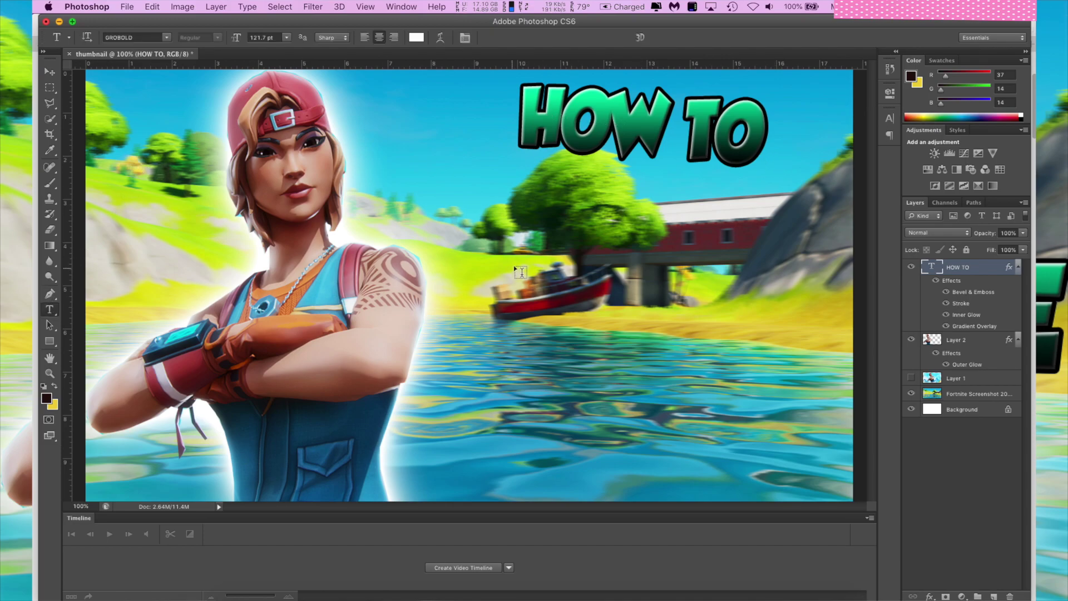
left_click(505, 210)
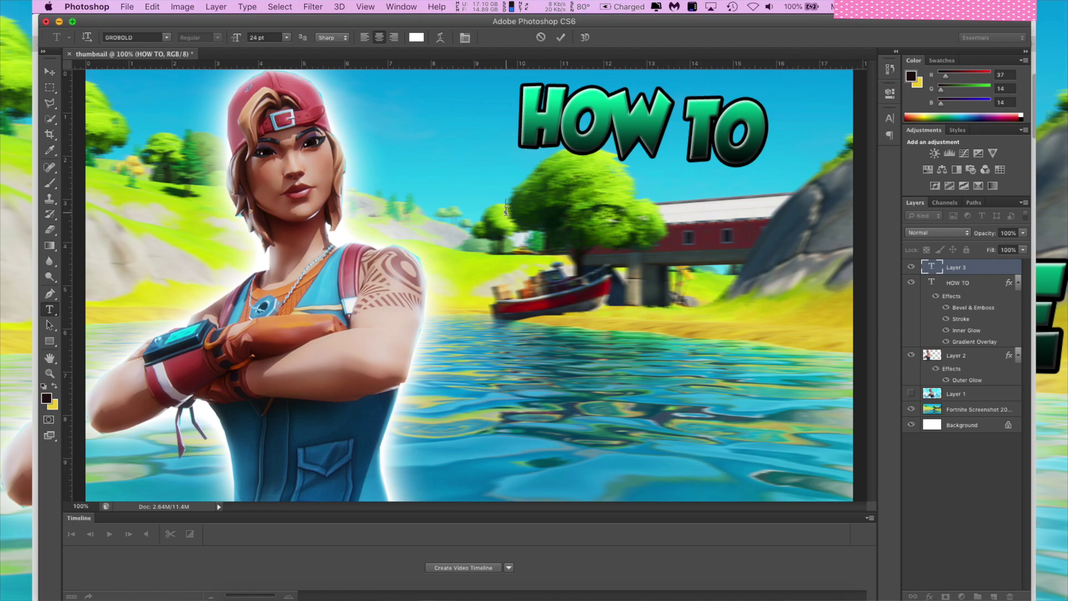
type("MA")
type("KE A")
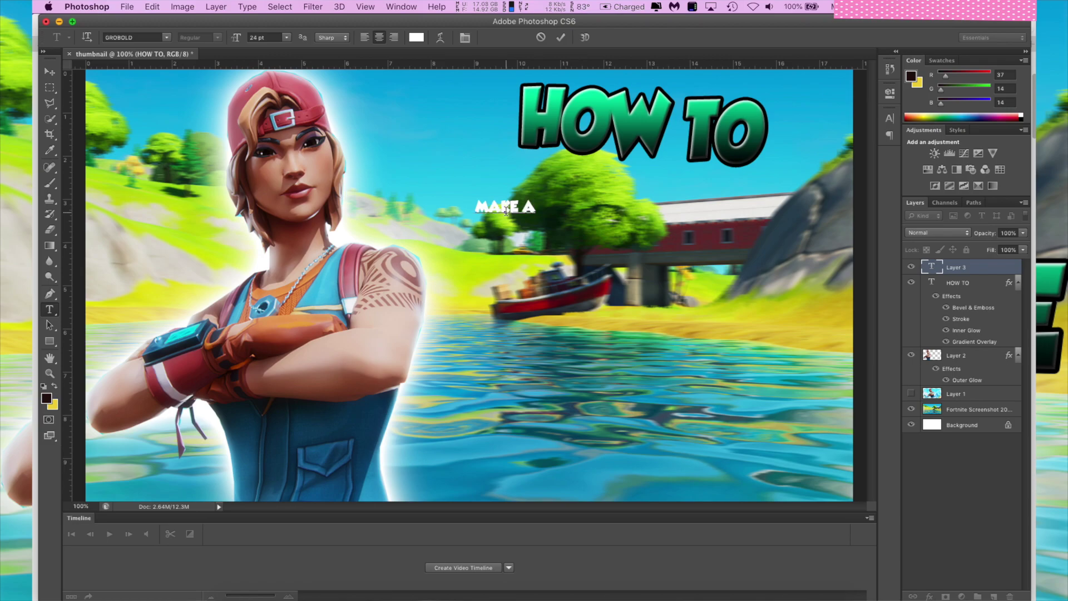
key("BackSpace")
key("BackSpace")
key("BackSpace")
key("BackSpace")
key("BackSpace")
key("BackSpace")
type("MAKE")
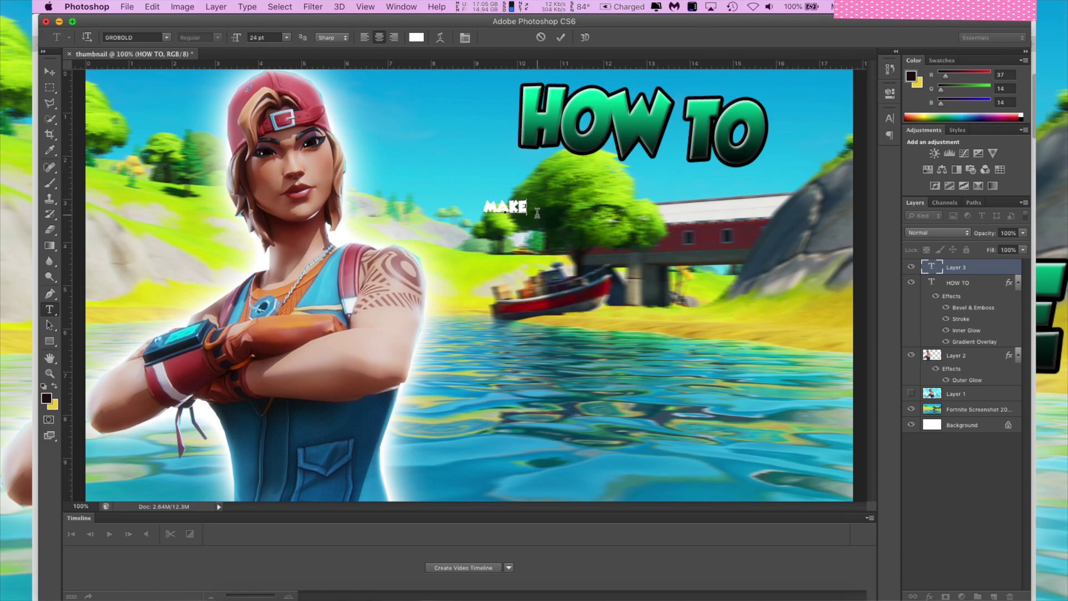
Enlarge the MAKE text to about 104 pt, tilt it slightly counterclockwise and place it below and left of HOW TO.
left_click_drag(528, 213, 765, 258)
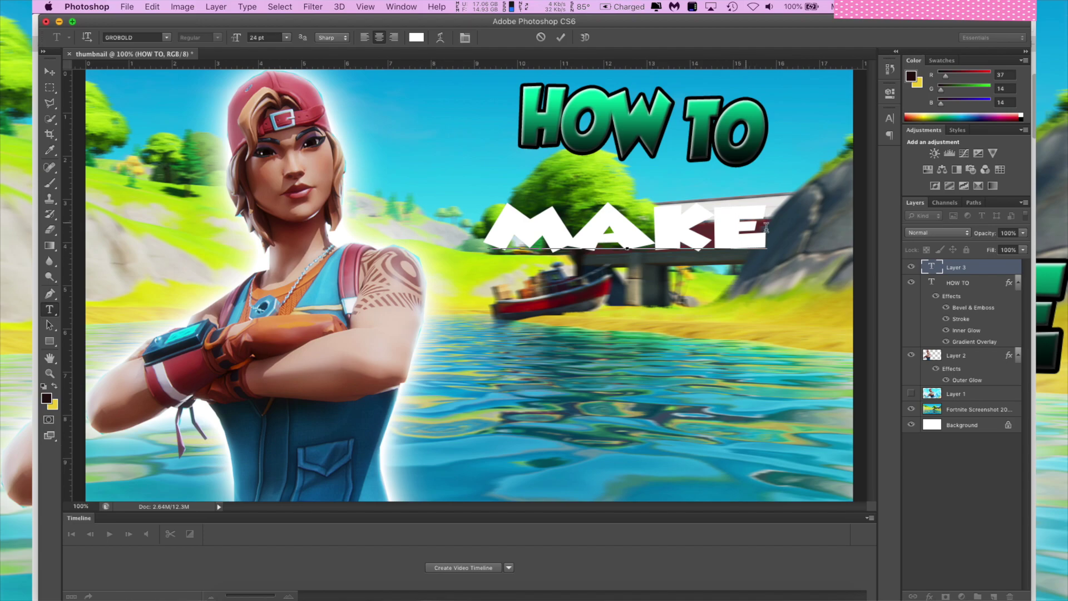
left_click_drag(757, 259, 757, 268)
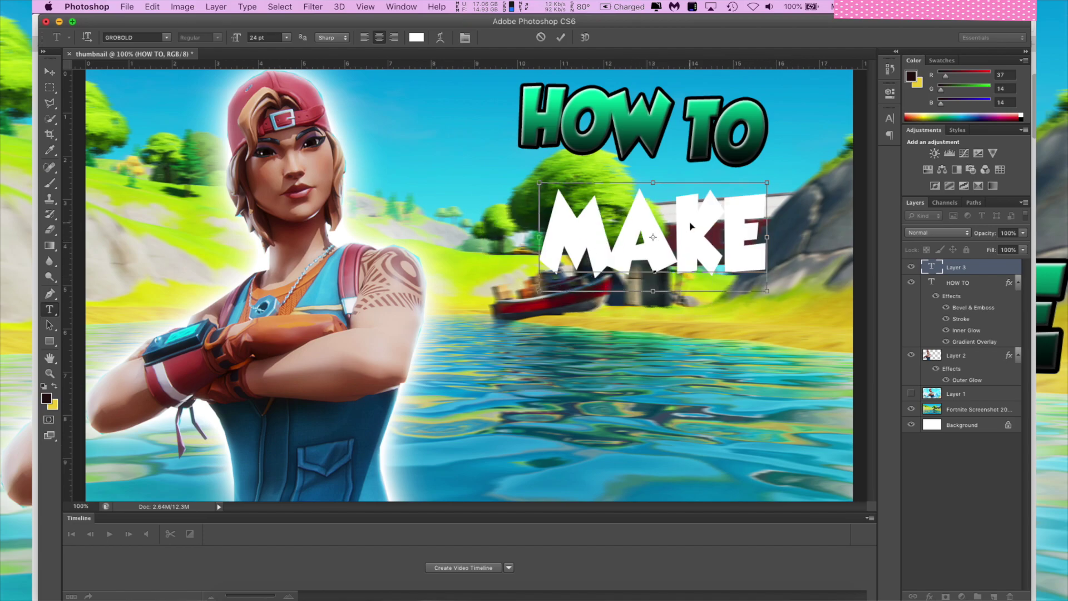
left_click_drag(656, 229, 525, 225)
left_click_drag(649, 192, 590, 222)
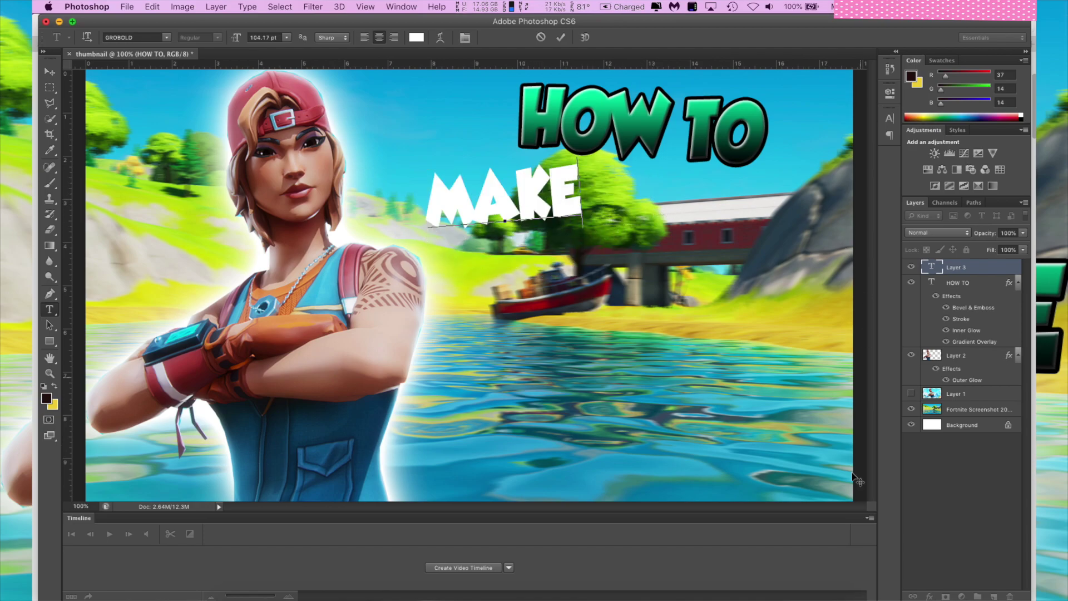
Open the blending options of the MAKE text layer and enable Bevel & Emboss.
left_click(929, 596)
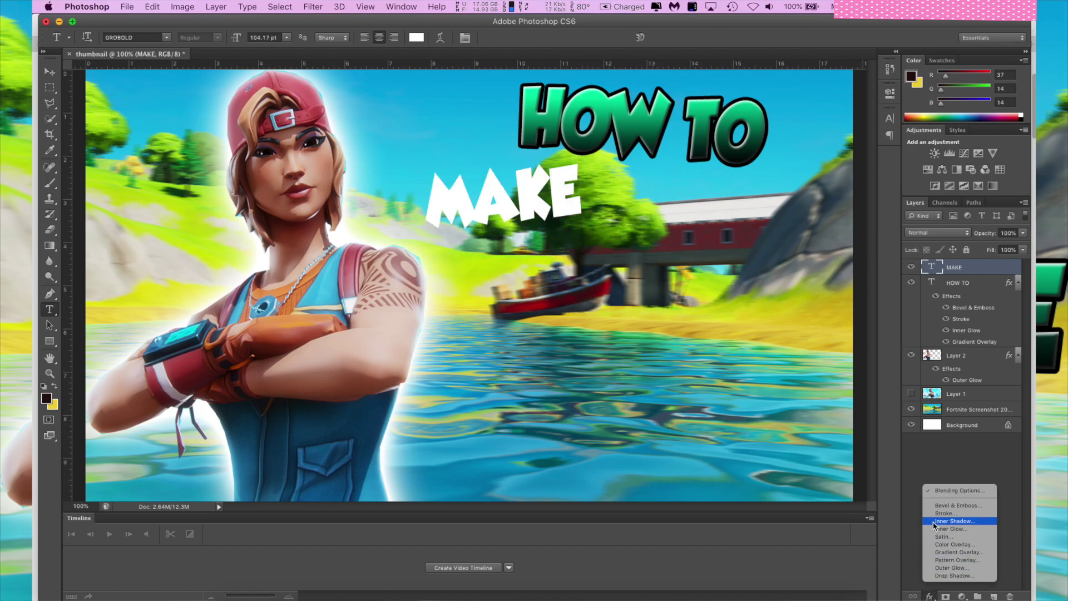
left_click(958, 490)
left_click(521, 240)
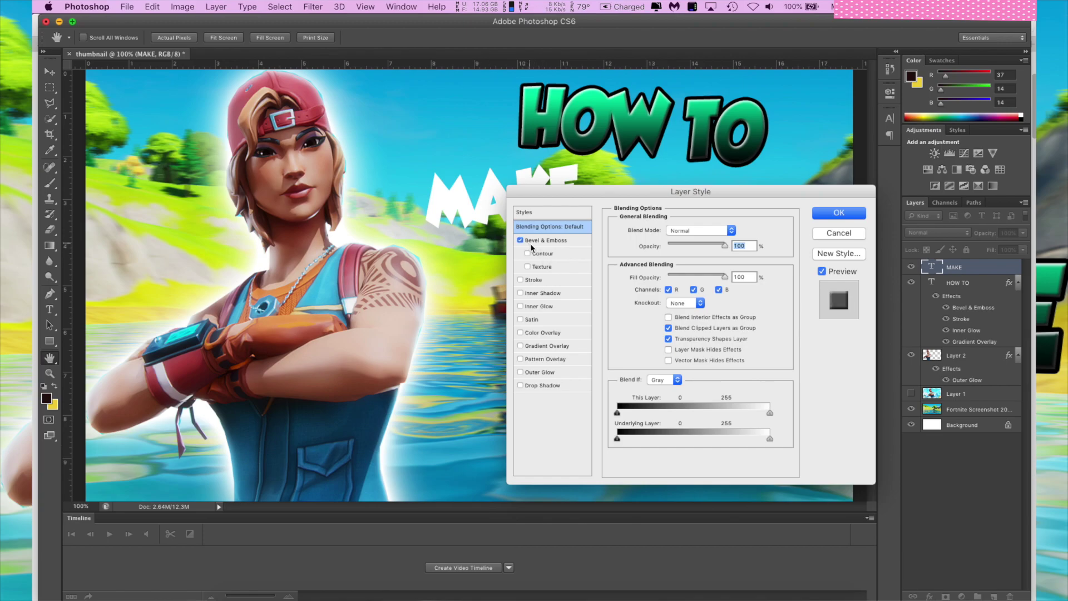
left_click(520, 293)
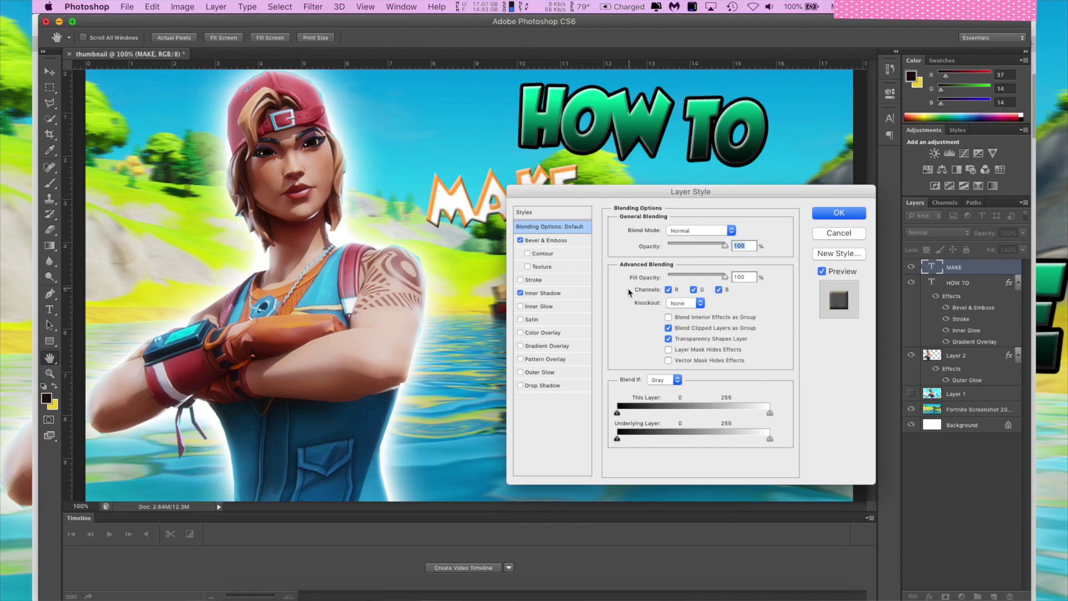
left_click(521, 293)
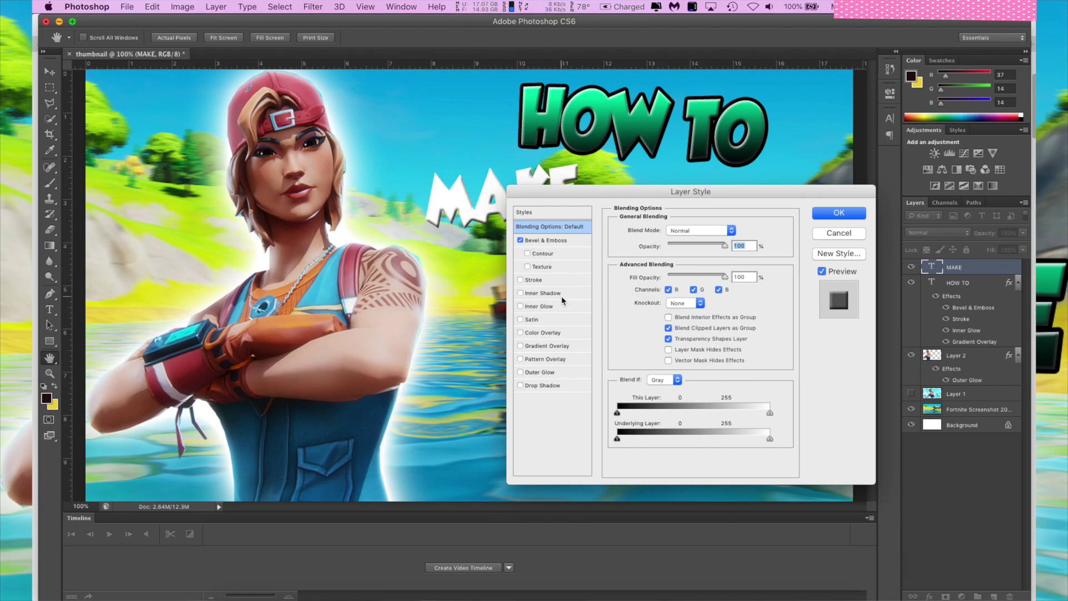
left_click(521, 293)
left_click(570, 290)
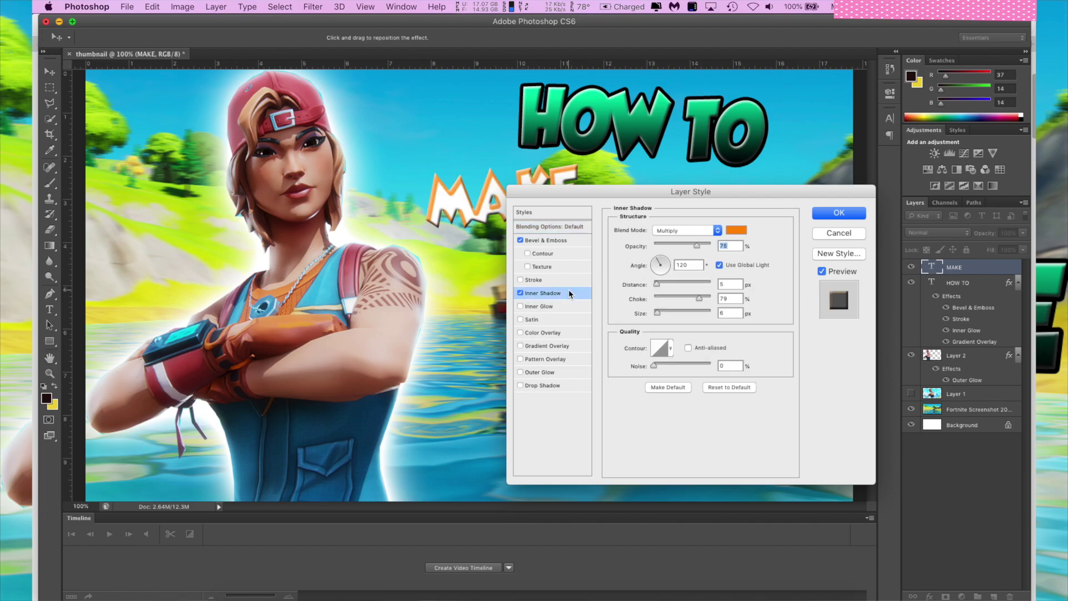
left_click(735, 230)
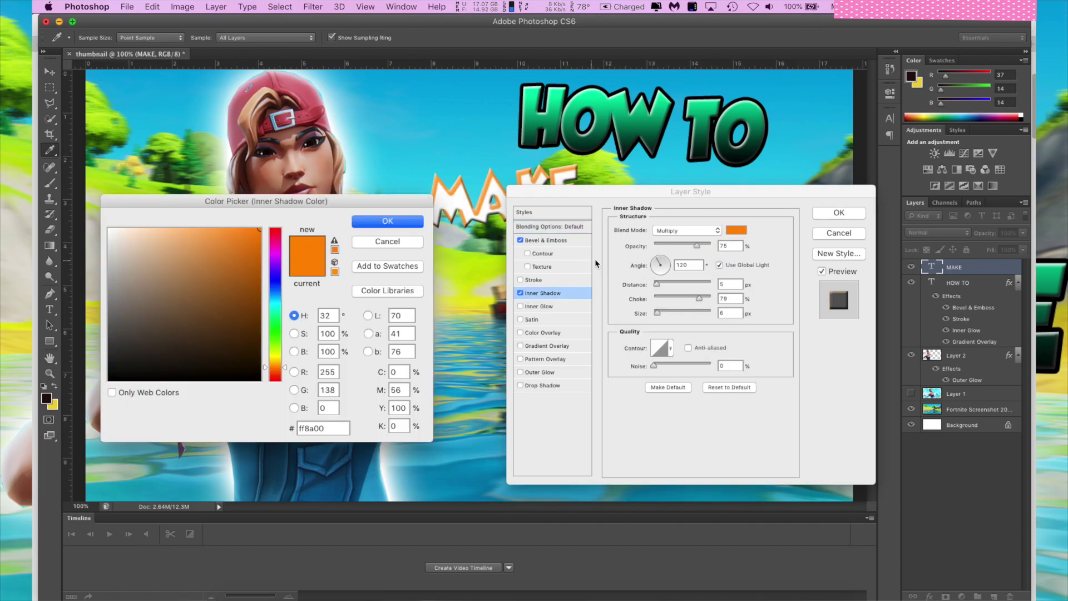
left_click(393, 241)
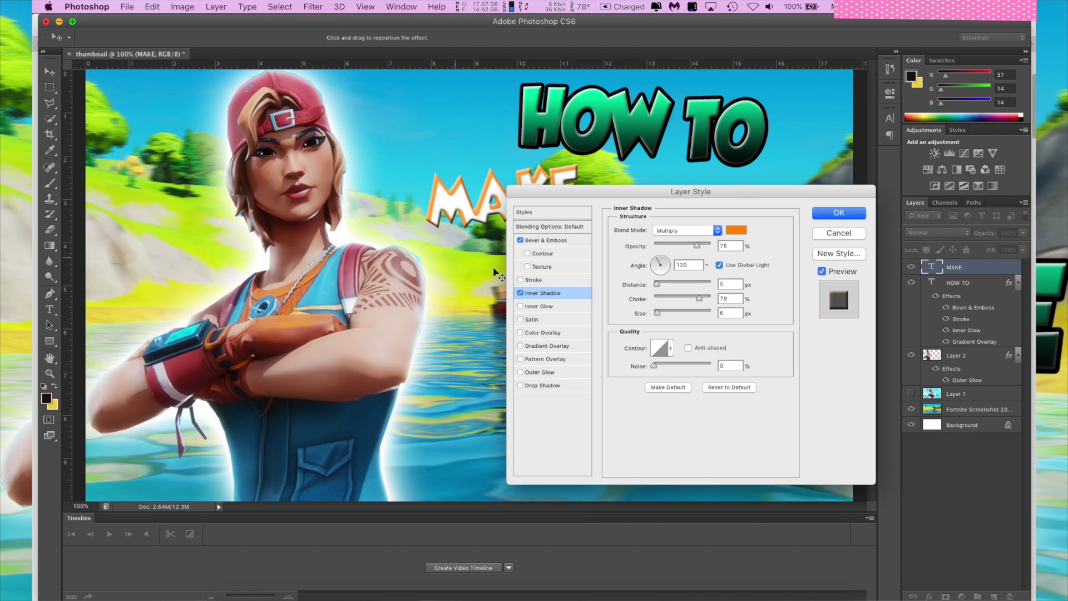
left_click(520, 294)
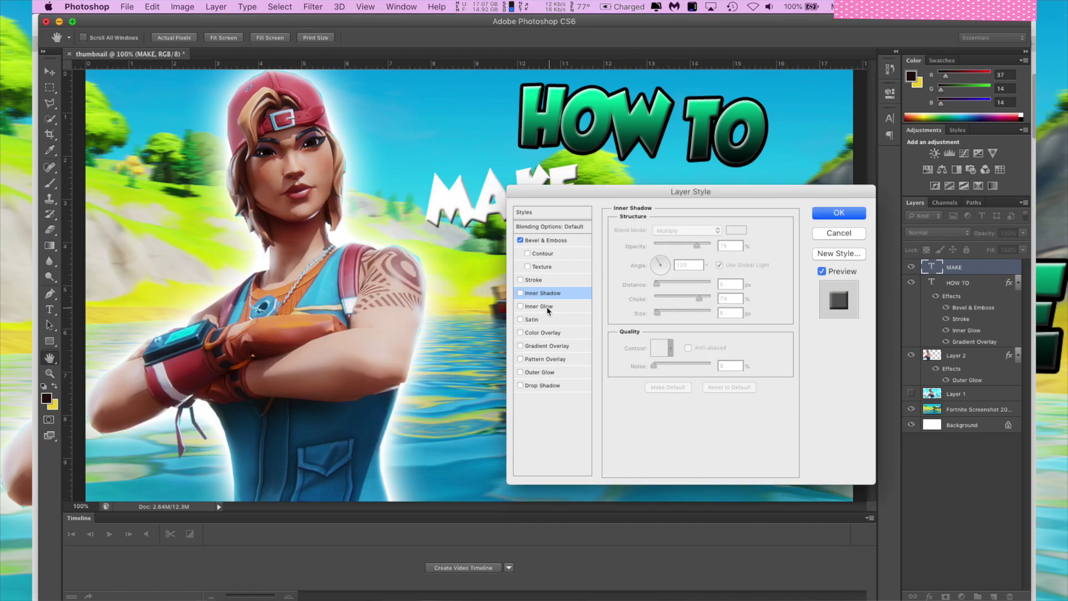
Add an Inner Glow to the MAKE text and set its glow color to white.
left_click(520, 307)
left_click(545, 306)
left_click(641, 276)
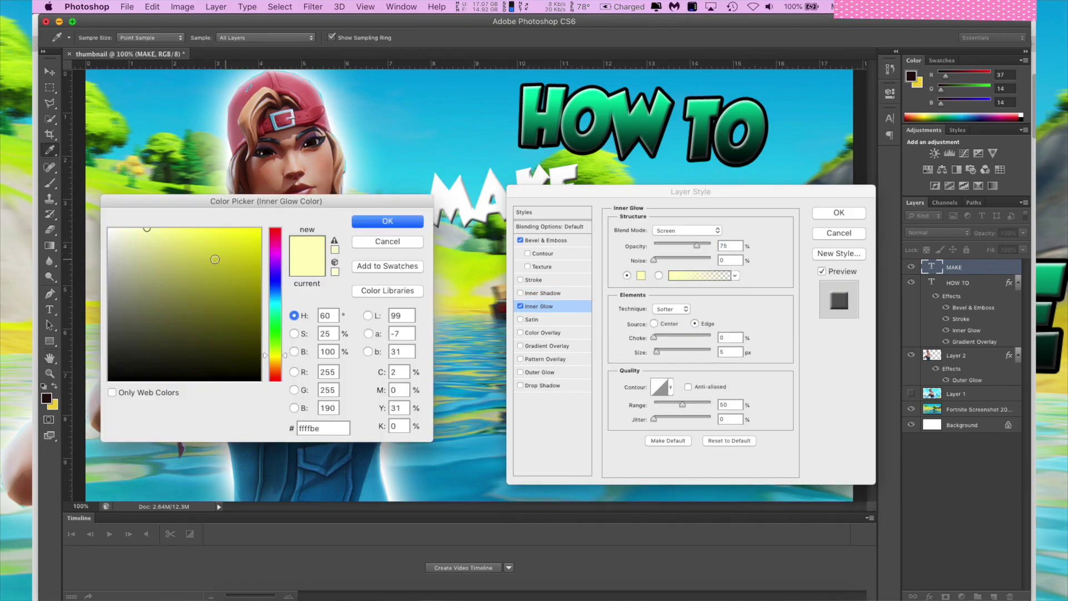
left_click_drag(216, 259, 37, 192)
left_click(406, 221)
Add a black outside Stroke and a Gradient Overlay using the saved black-to-green preset to MAKE, and apply the layer style.
left_click(554, 245)
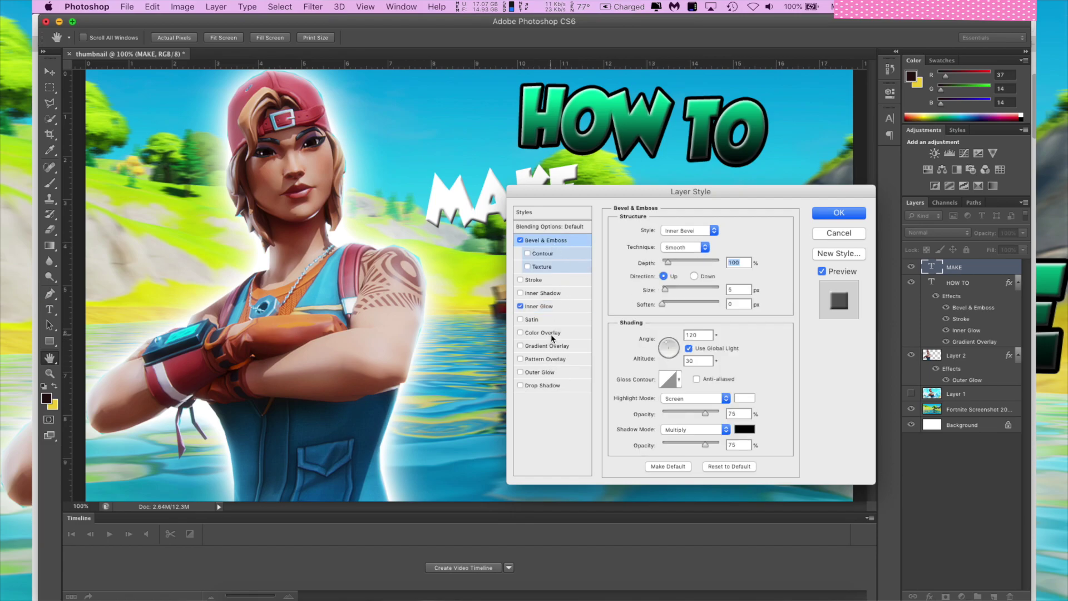
left_click(538, 280)
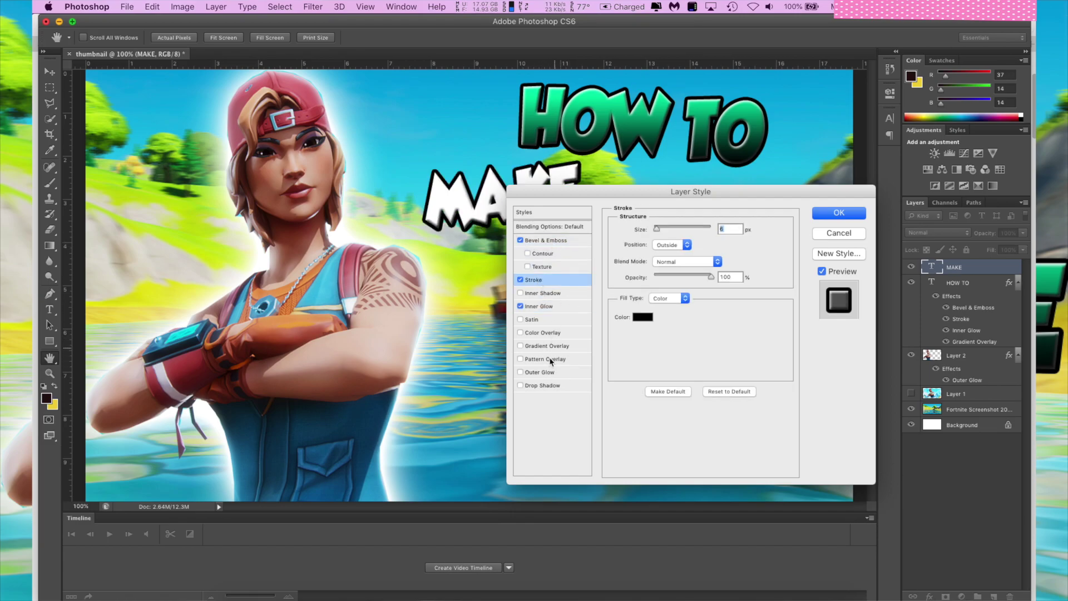
left_click(520, 346)
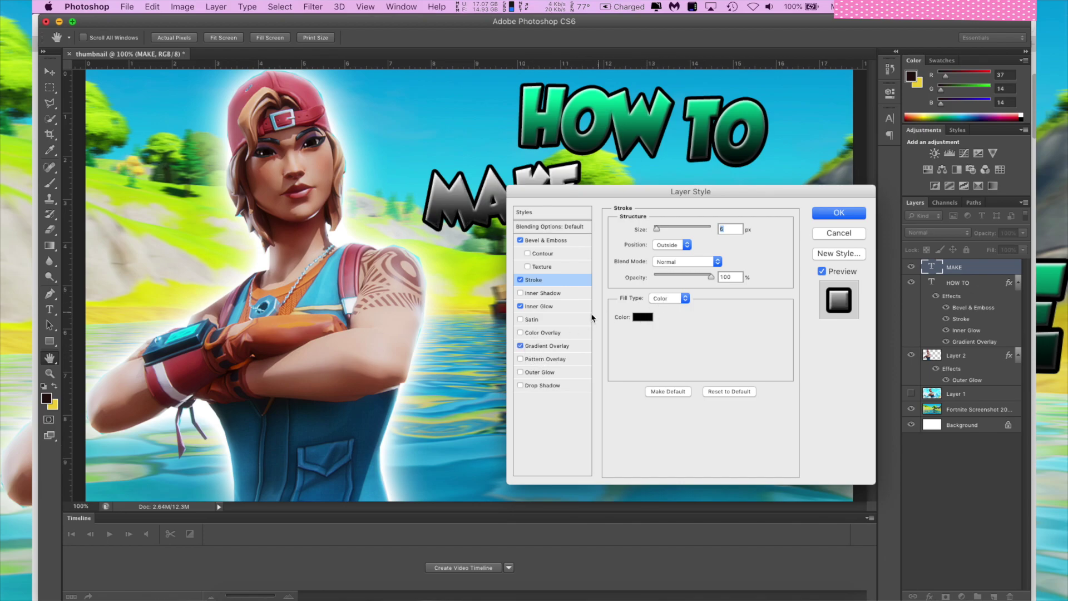
left_click(563, 346)
left_click(689, 260)
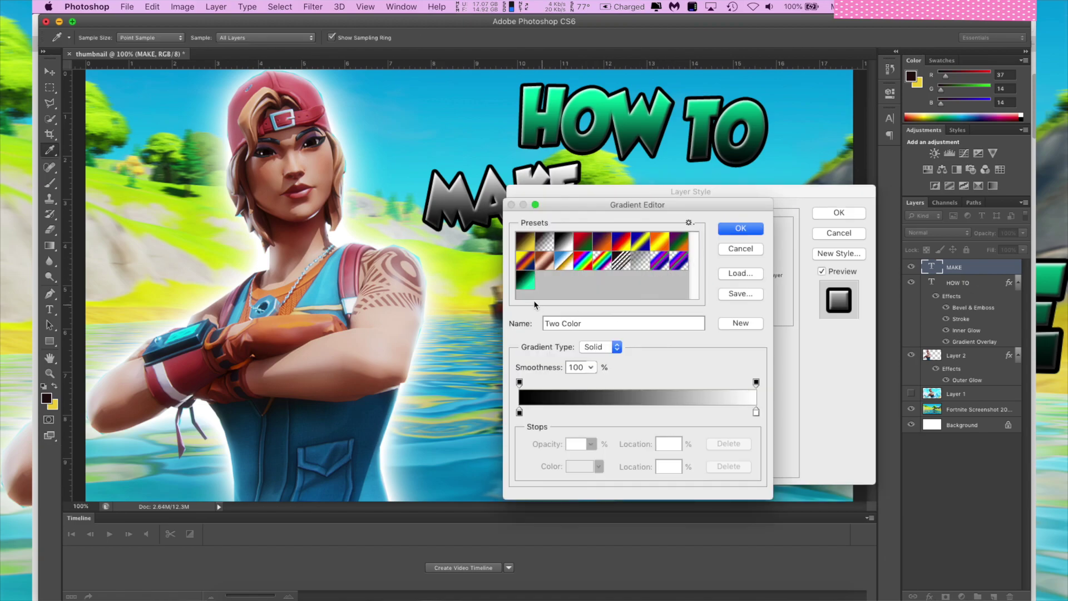
left_click(591, 272)
left_click(732, 230)
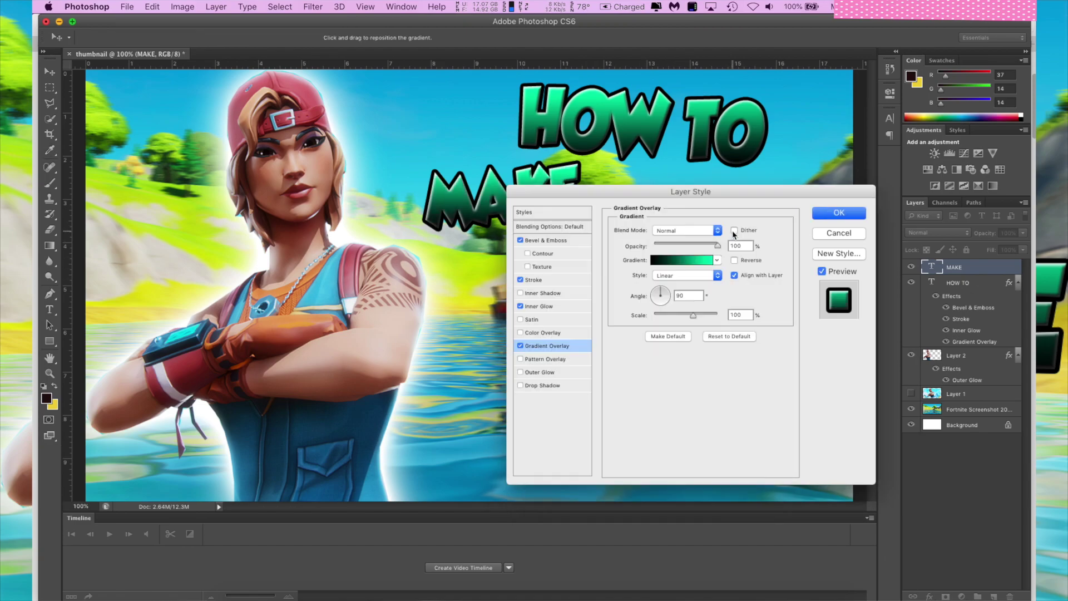
left_click(841, 213)
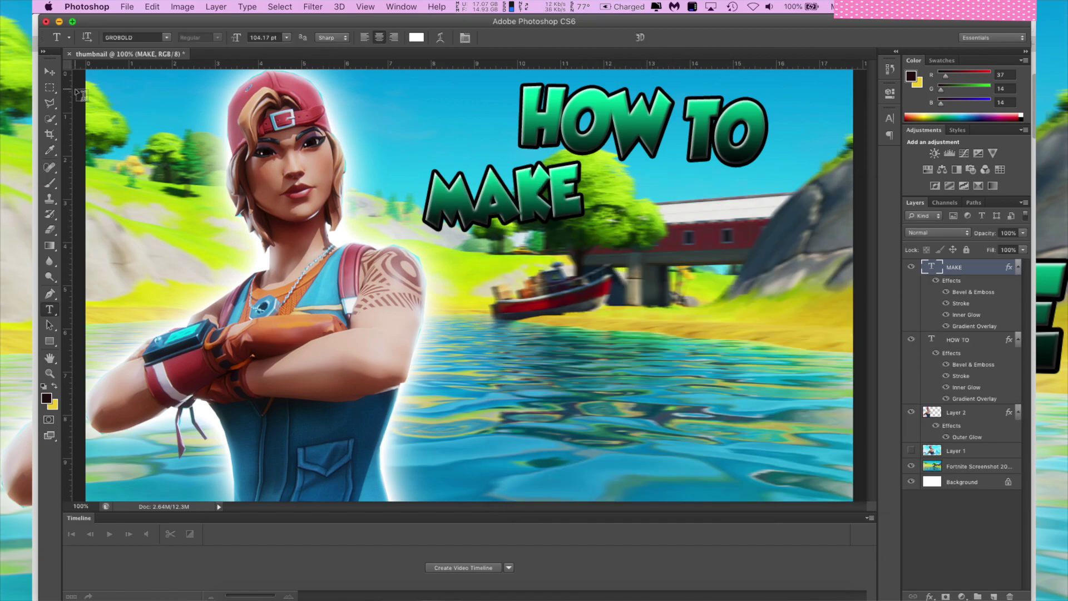
Create a new GROBOLD text layer reading FORTNITE below the MAKE text.
left_click(550, 278)
type("F")
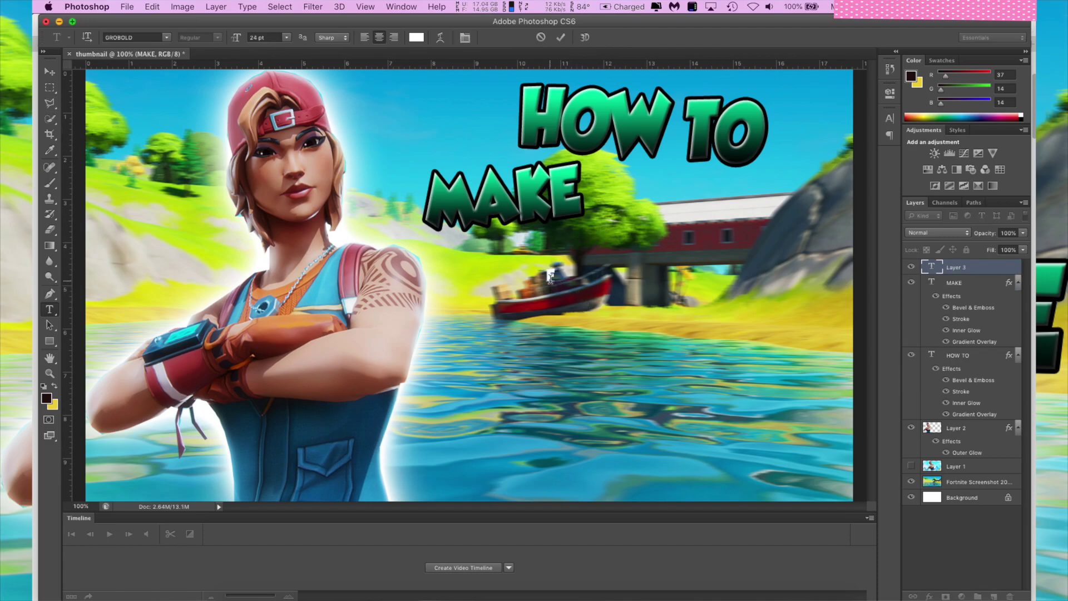
type("ORTNITE")
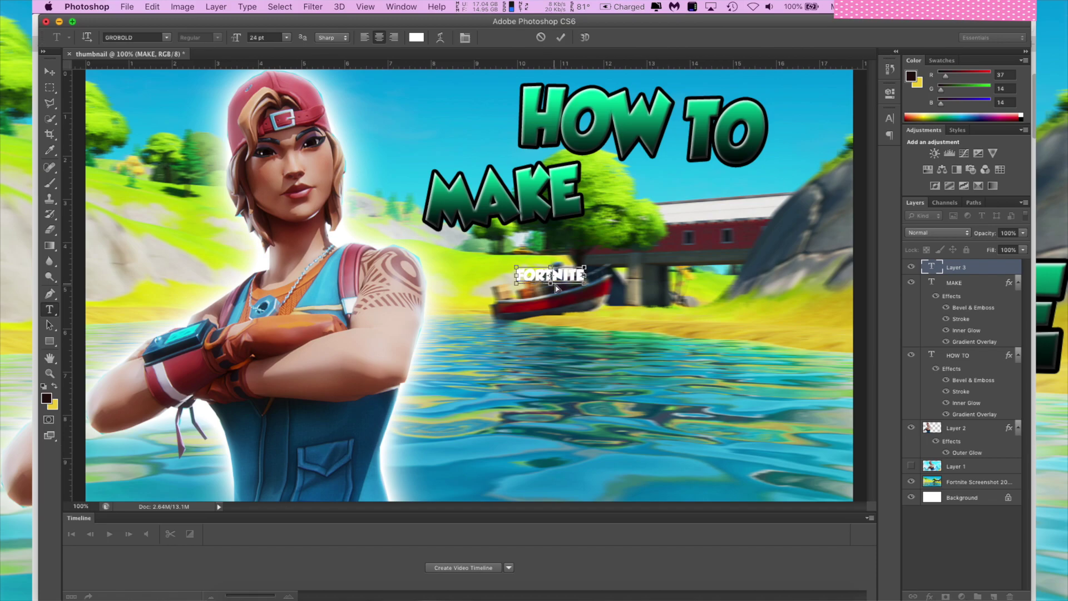
Enlarge the FORTNITE text to about 161 pt, tilt it slightly clockwise and position it below MAKE, extending toward the canvas's right edge.
left_click_drag(551, 276, 799, 329)
mouse_move(678, 257)
left_mouse_down()
mouse_move(690, 284)
mouse_move(678, 251)
left_mouse_up()
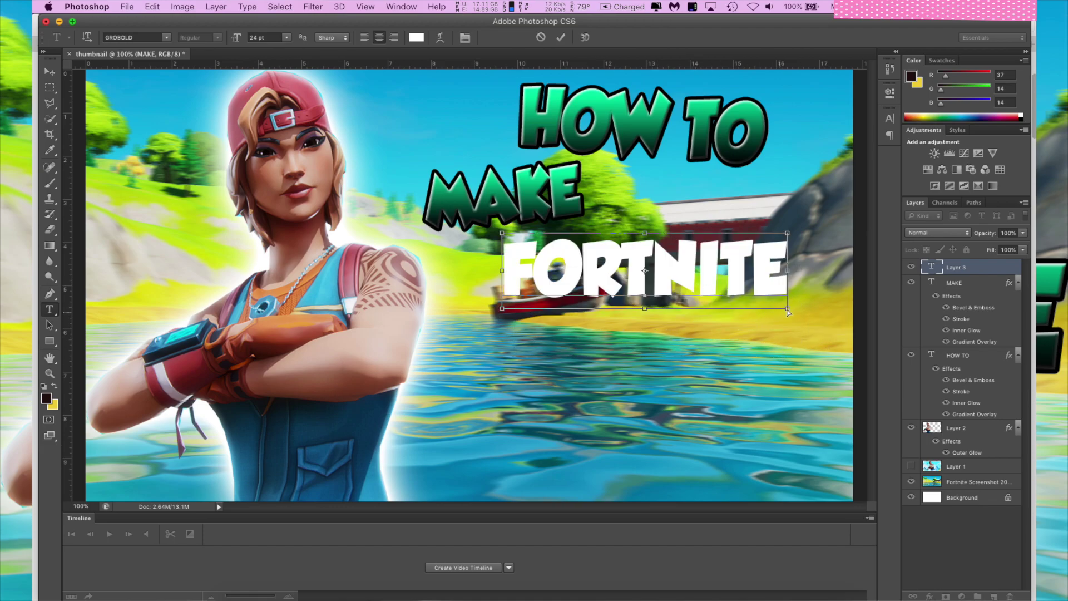
left_click_drag(786, 310, 837, 342)
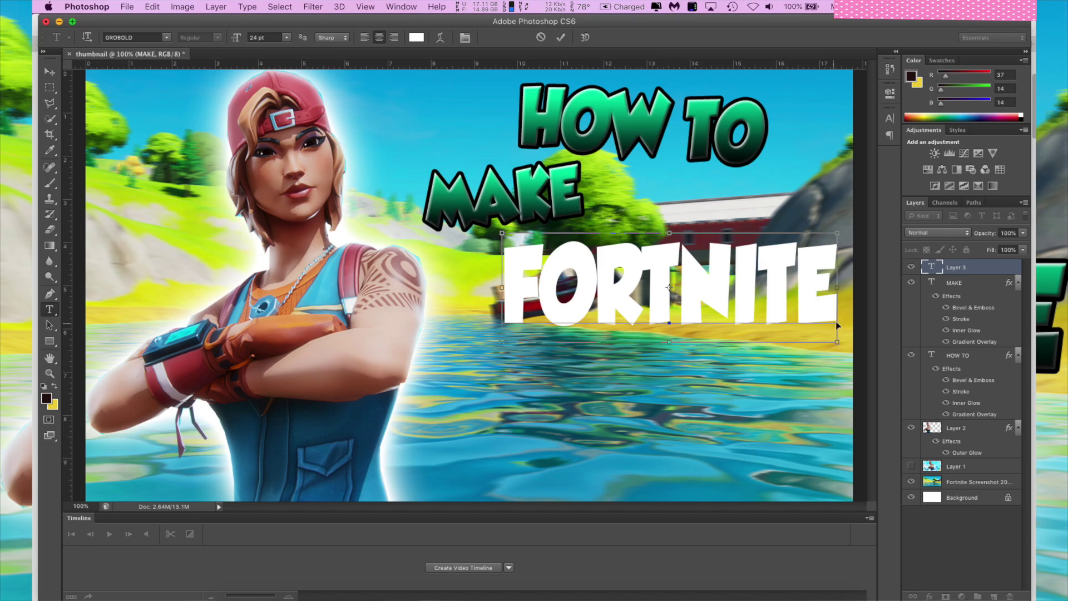
left_click_drag(846, 289, 851, 315)
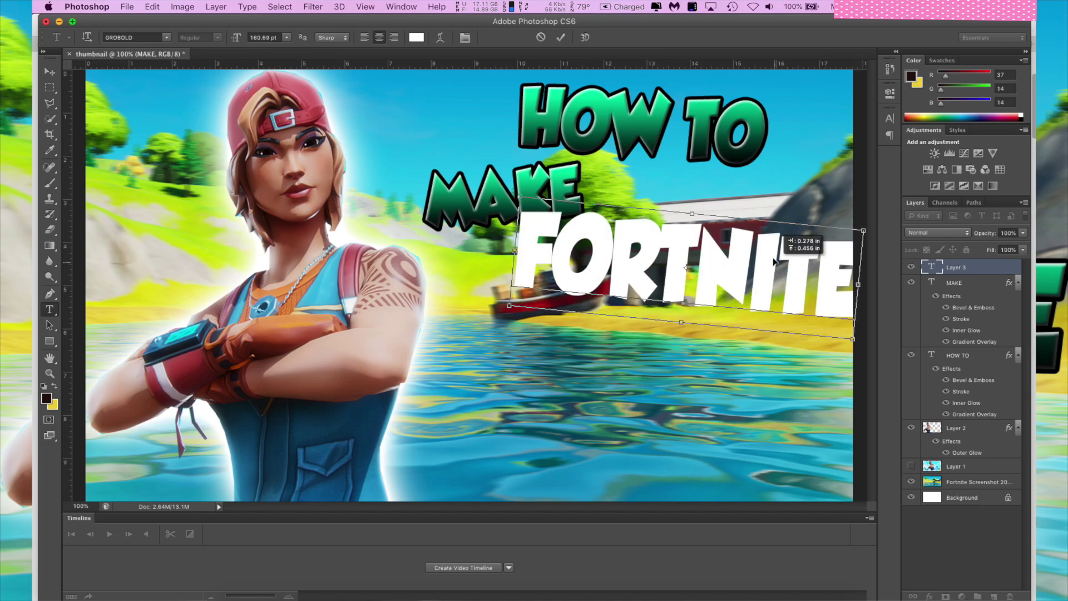
mouse_move(744, 291)
left_mouse_down()
mouse_move(762, 266)
mouse_move(746, 288)
left_mouse_up()
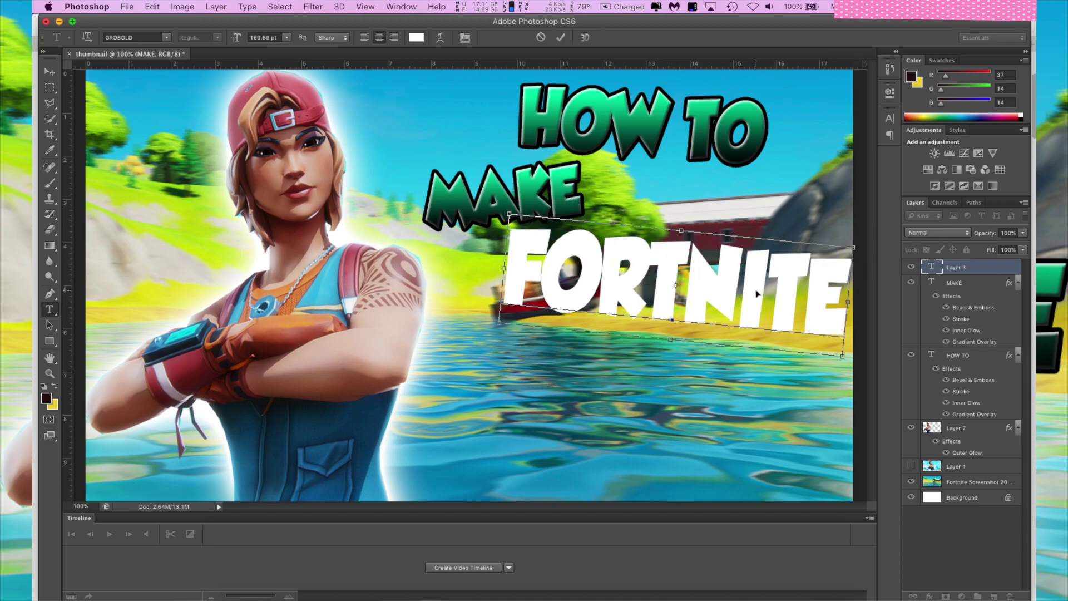
key("Return")
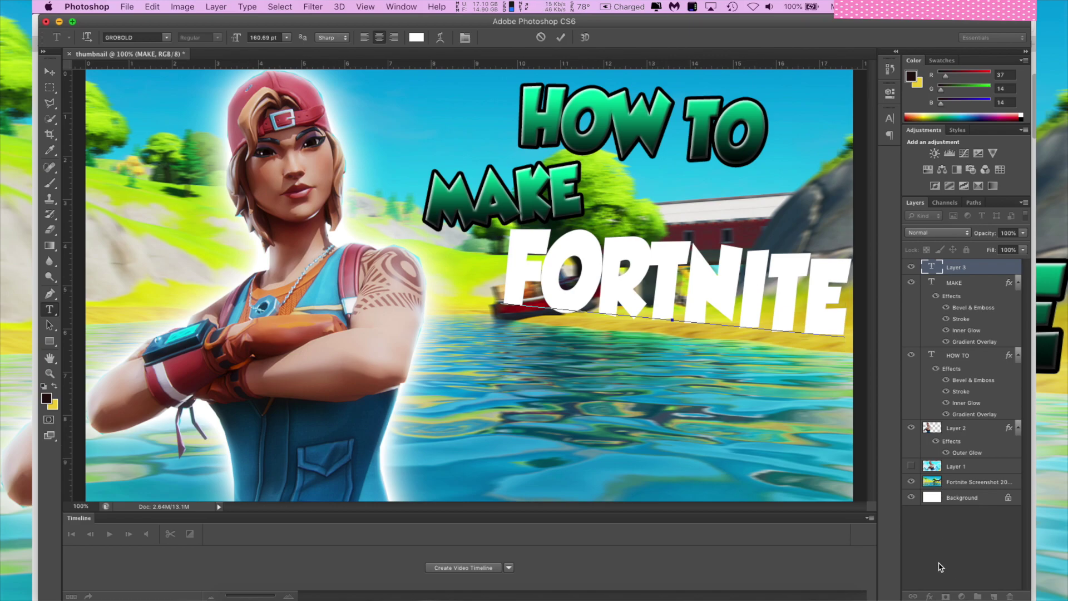
Open the blending options of the FORTNITE text layer and enable Bevel & Emboss, Stroke and Inner Glow.
left_click(929, 596)
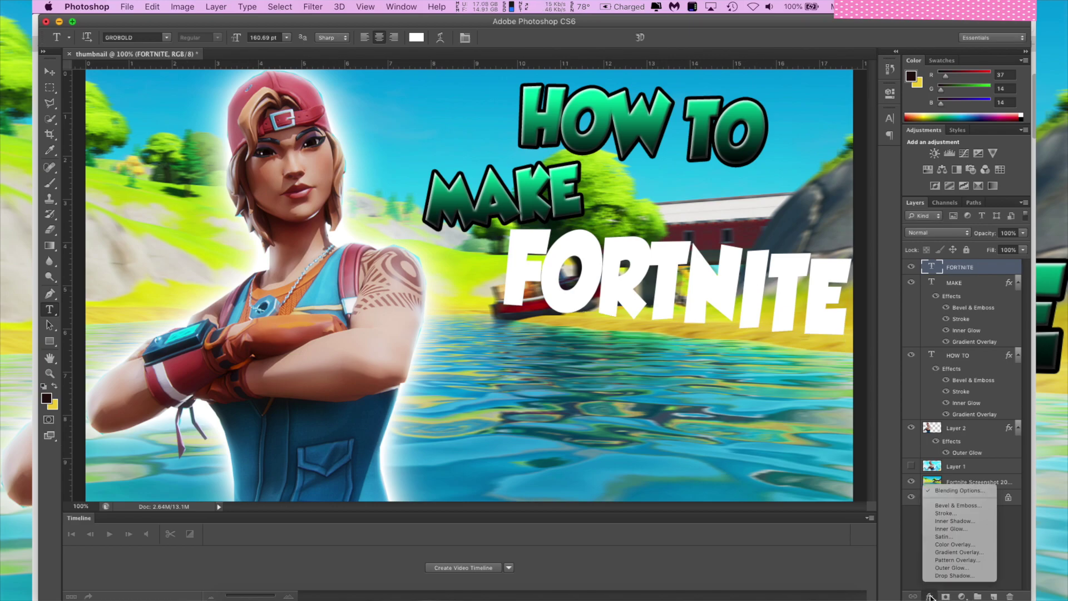
left_click(950, 491)
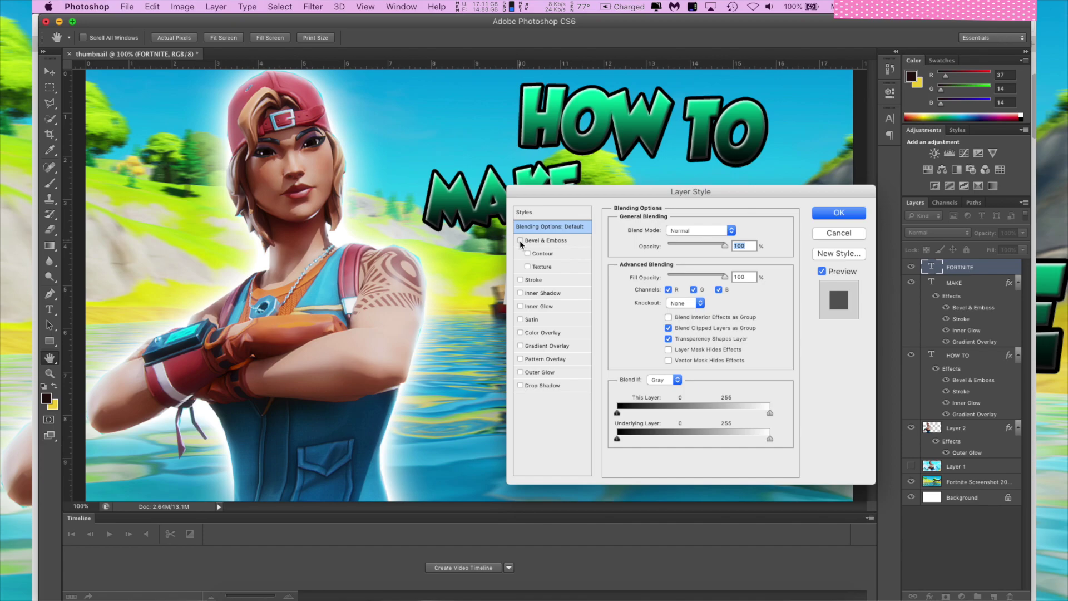
left_click(521, 240)
left_click(520, 280)
left_click(520, 306)
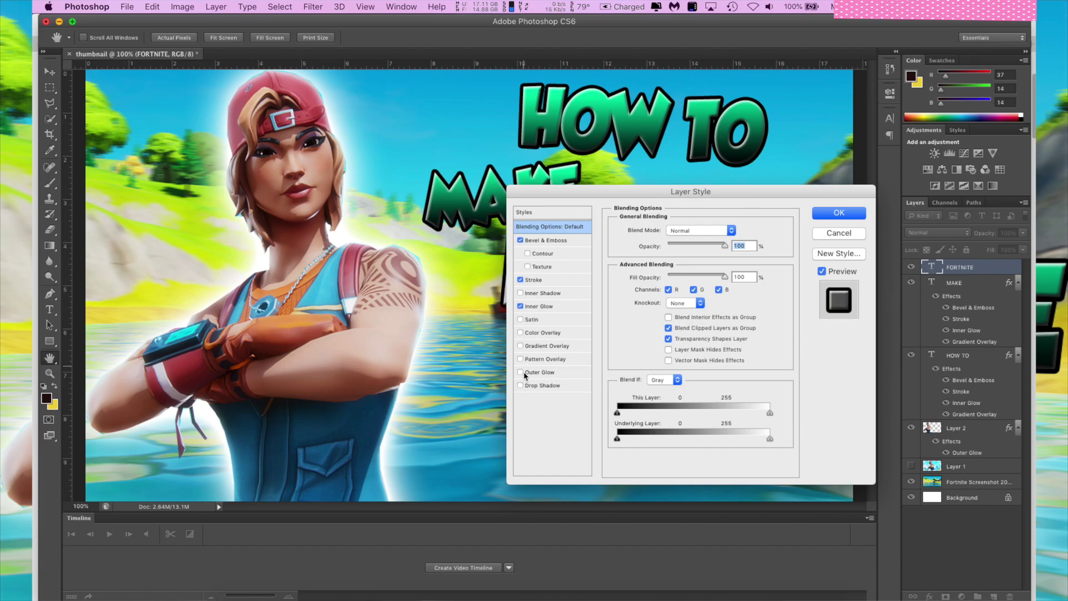
Add a Gradient Overlay with the saved black-to-green preset to FORTNITE, edit the Inner Glow color and apply the layer style.
left_click(542, 345)
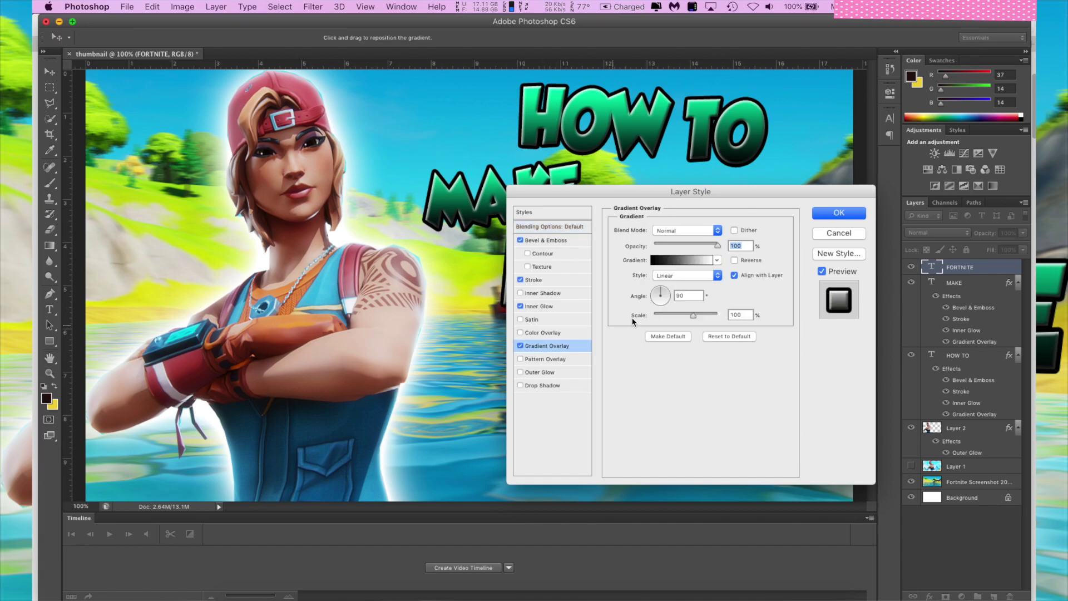
left_click(665, 261)
left_click(526, 288)
left_click(740, 230)
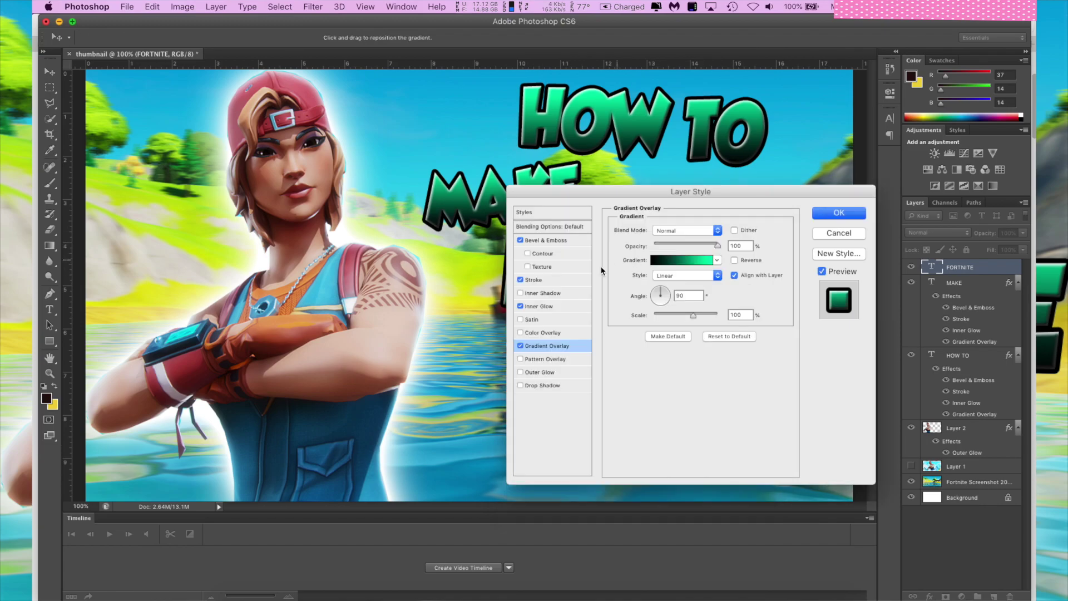
left_click(531, 306)
left_click(640, 275)
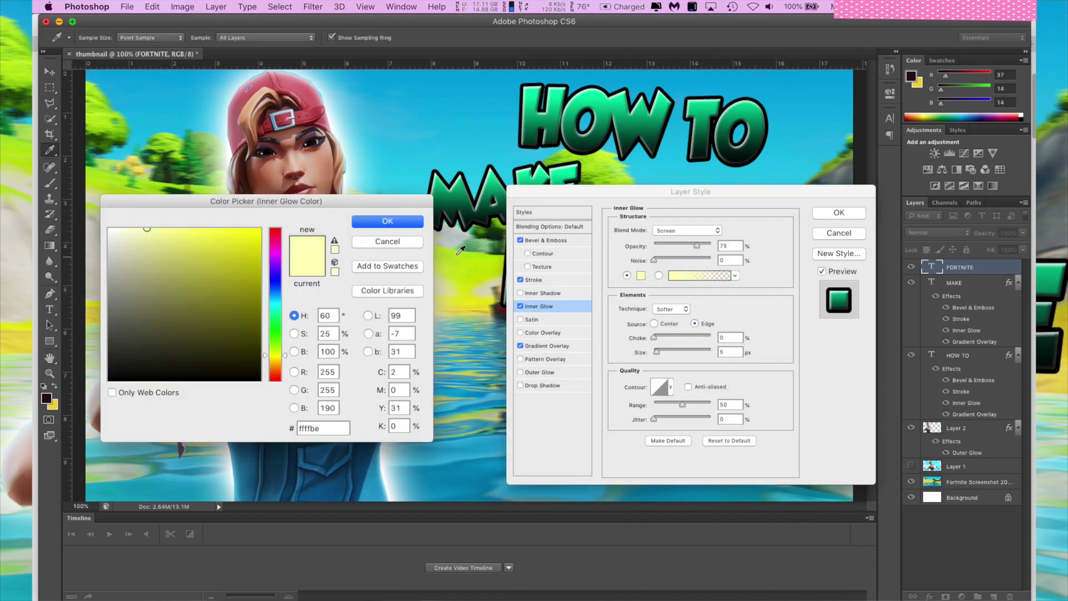
left_click(396, 223)
left_click(832, 215)
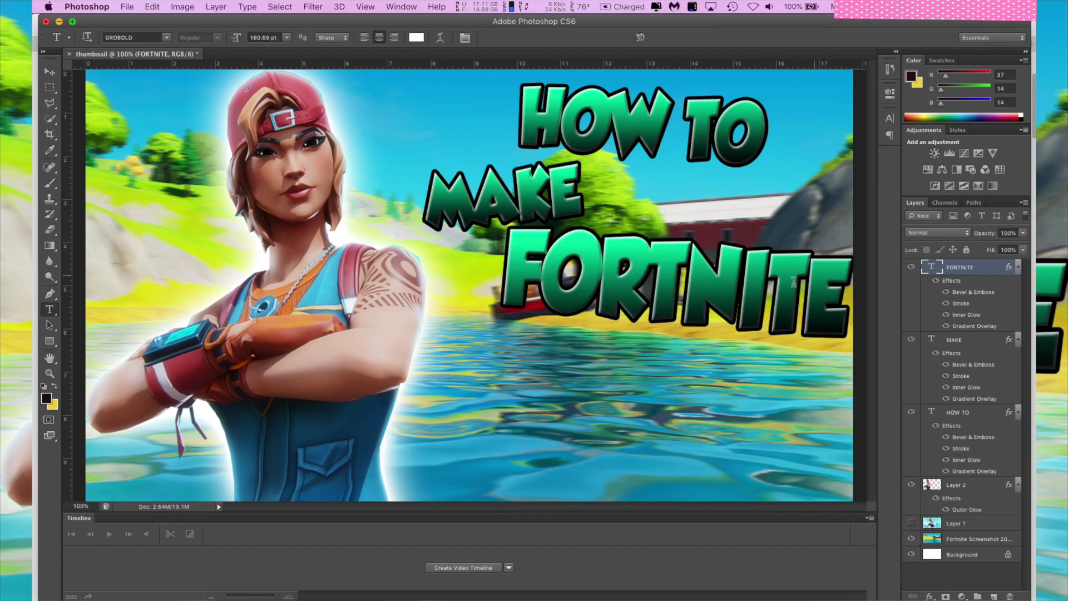
Create a GROBOLD text layer reading FREE, enlarge it to about 105 pt beside MAKE, and hide the layer.
left_click(667, 190)
type("FREE")
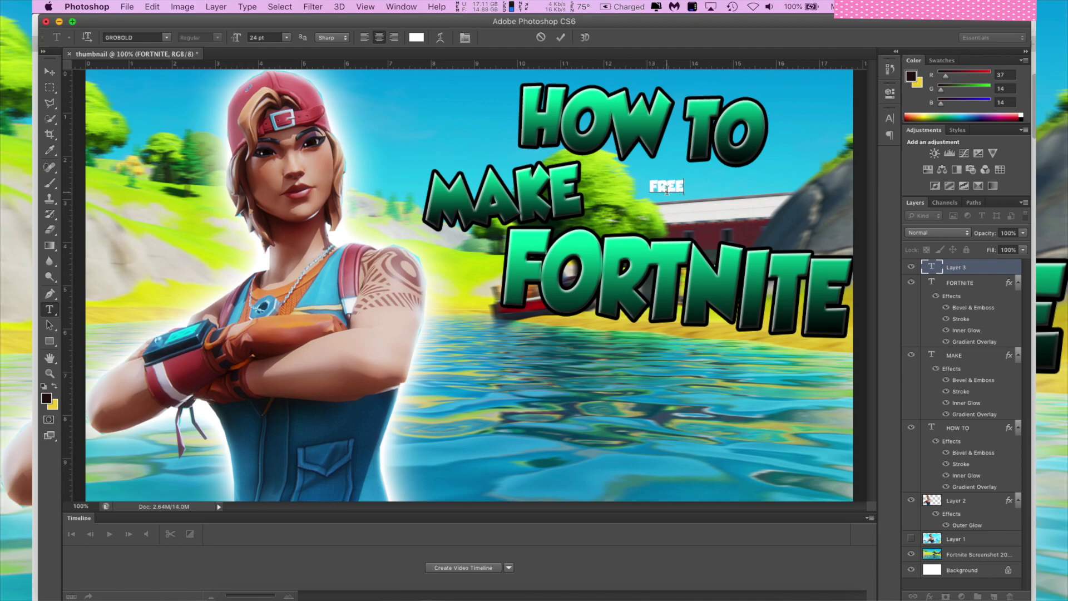
key("super+a")
left_click_drag(688, 198, 763, 224)
key("KP_Enter")
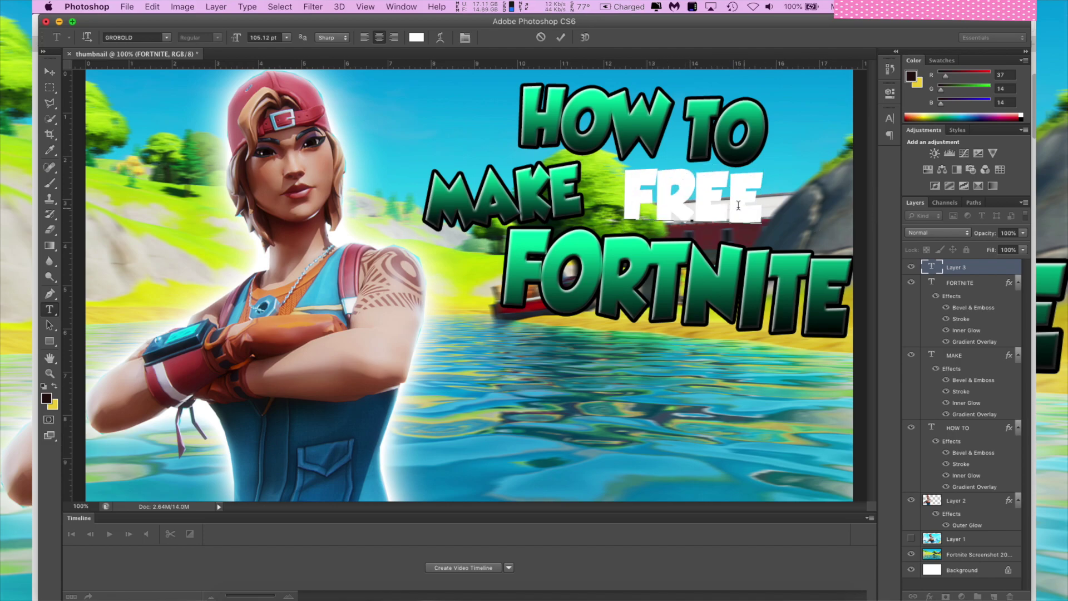
key("KP_Enter")
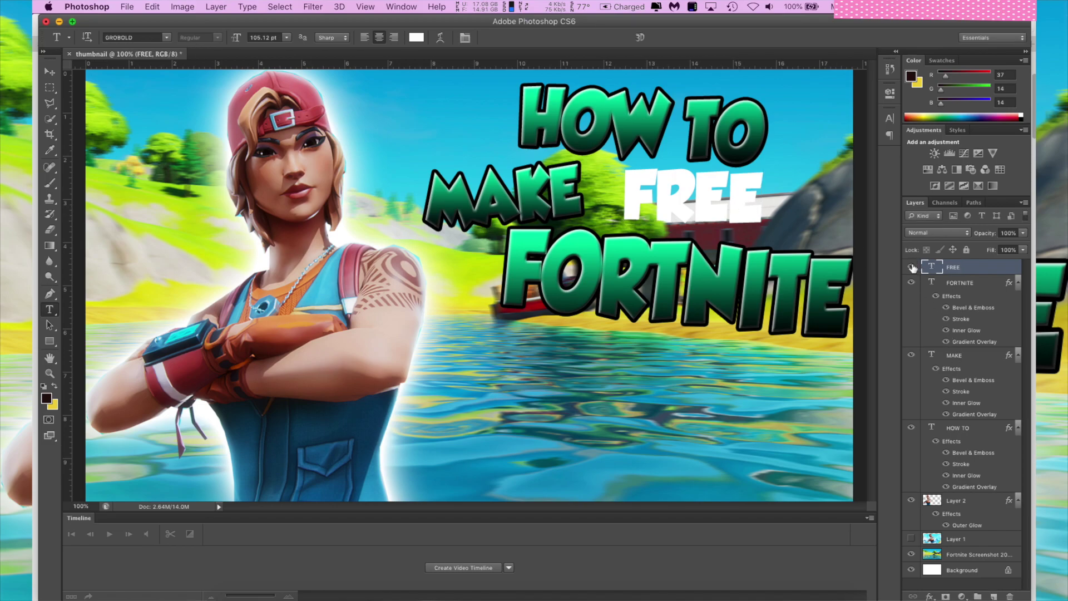
left_click(911, 267)
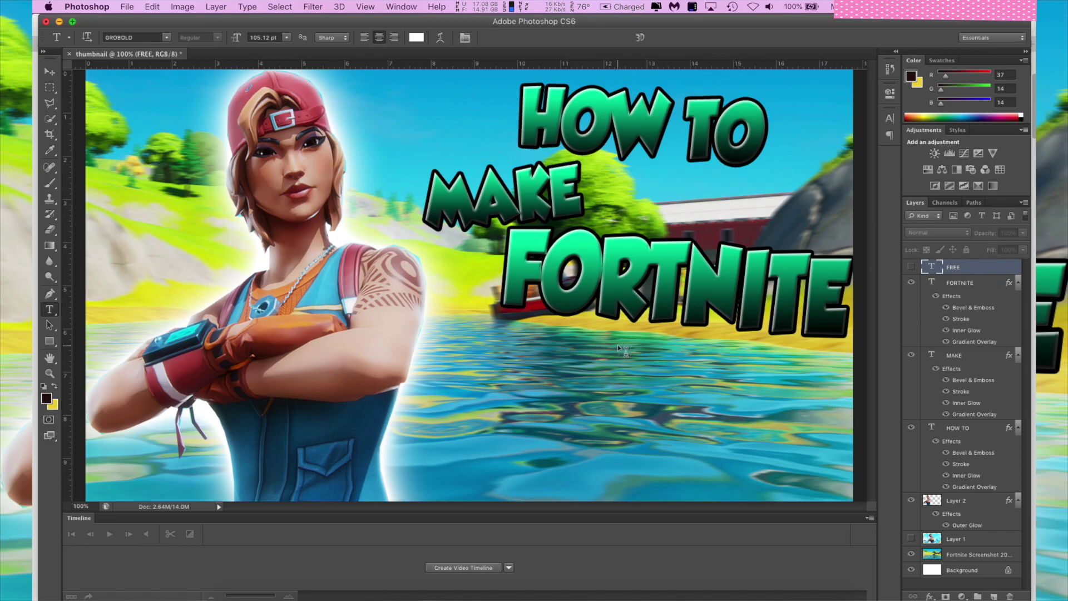
Create a text layer reading THUMBNAIL below FORTNITE, enlarge it and tilt it slightly clockwise to follow the line above.
left_click(595, 347)
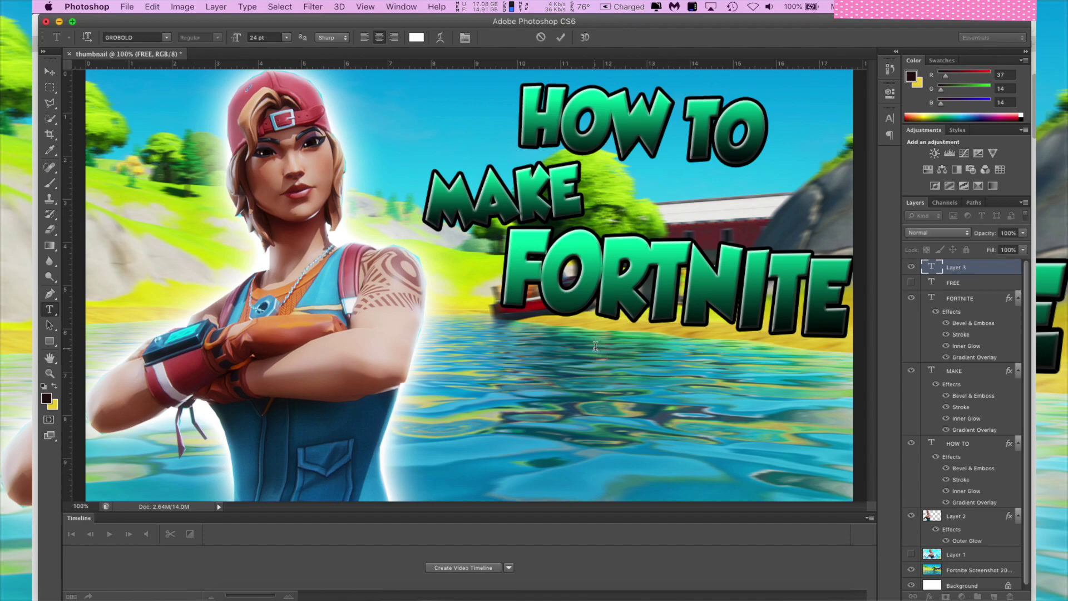
type("THUMBNAIL")
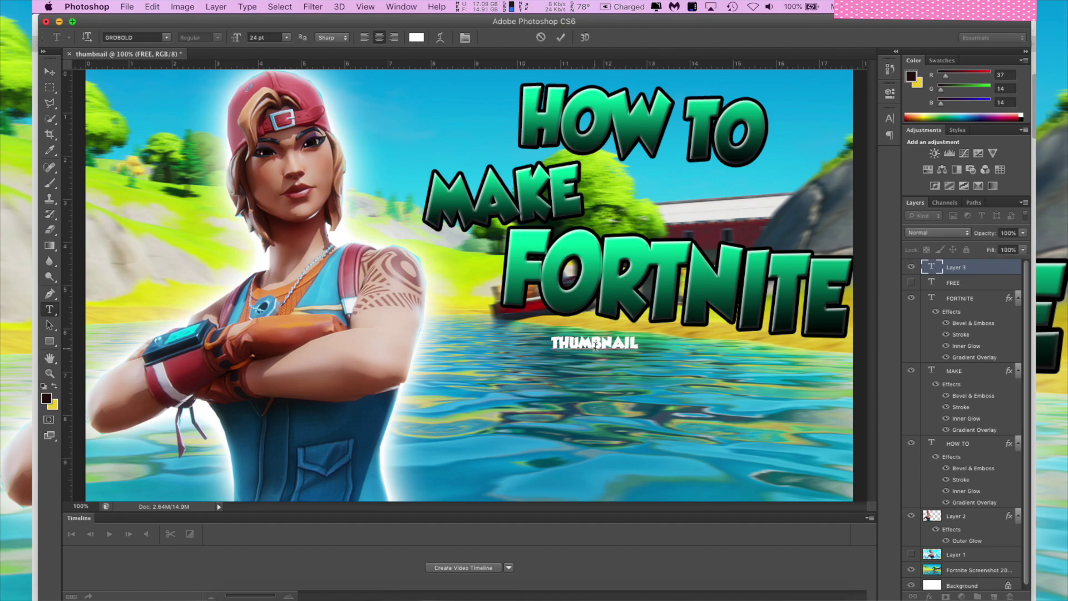
left_click_drag(638, 351, 759, 381)
left_click_drag(576, 334, 579, 356)
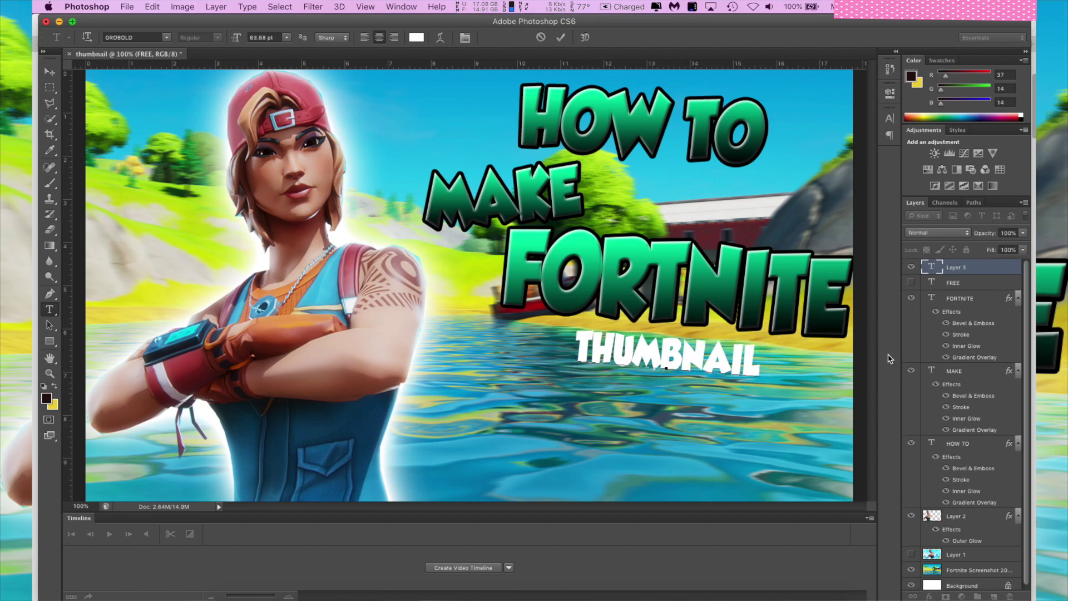
Commit the THUMBNAIL text and enable Bevel & Emboss, Inner Glow and Stroke in its layer style.
left_click(930, 596)
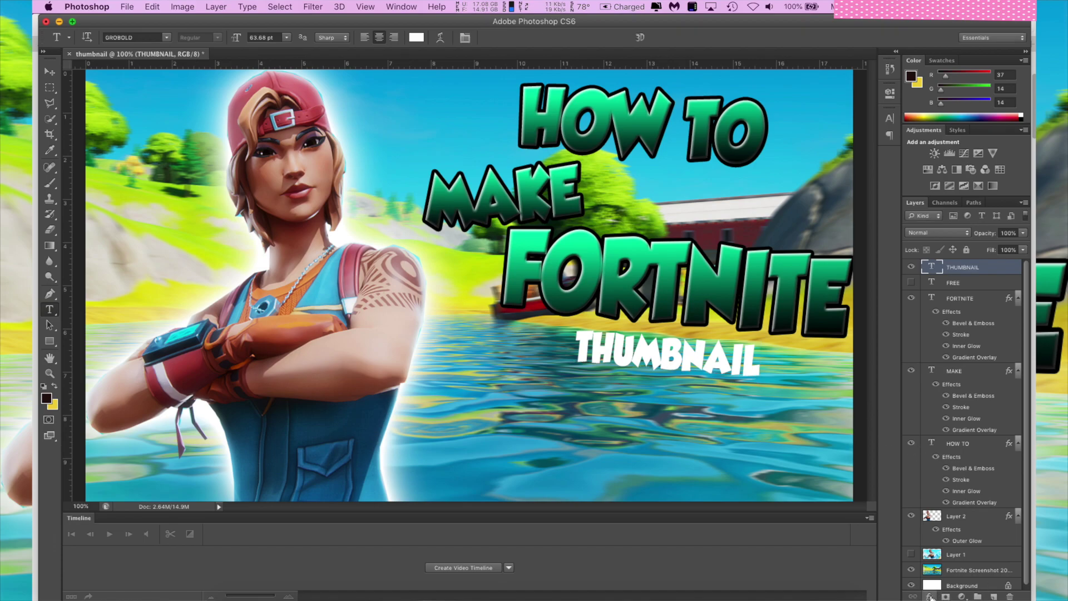
left_click(930, 596)
left_click(944, 492)
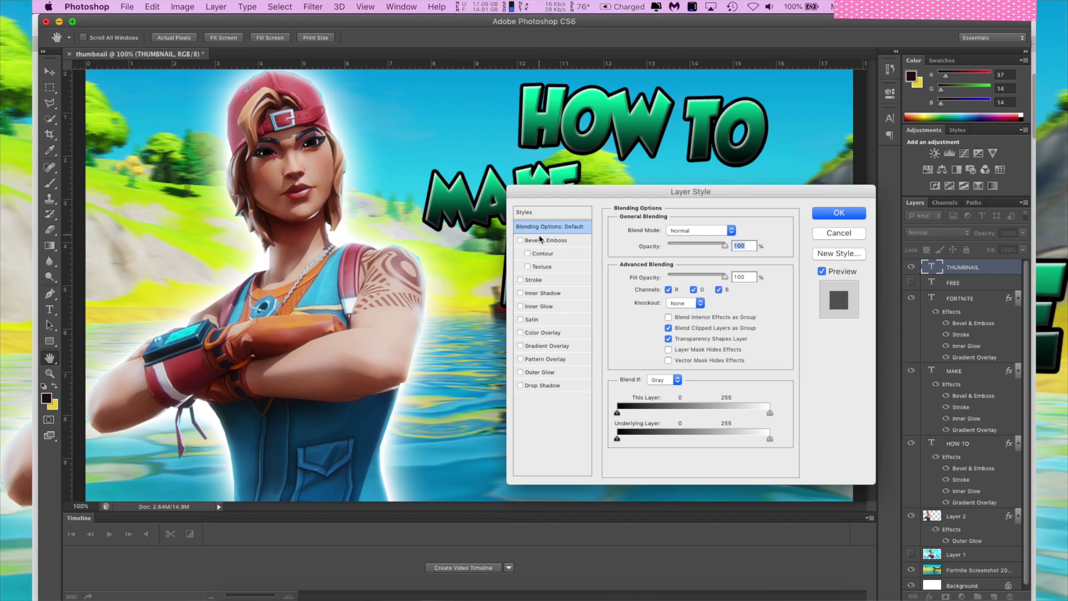
left_click(530, 241)
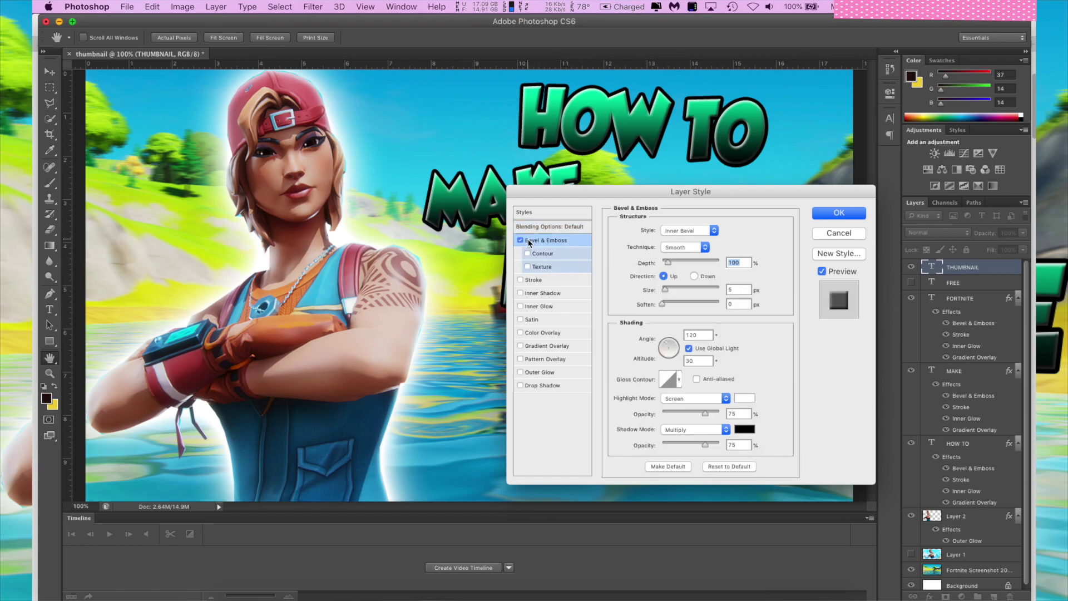
left_click(521, 306)
left_click(521, 281)
Add a Gradient Overlay with the saved black-to-green preset to THUMBNAIL, edit the Inner Glow color and apply the layer style.
left_click(522, 347)
left_click(681, 262)
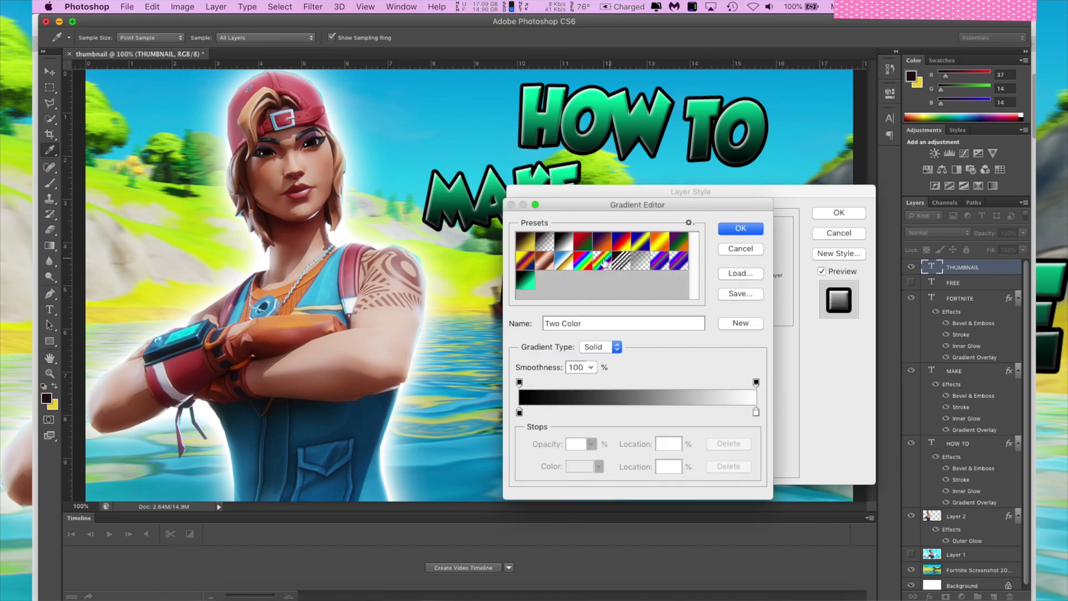
left_click(527, 281)
left_click(721, 232)
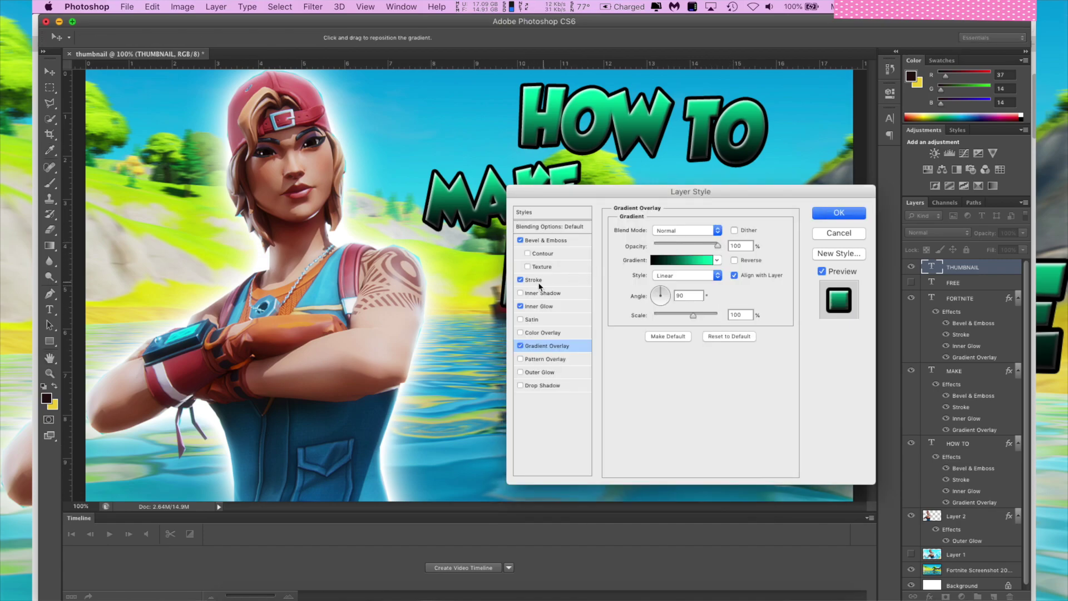
left_click(531, 307)
left_click(641, 275)
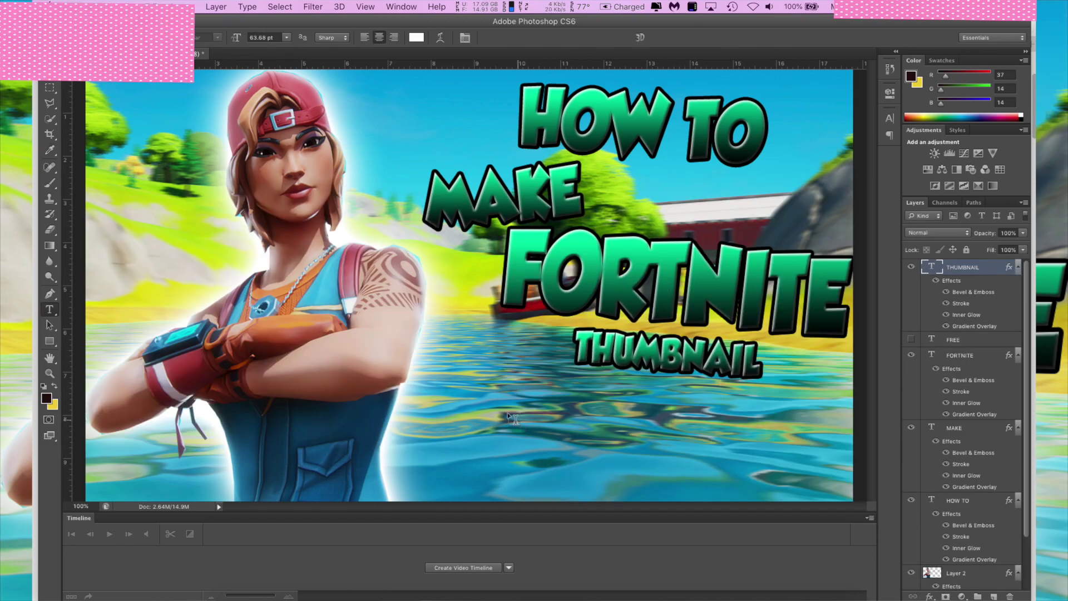
left_click(475, 428)
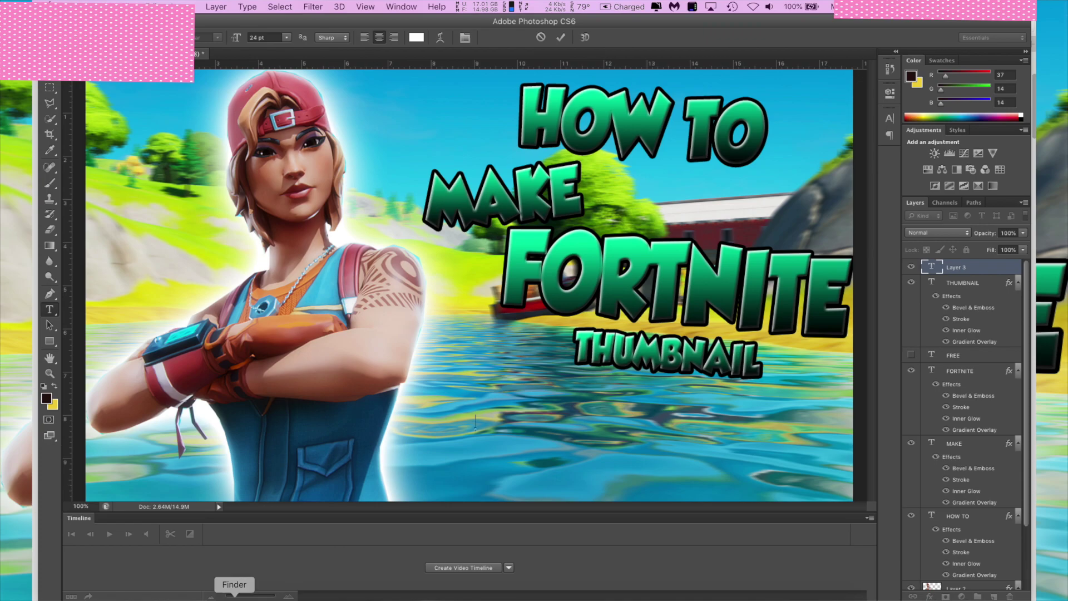
Switch to the Safari browser and search Google Images for "arrow png".
left_click(277, 587)
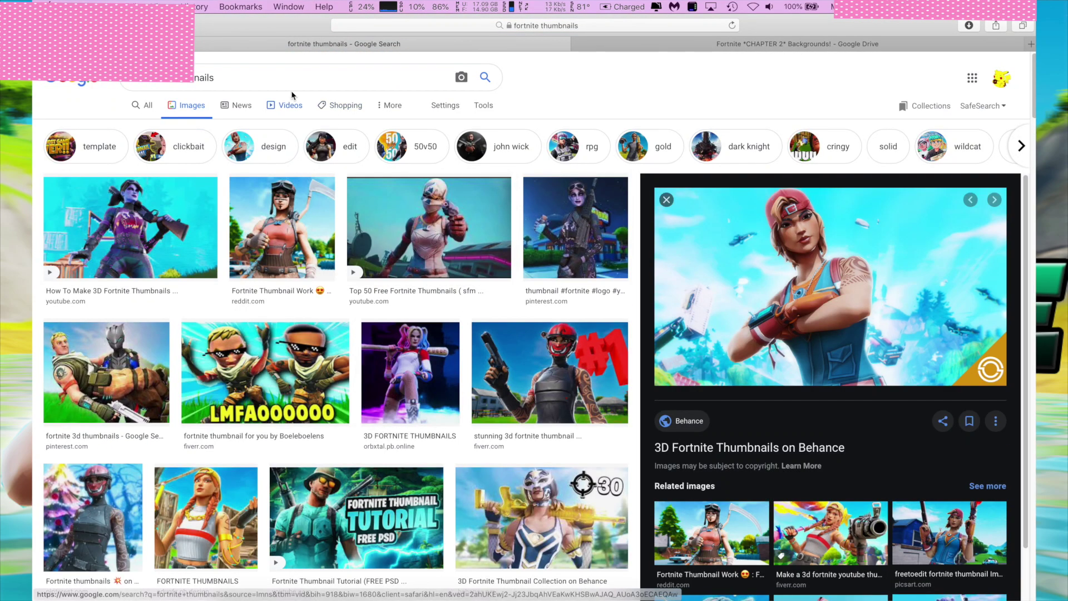
triple_click(155, 77)
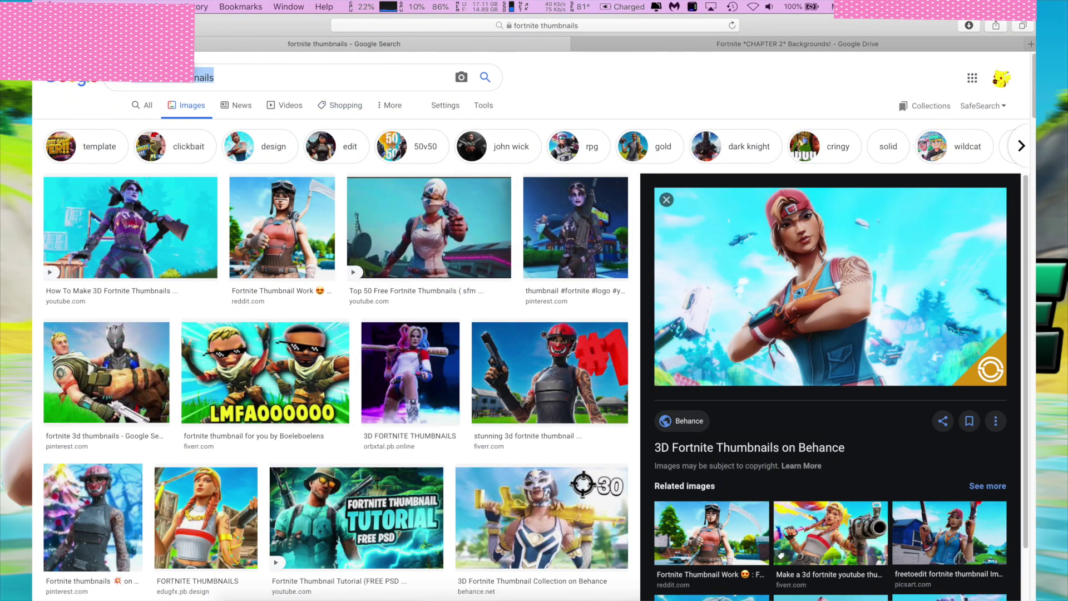
type("arrow png")
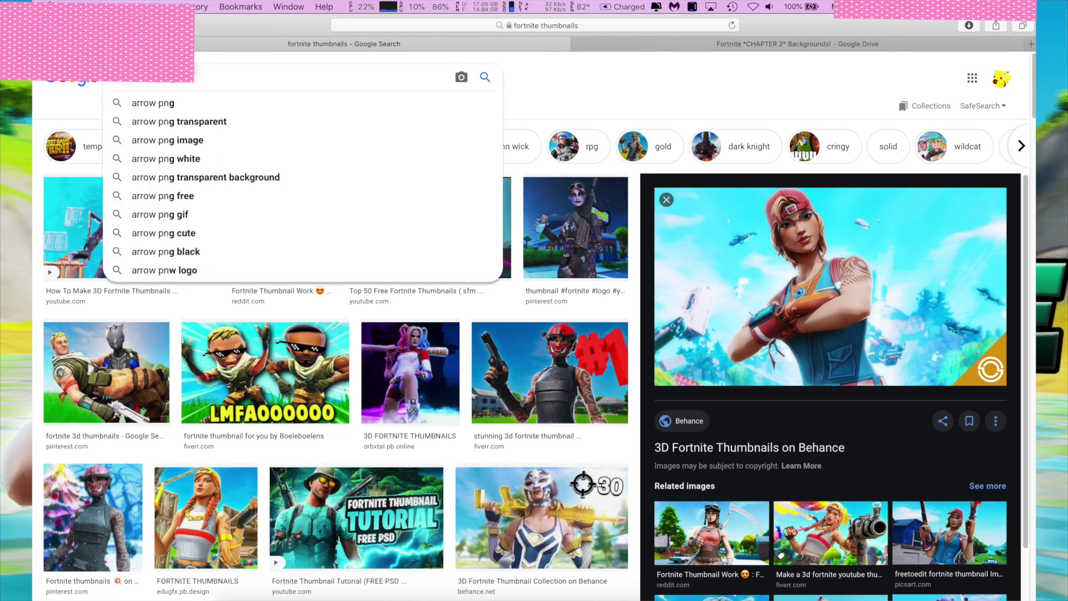
key("Return")
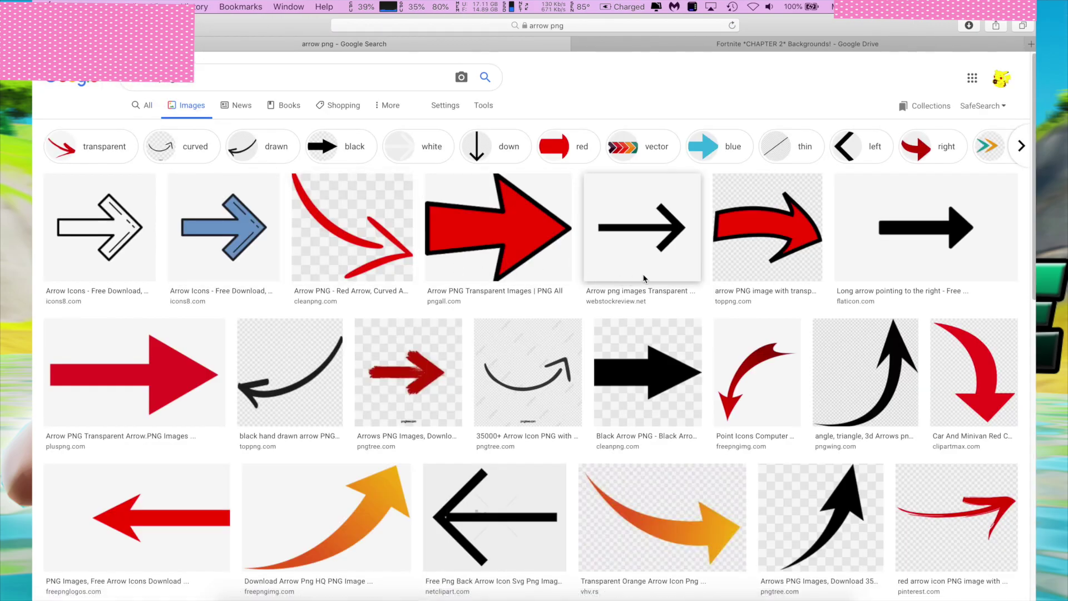
Open the curved orange arrow from freepngimg.com in the image results and copy the full preview image.
scroll(785, 293, "down", 8)
scroll(785, 293, "up", 3)
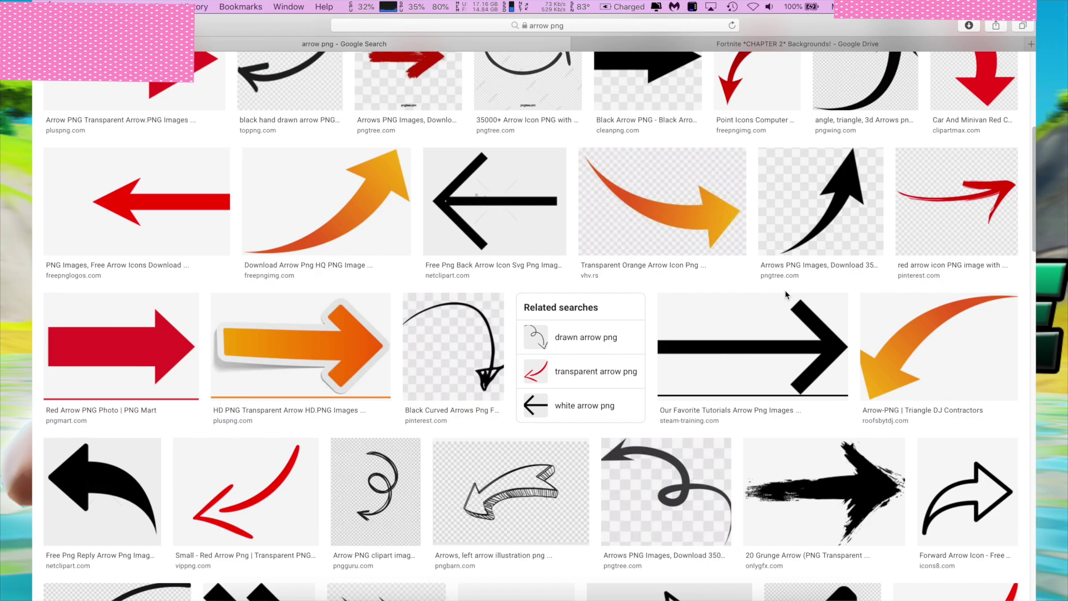
left_click(325, 203)
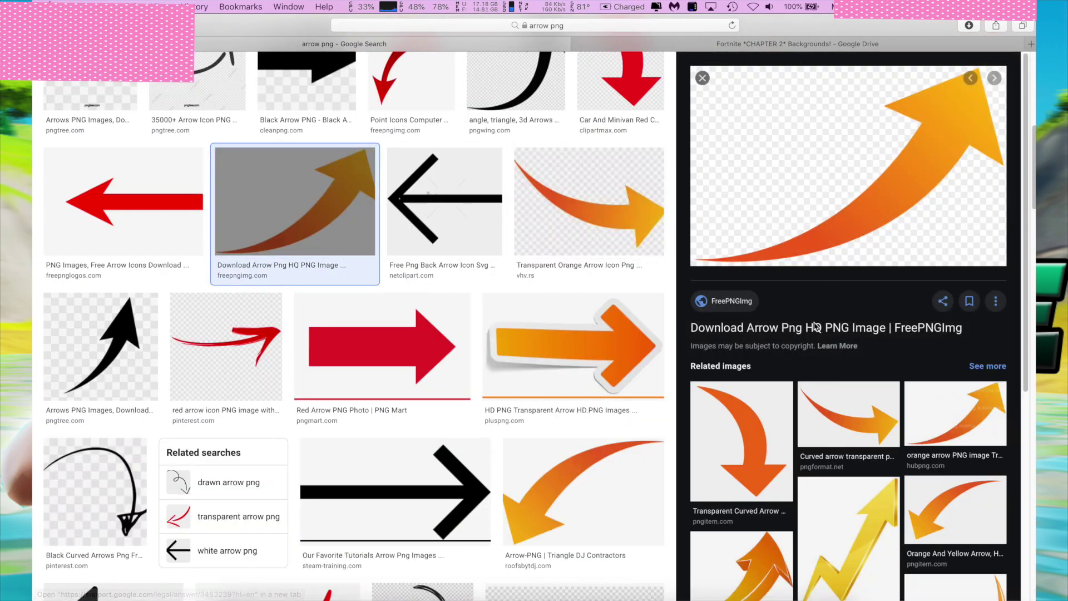
right_click(833, 138)
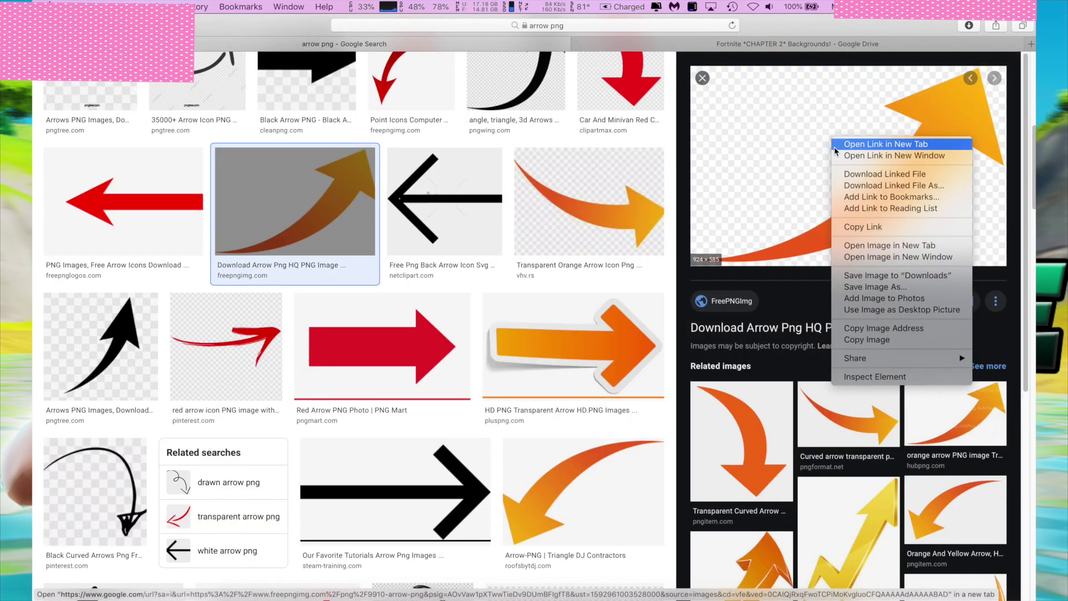
left_click(869, 339)
Return to Photoshop, place the orange arrow over the water and rotate it to sweep from the character's elbow to below THUMBNAIL.
left_click(762, 597)
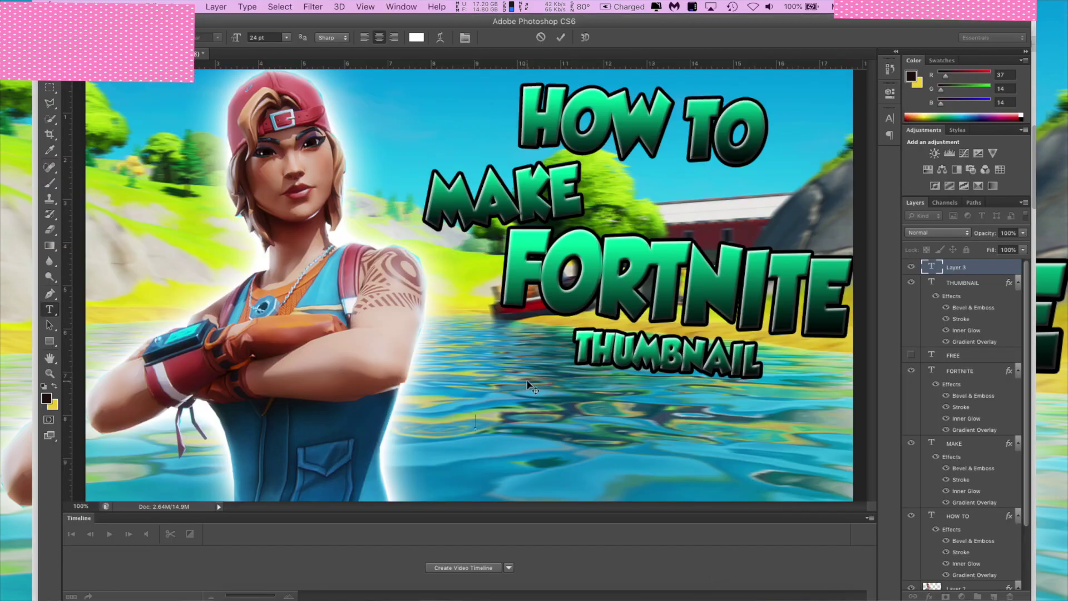
key("super+v")
key("Escape")
key("v")
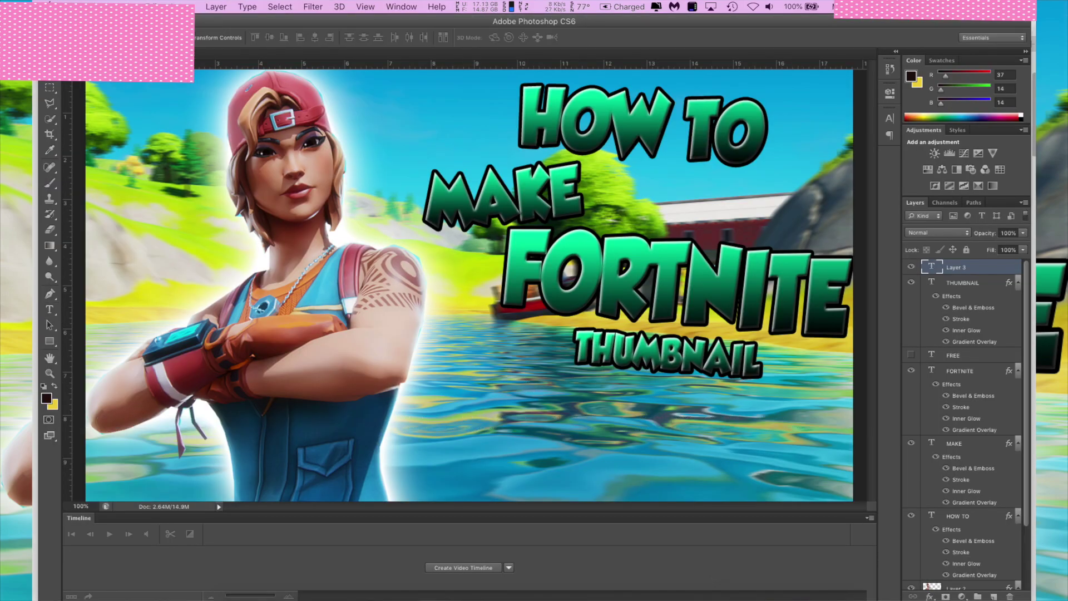
left_click_drag(376, 445, 482, 443)
left_click_drag(501, 320, 508, 415)
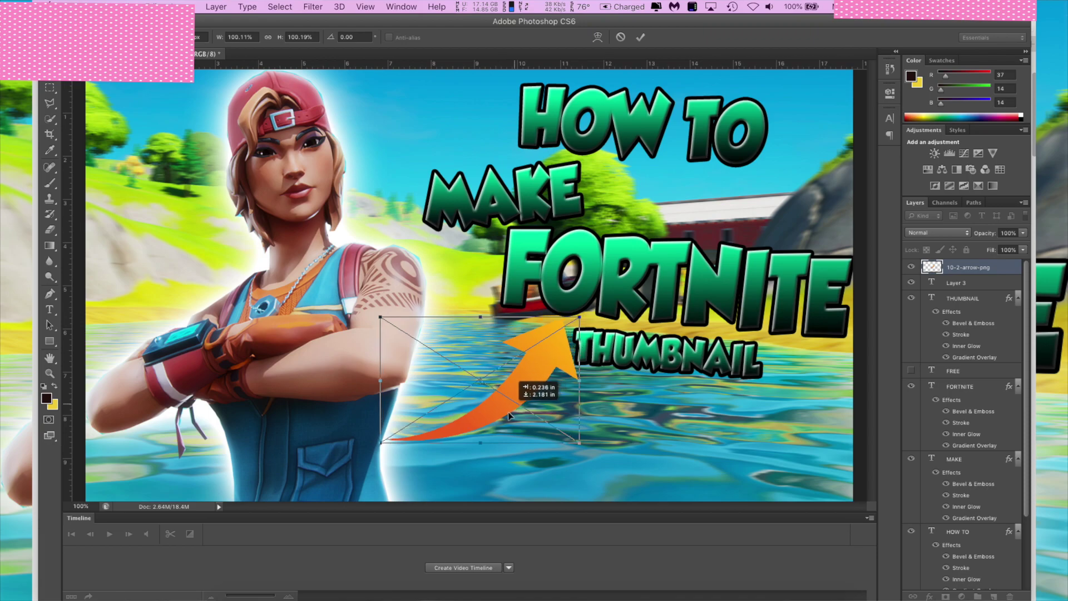
left_click_drag(590, 362, 545, 432)
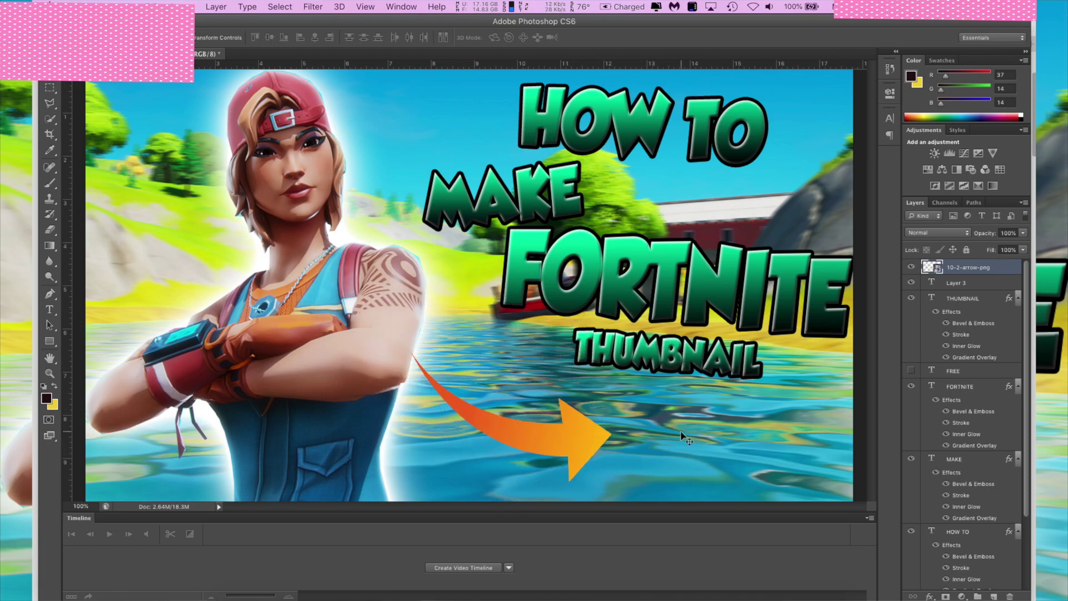
Switch back to the Safari browser and search Google for "photoshop logo png".
key("super+Tab")
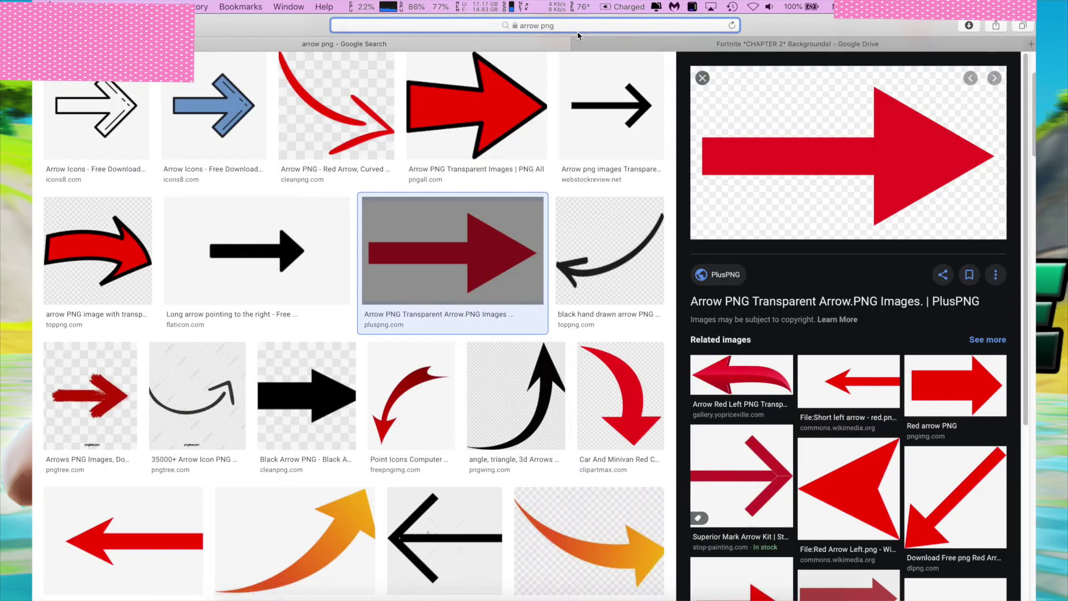
key("super+l")
type("photoshop logo png")
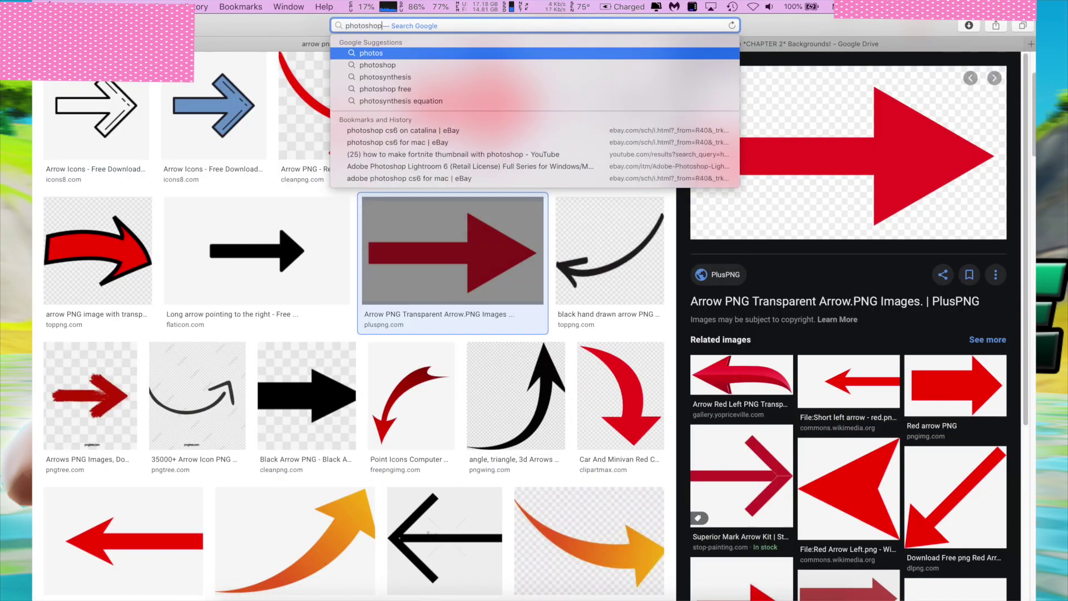
key("Return")
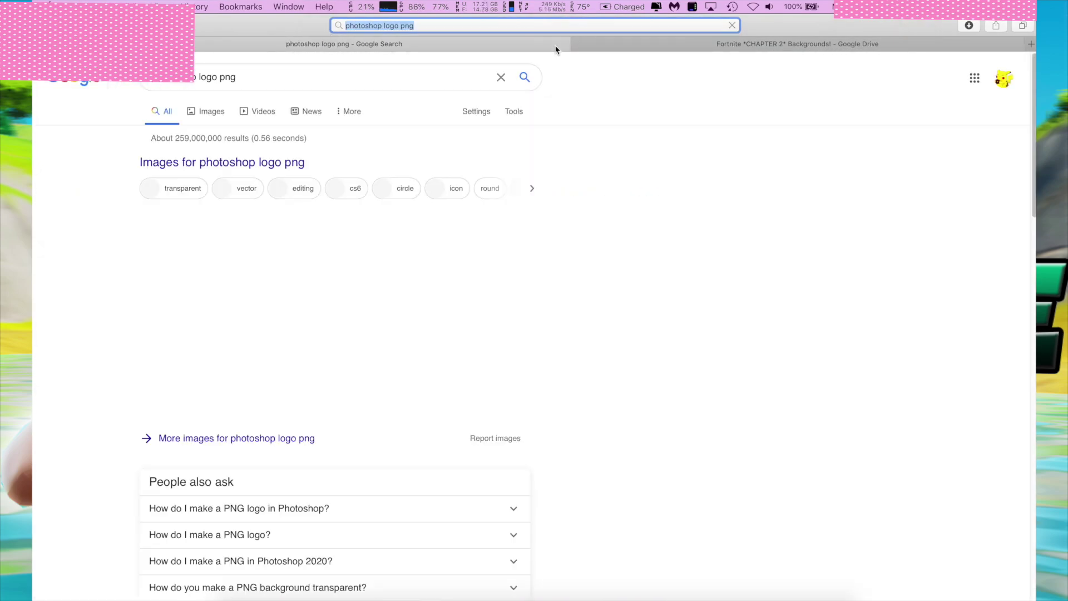
Show the image results for "photoshop logo png" and copy the full preview of the blue square Ps logo from pluspng.com.
left_click(204, 109)
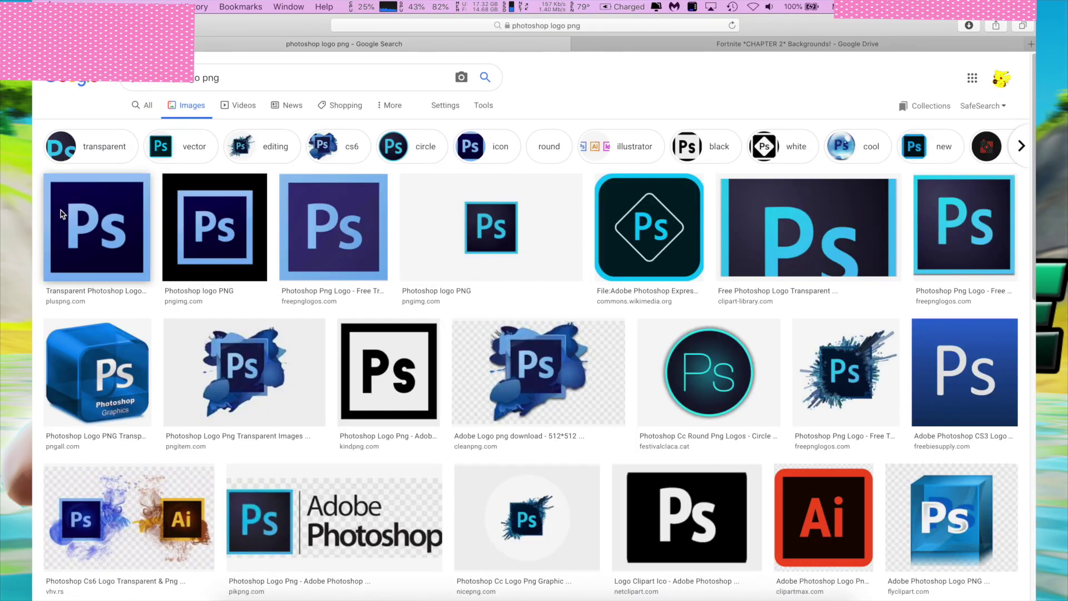
left_click(95, 233)
right_click(818, 334)
left_click(852, 514)
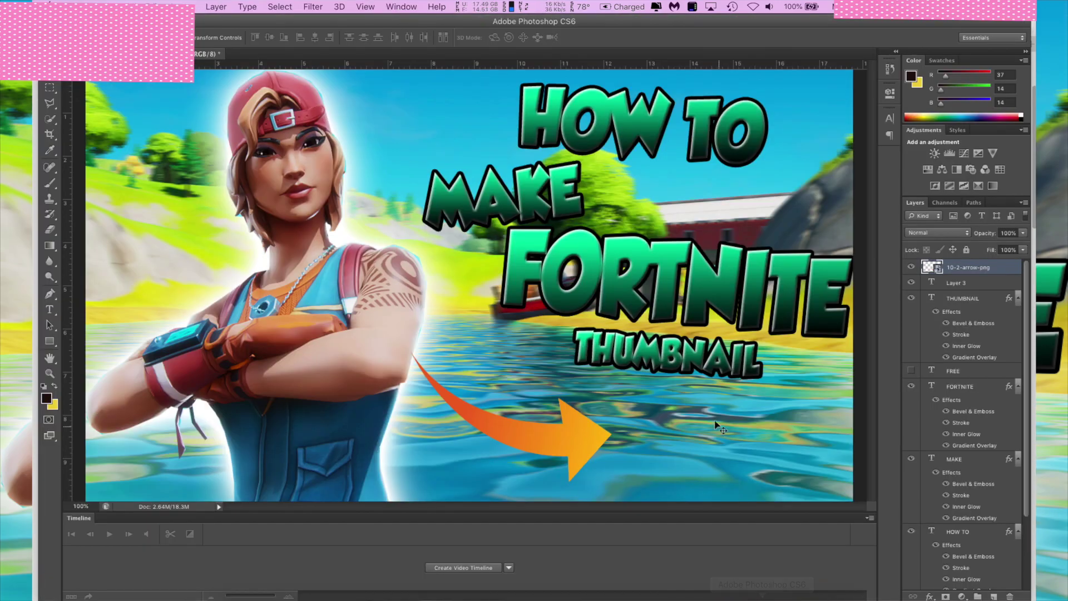
Paste the logo into the Photoshop thumbnail, scale it down beside the arrowhead and tilt it slightly clockwise over the water.
key("super+v")
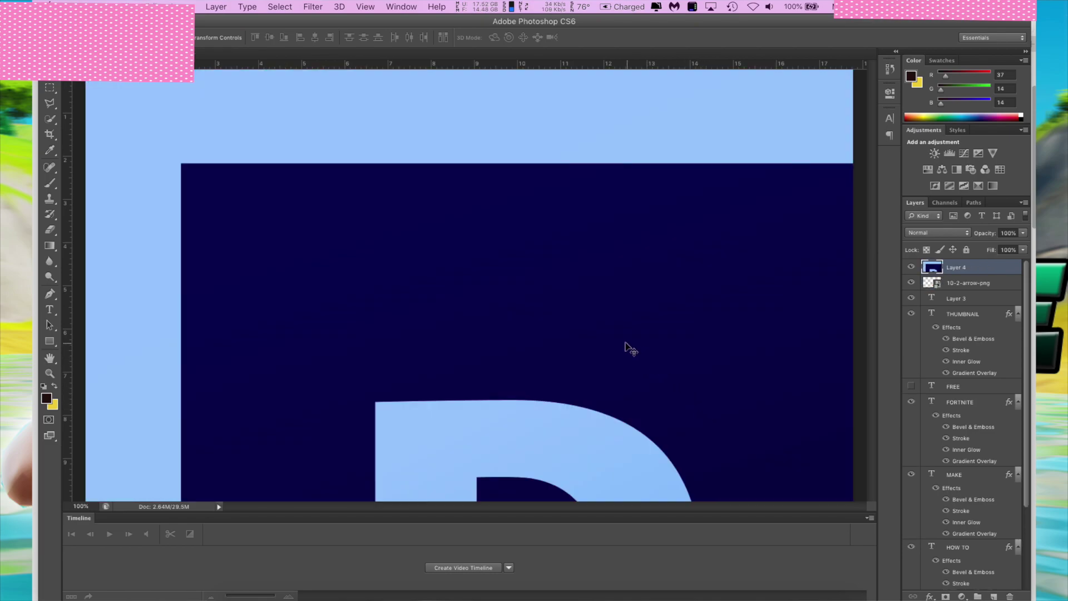
key("super+t")
left_click_drag(168, 157, 565, 201)
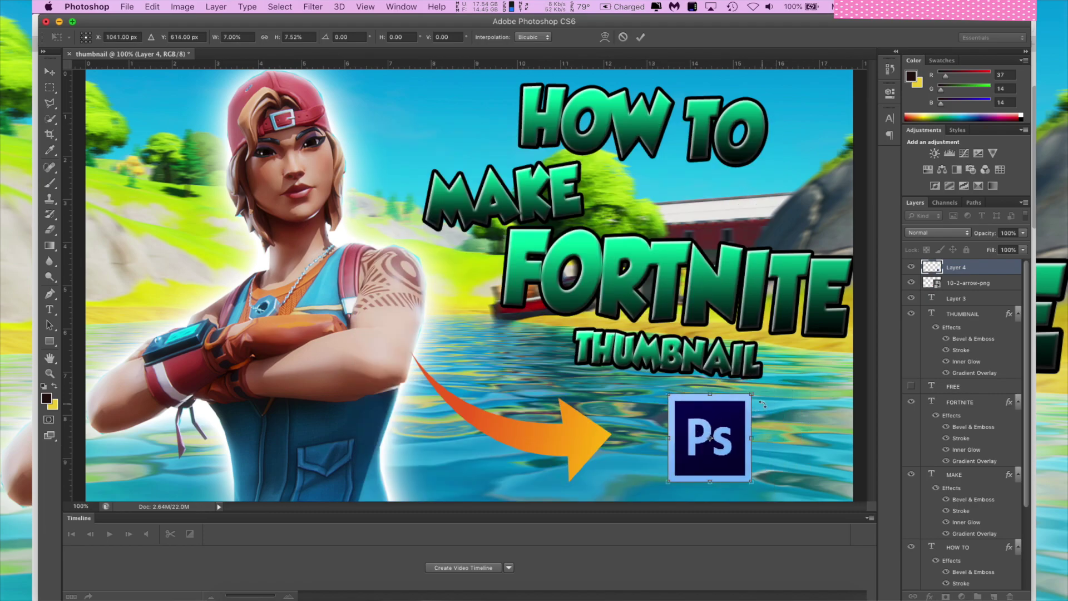
left_click_drag(753, 391, 839, 393)
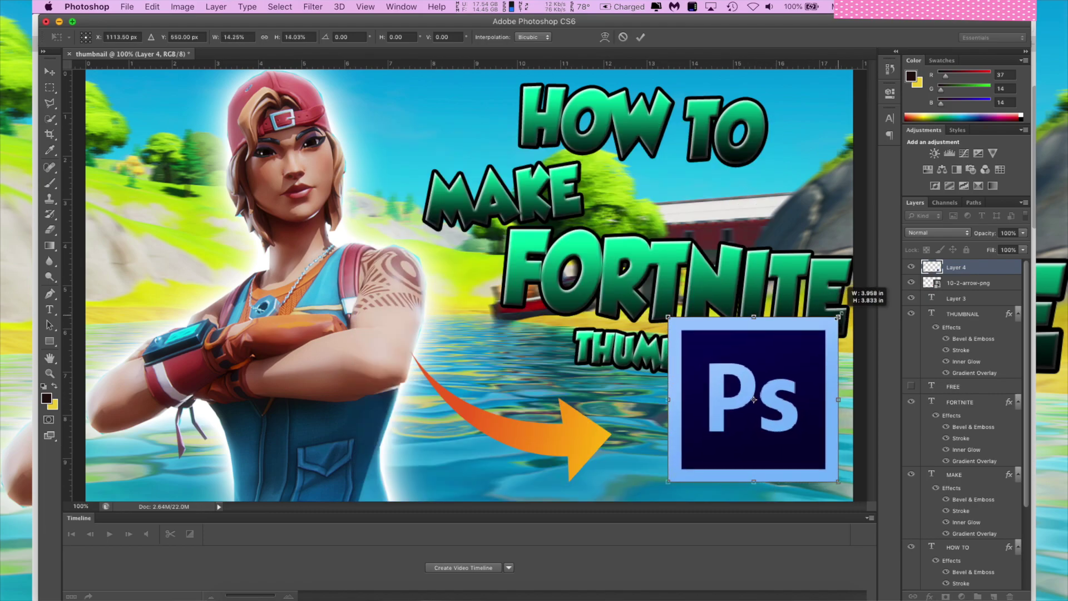
left_click_drag(786, 473, 737, 410)
left_click_drag(811, 310, 815, 315)
left_click_drag(724, 395, 745, 399)
key("Return")
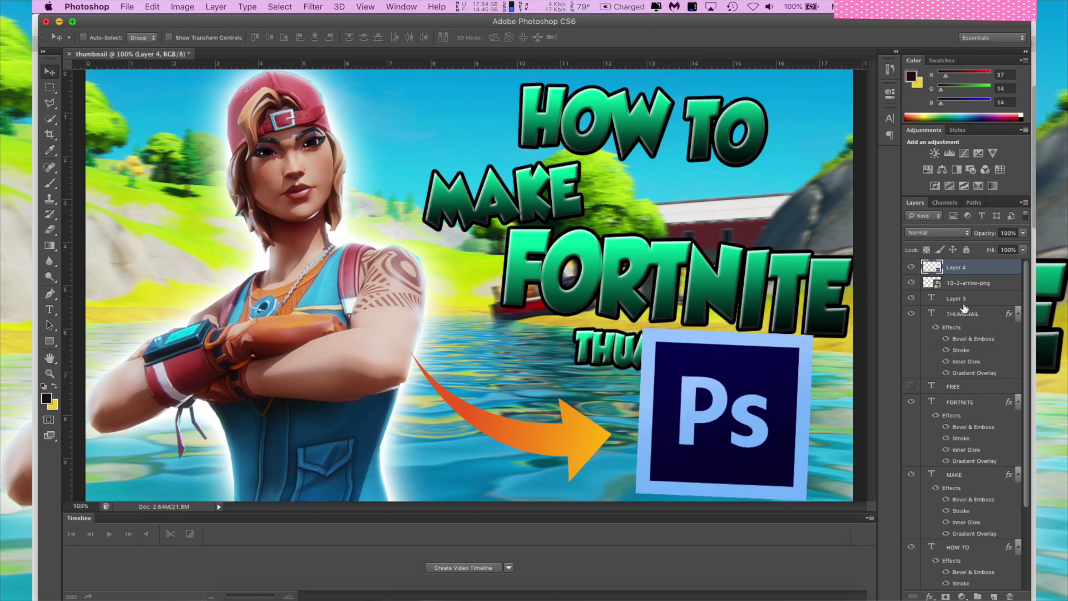
Reorder the Photoshop logo layer directly beneath the FORTNITE text layer and reduce its height to 96.89%.
left_click_drag(968, 268, 965, 477)
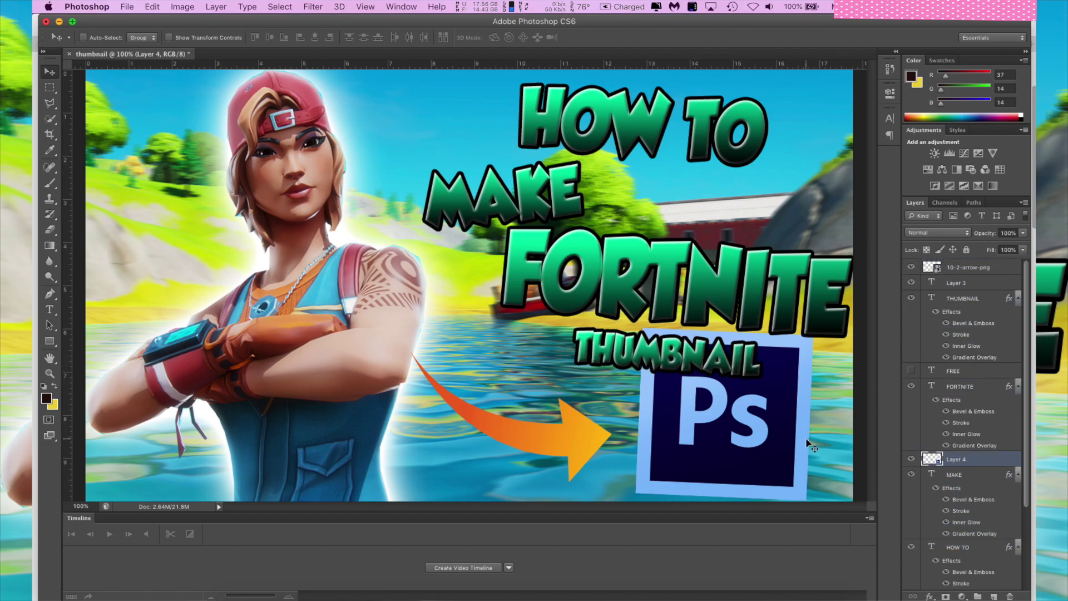
key("super+t")
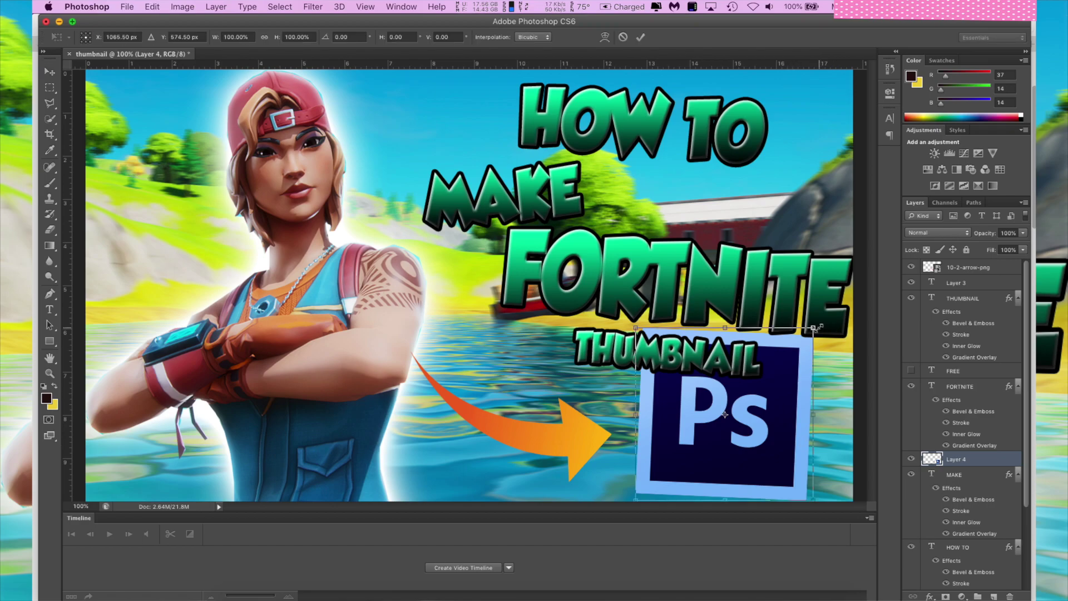
left_click_drag(818, 327, 818, 331)
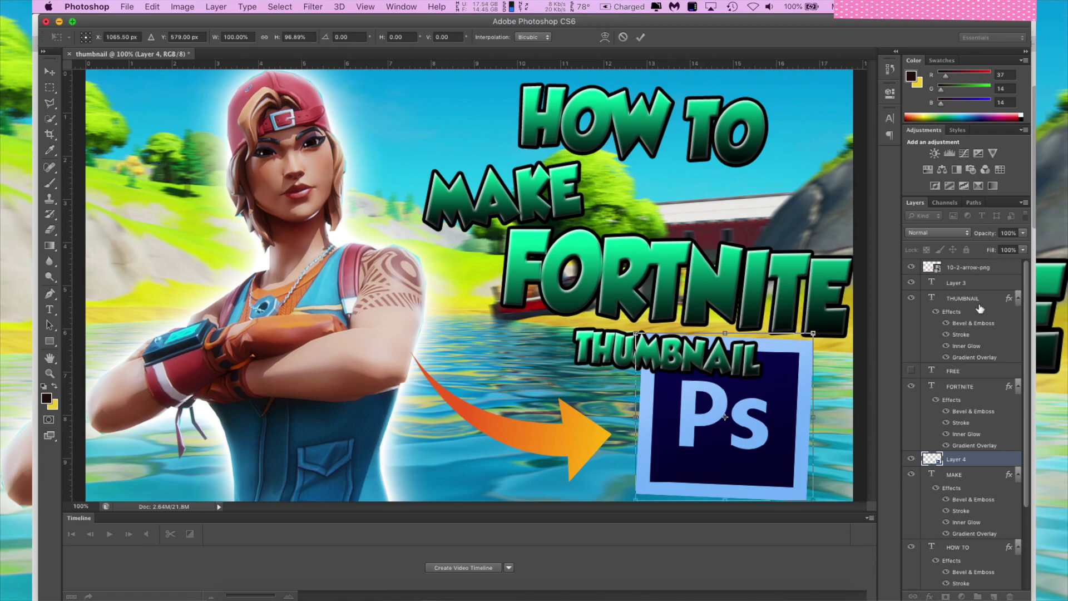
key("Return")
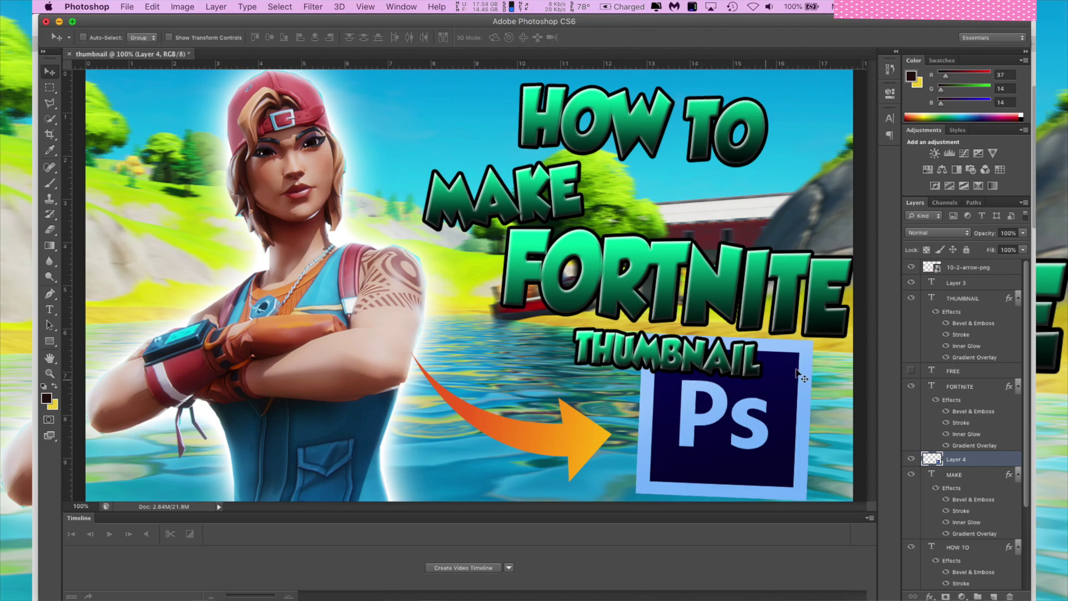
Move the THUMBNAIL text left of the Photoshop logo, beneath the start of FORTNITE.
left_click(951, 300)
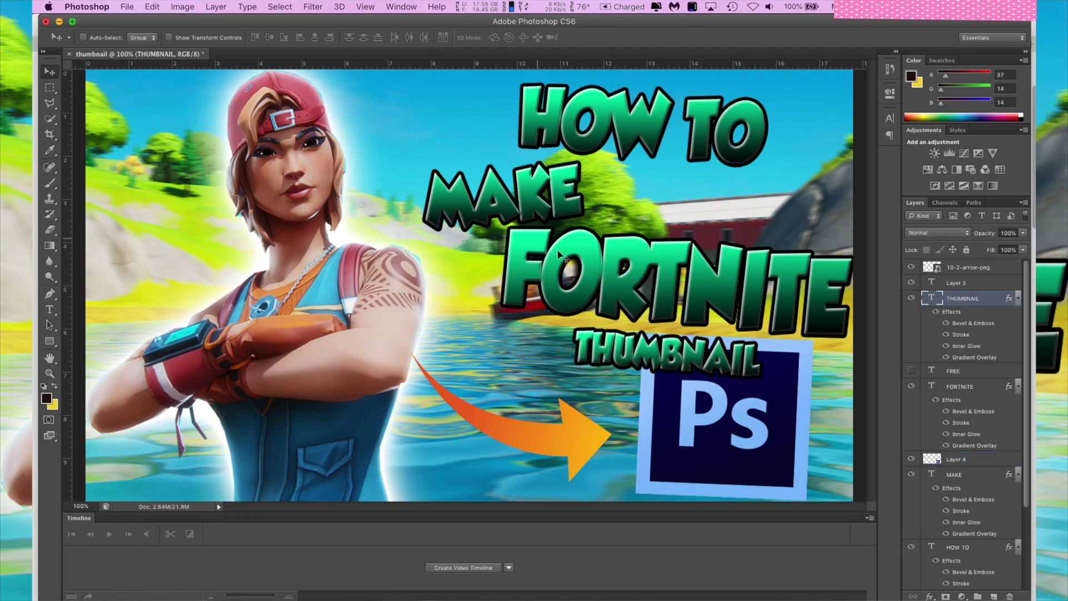
left_click_drag(663, 351, 529, 340)
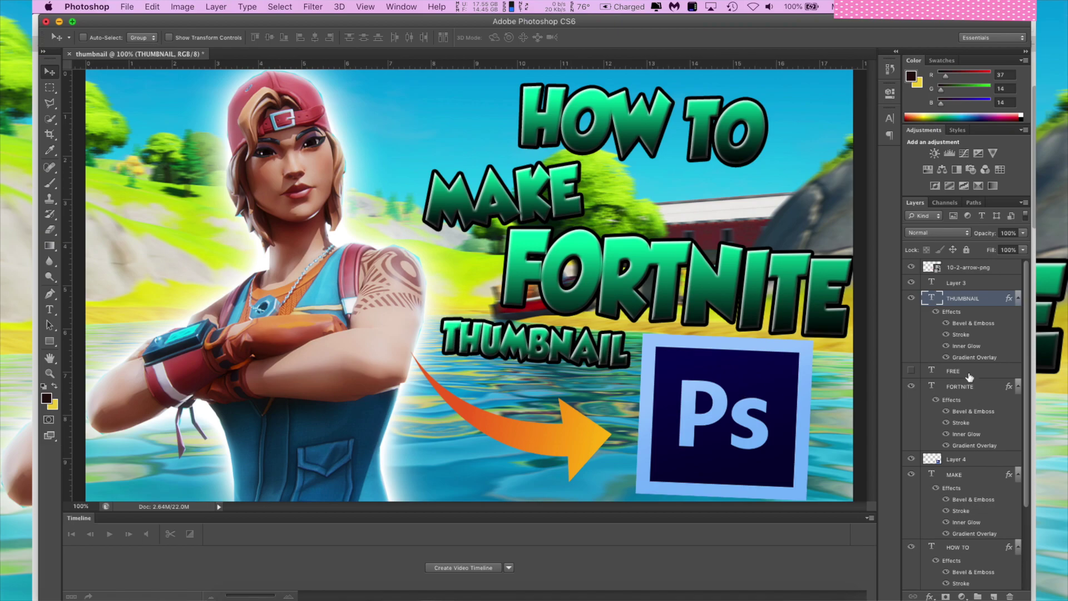
Add a white (ffffff) Outer Glow to the Photoshop logo layer and increase the glow's size well above the default.
left_click(956, 460)
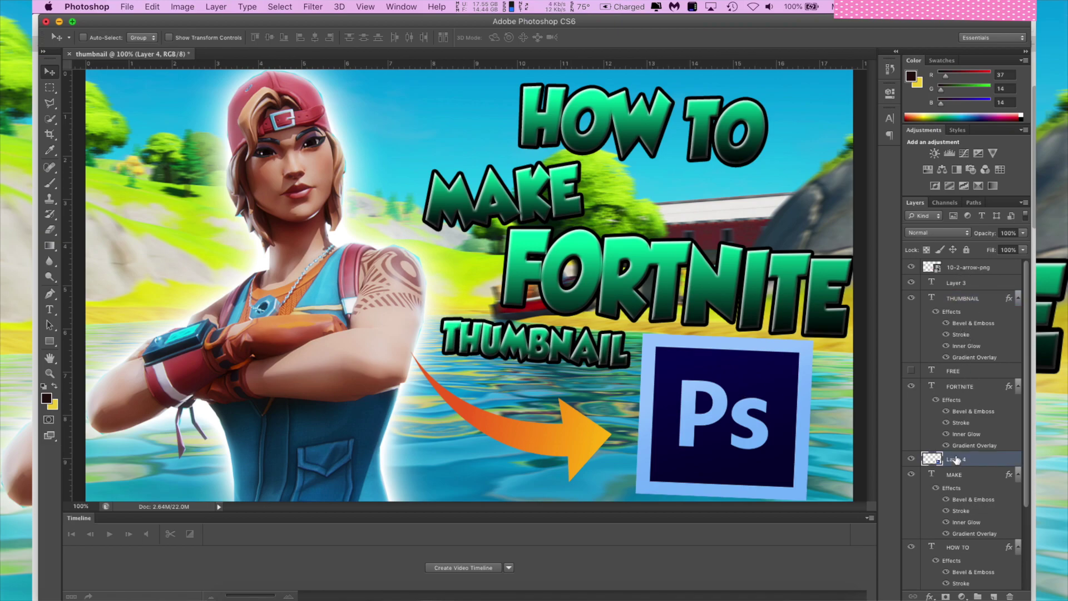
left_click(930, 596)
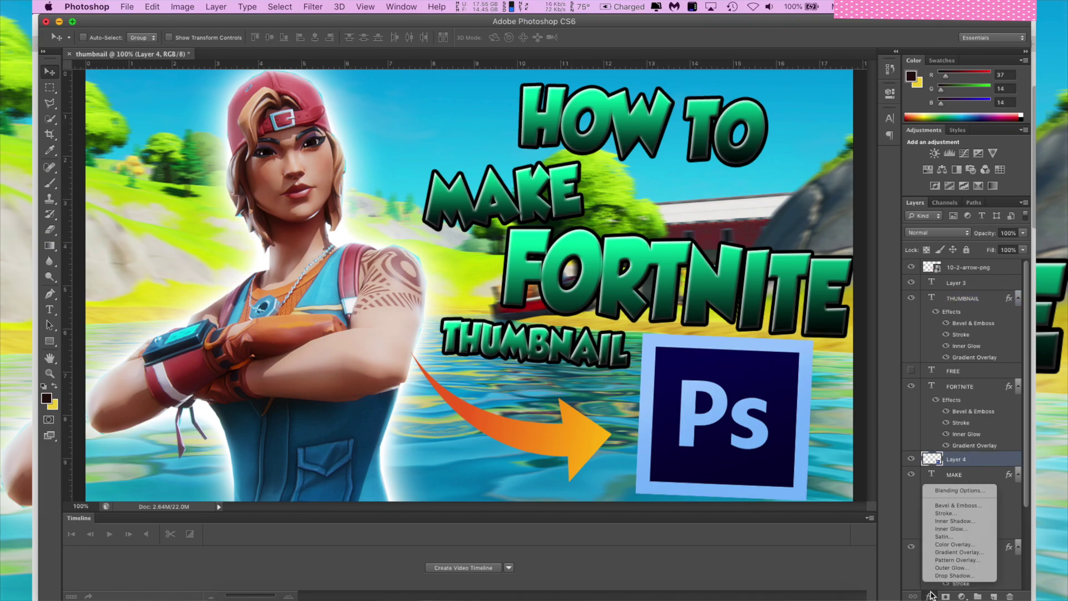
left_click(953, 491)
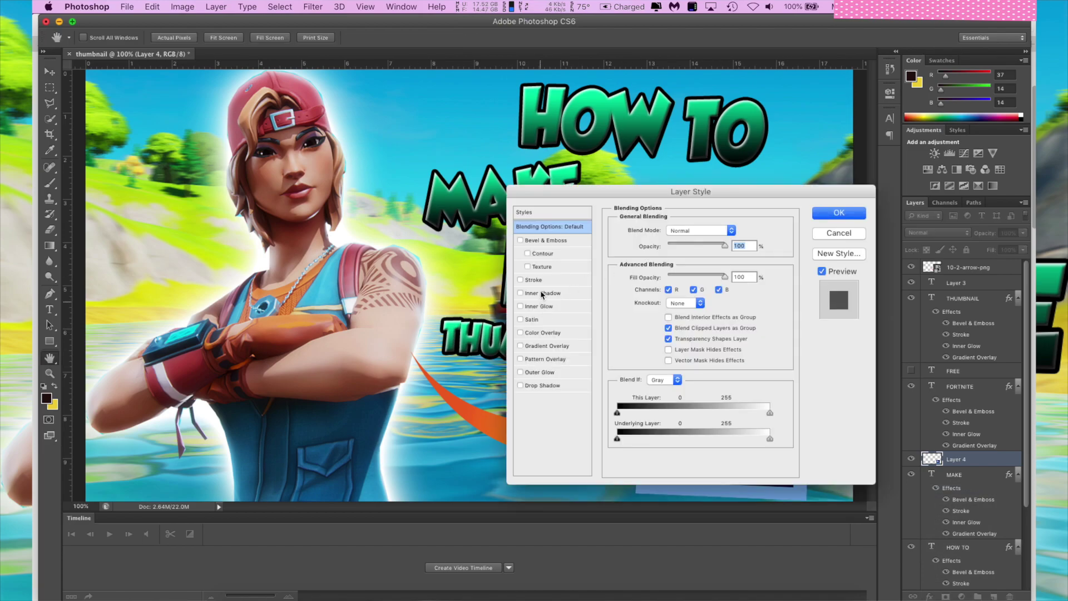
left_click(539, 369)
left_click(640, 275)
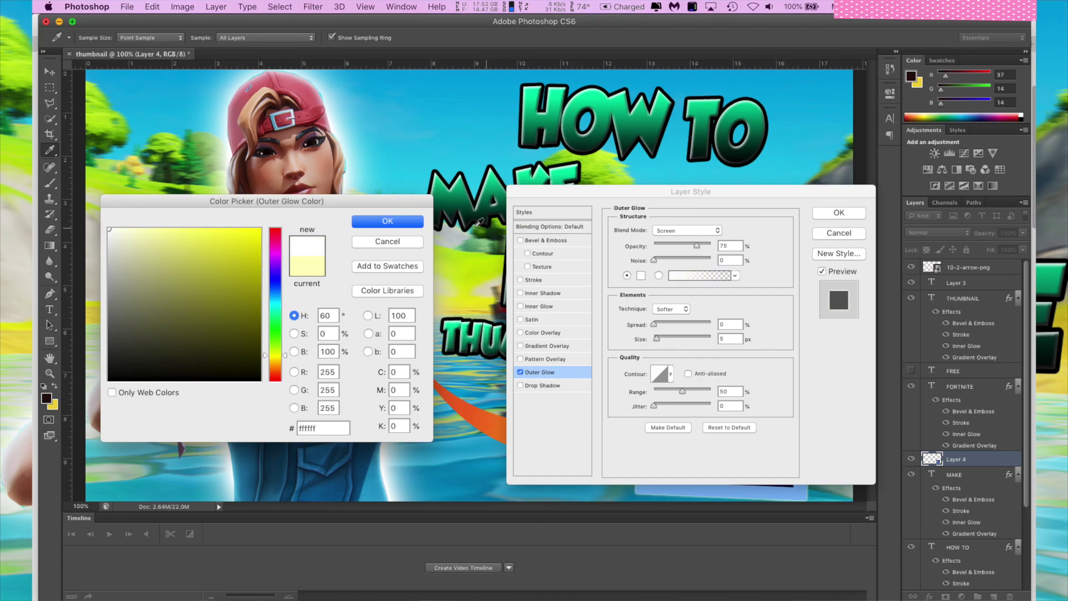
left_click(401, 222)
left_click_drag(605, 195, 294, 179)
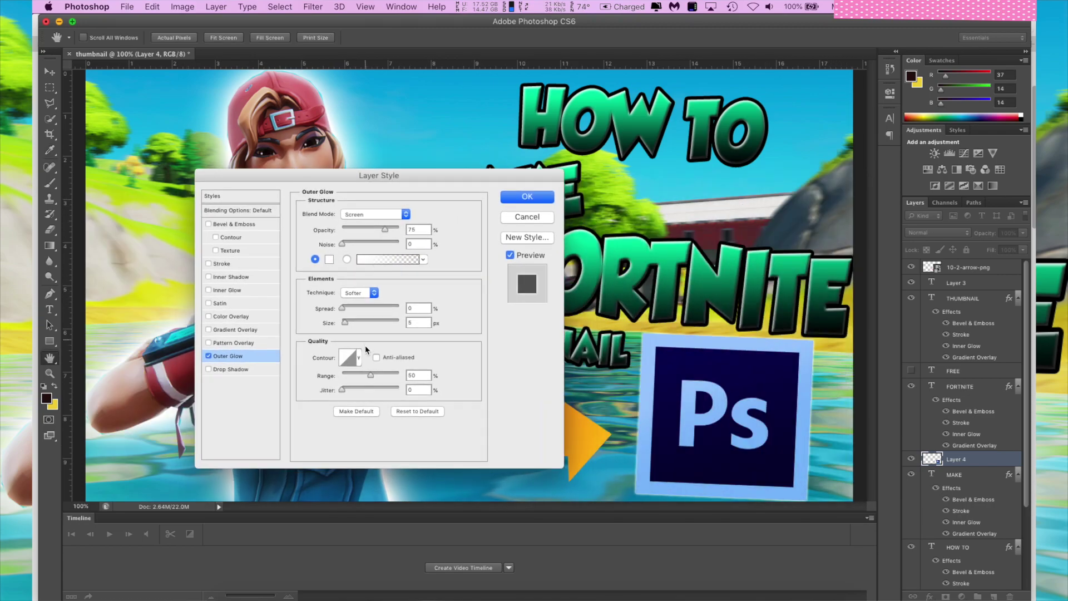
left_click_drag(355, 322, 378, 326)
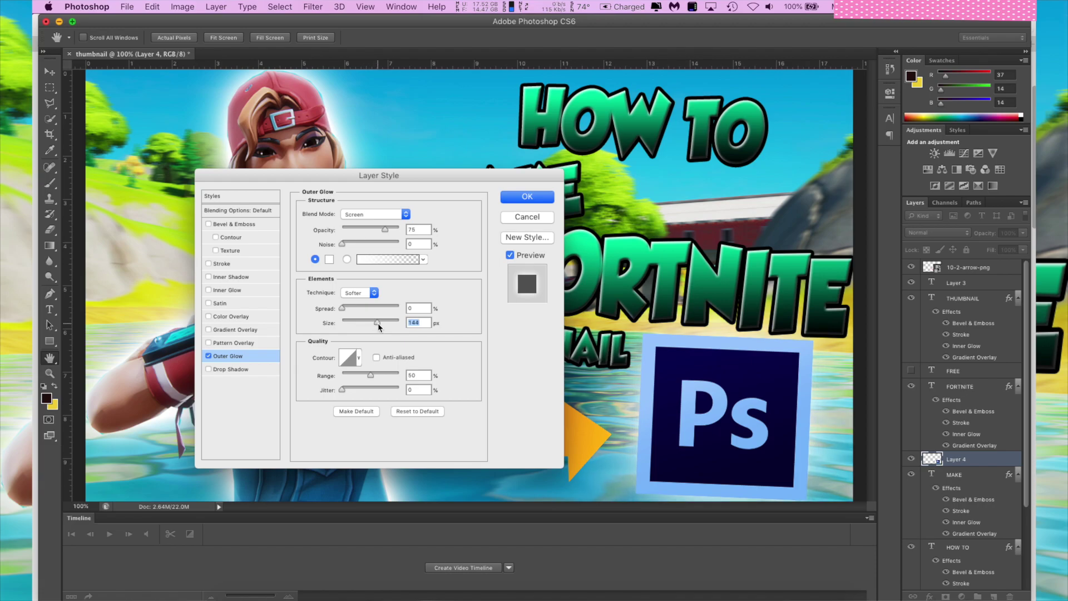
left_click(526, 198)
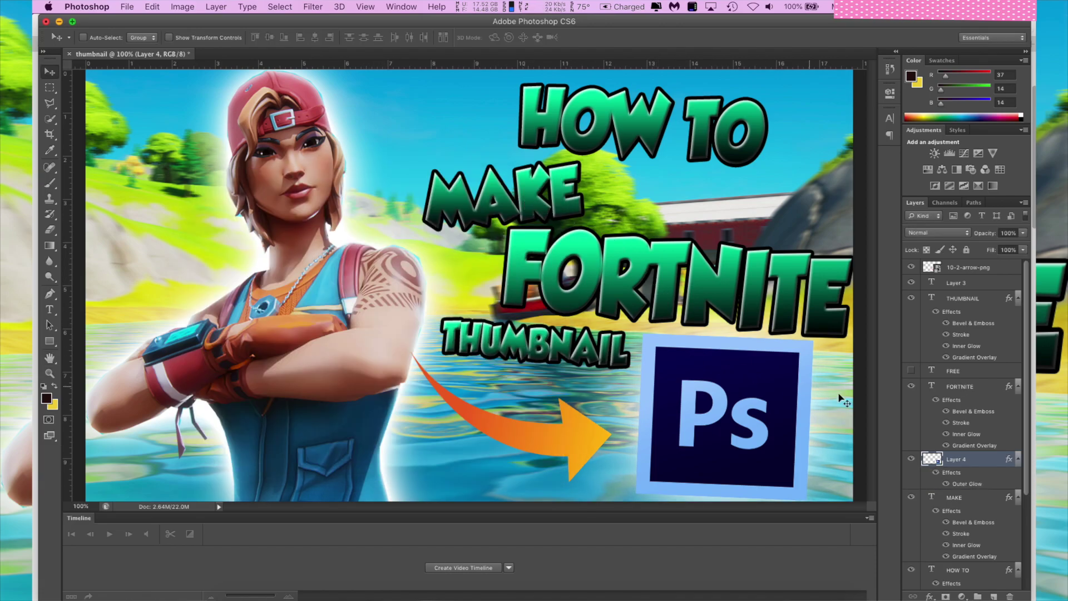
Rasterize the 10-2-arrow-png smart object layer.
scroll(965, 309, "down", 5)
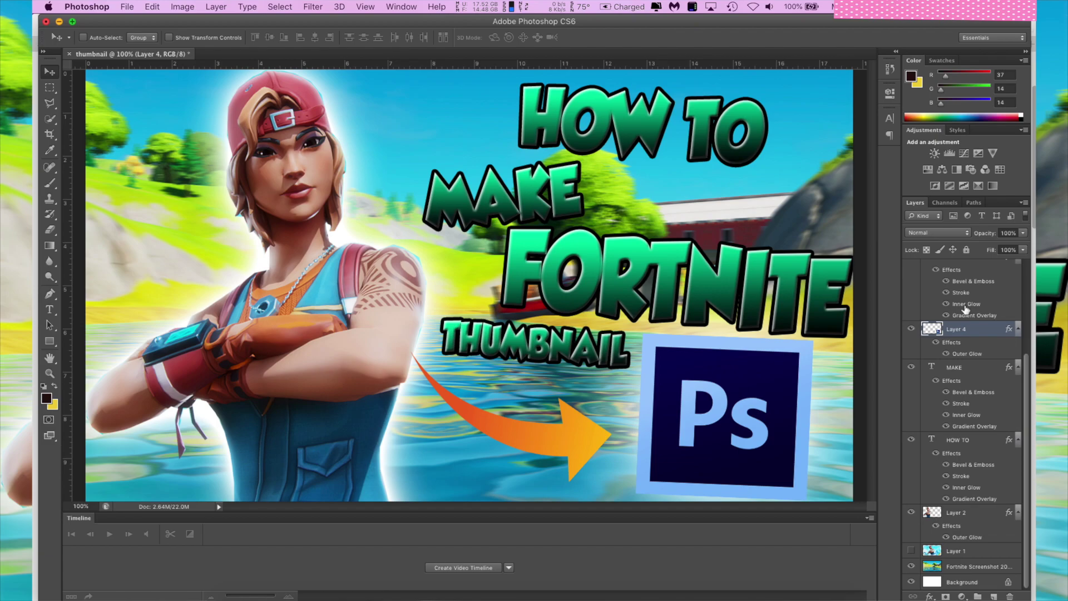
scroll(974, 373, "up", 5)
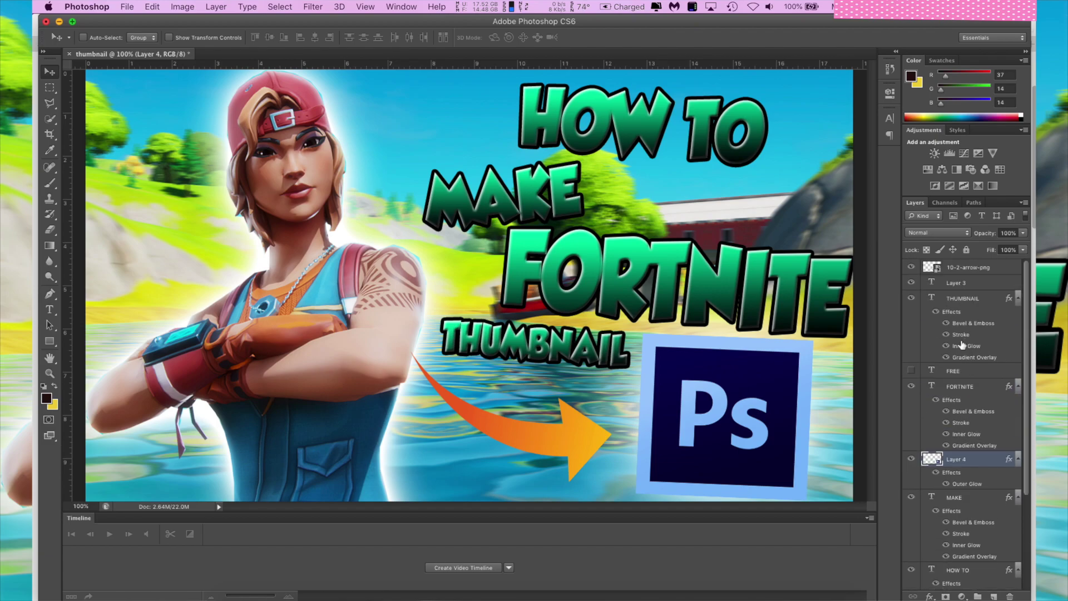
left_click(965, 270)
right_click(967, 269)
left_click(858, 298)
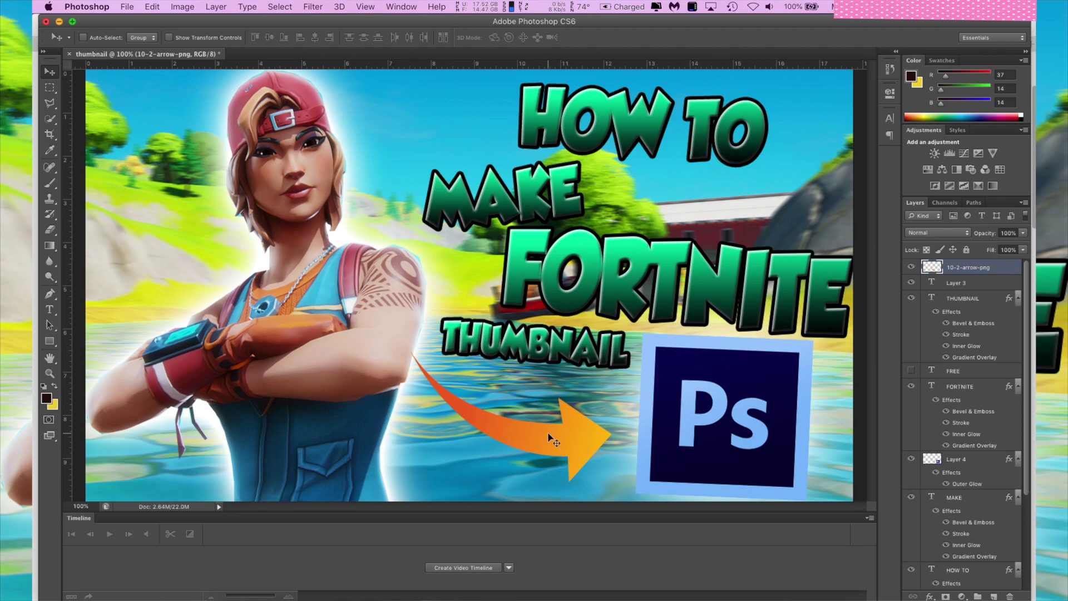
Enlarge the orange arrow and position it so its tail overlaps the character's elbow and its head points at the logo.
key("super+t")
left_click_drag(565, 418, 558, 410)
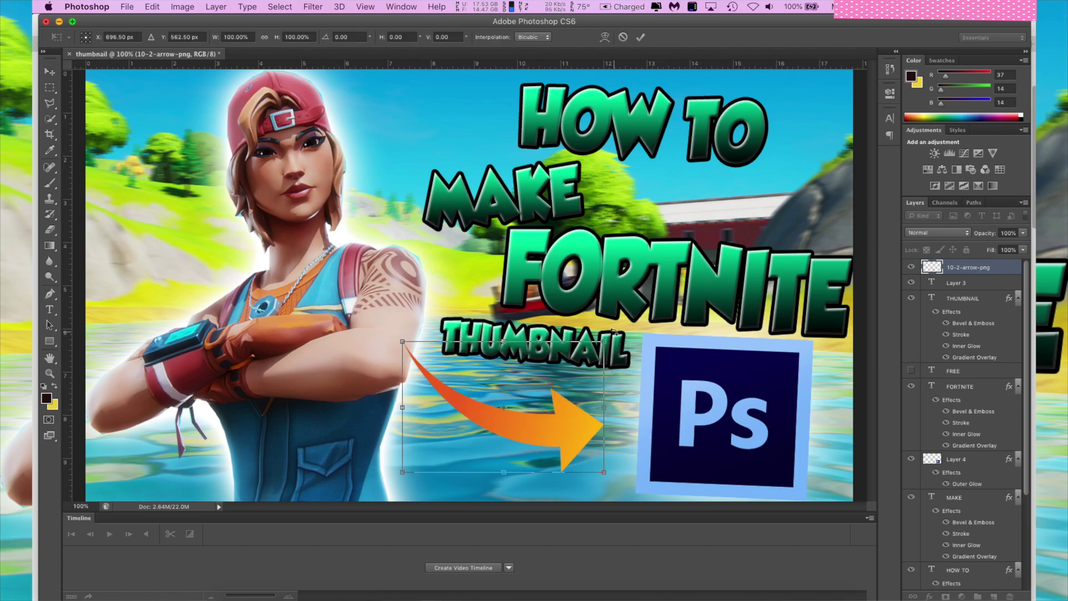
left_click_drag(613, 332, 655, 315)
left_click_drag(570, 419, 527, 416)
key("Return")
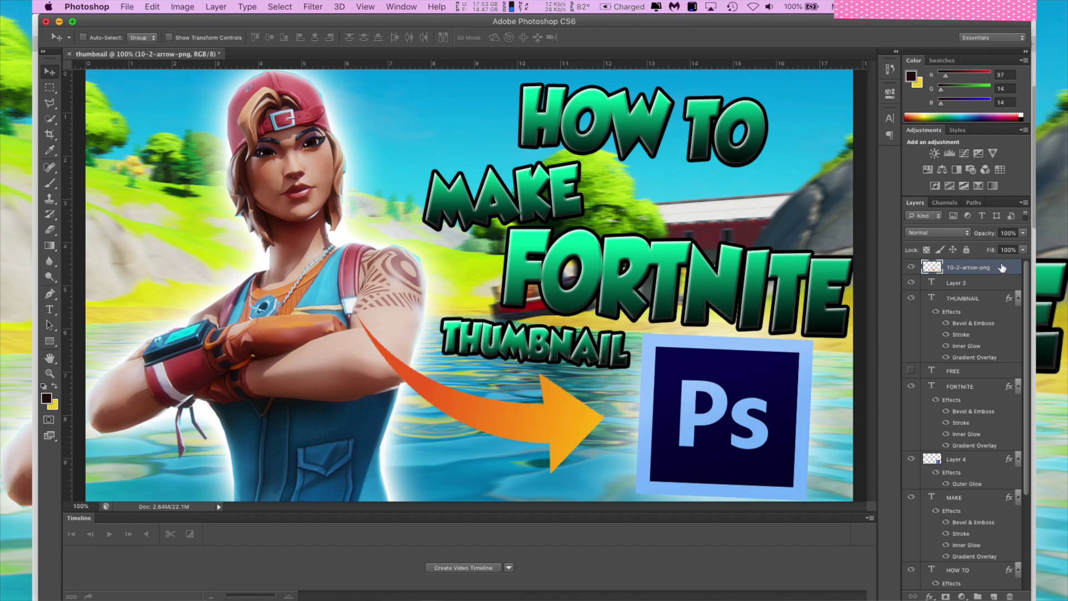
Reorder the arrow layer beneath Layer 1 so the arrow's tail sits behind the character, keeping its size unchanged.
left_click_drag(968, 267, 968, 578)
scroll(974, 318, "up", 2)
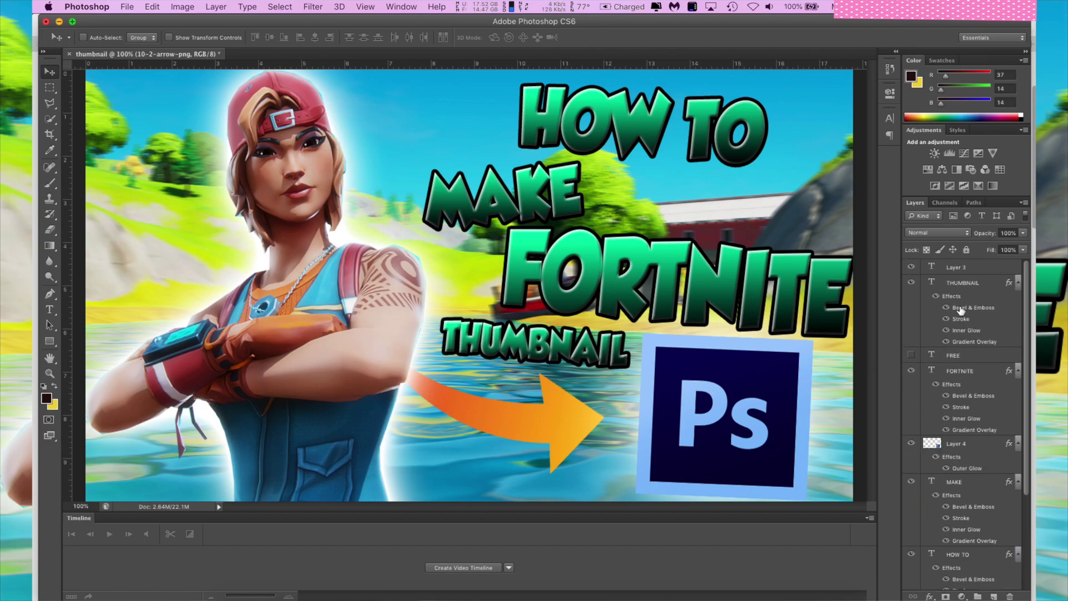
scroll(983, 305, "down", 2)
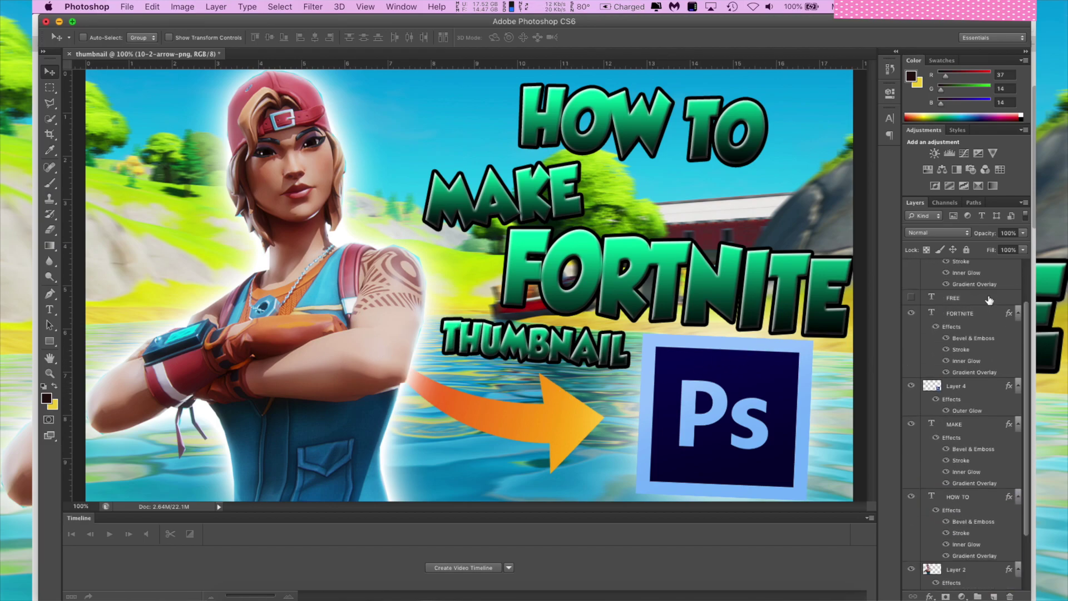
key("super+t")
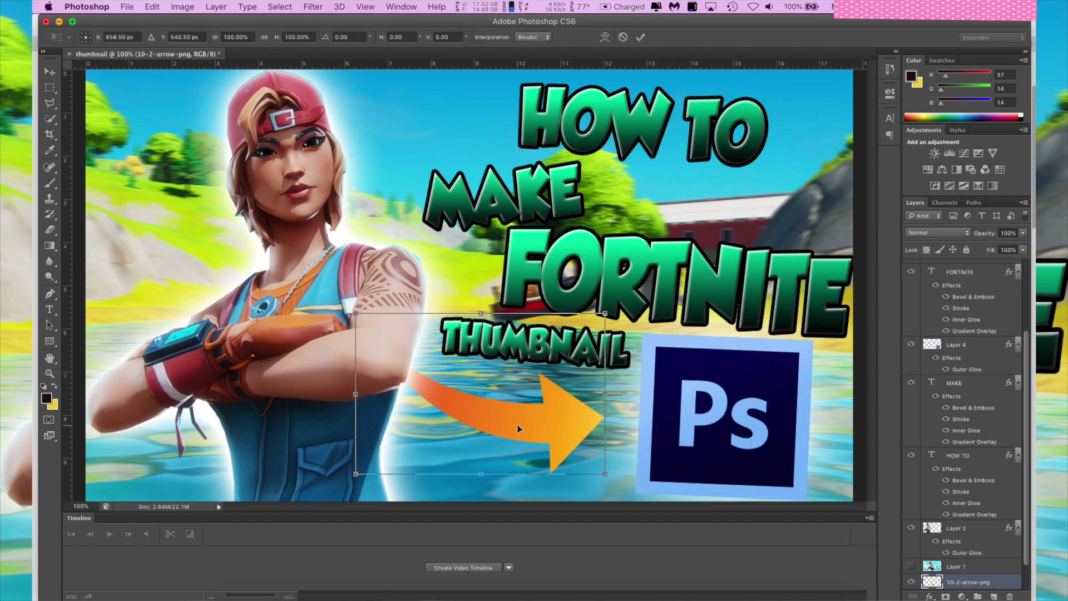
key("Return")
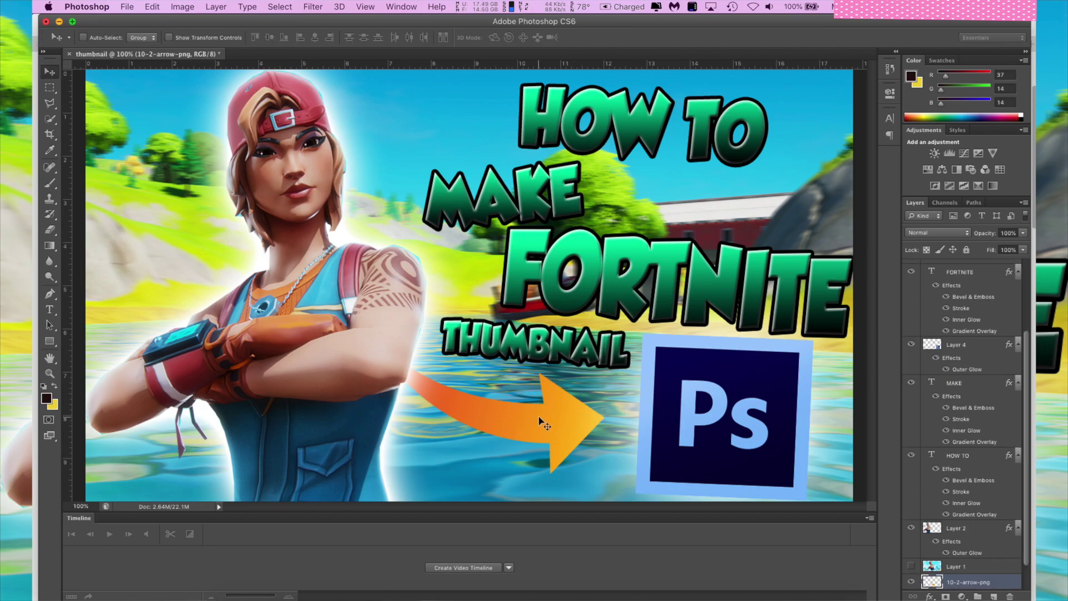
Recolour the orange arrow to bright yellow with Levels by adjusting the output levels of the individual colour channels.
left_click(182, 8)
mouse_move(266, 51)
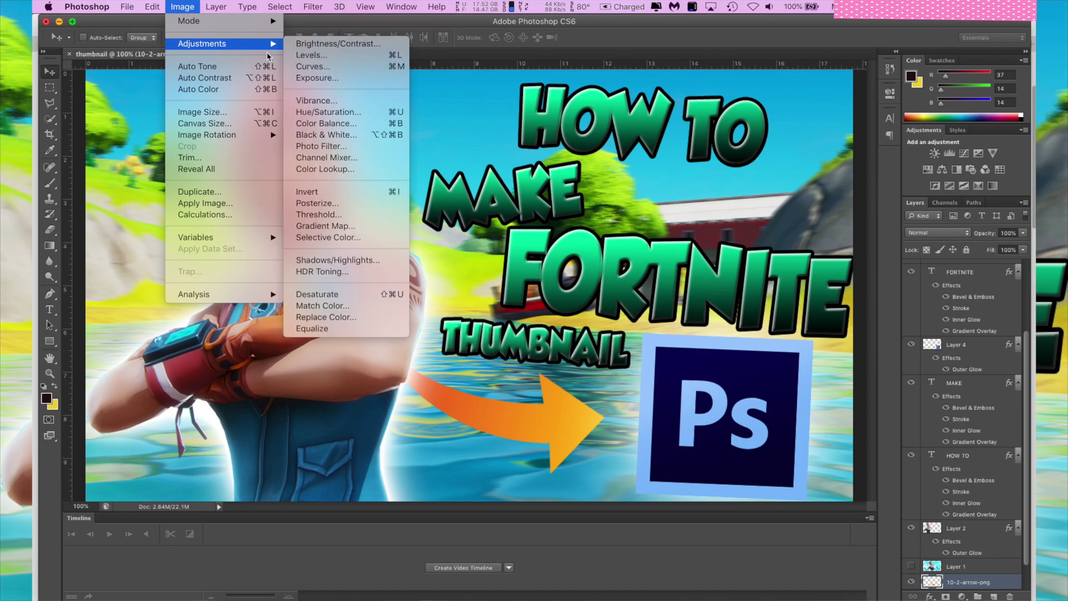
left_click(338, 56)
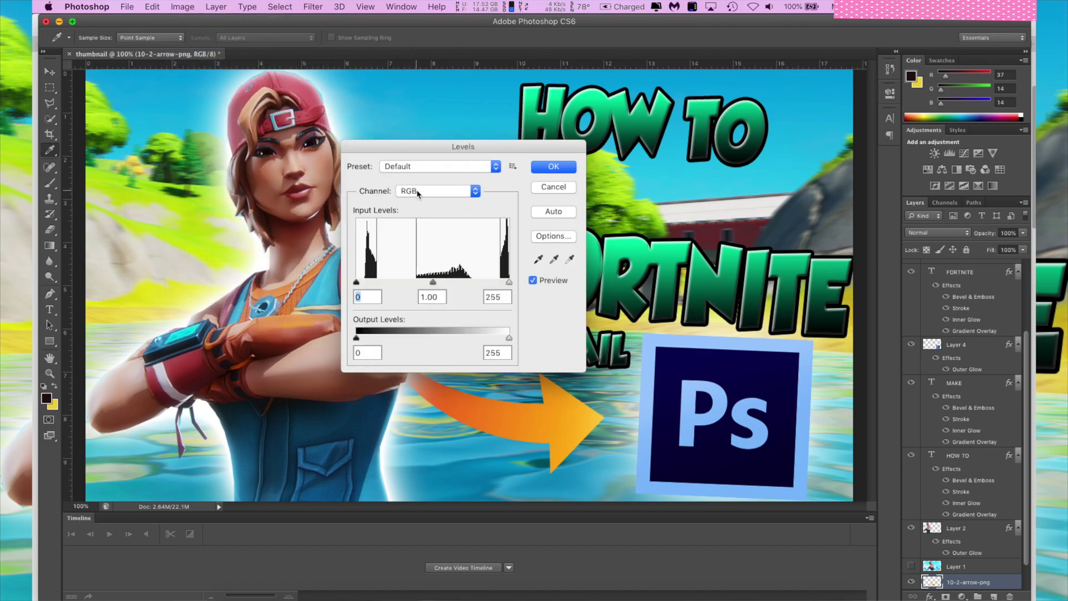
left_click(450, 193)
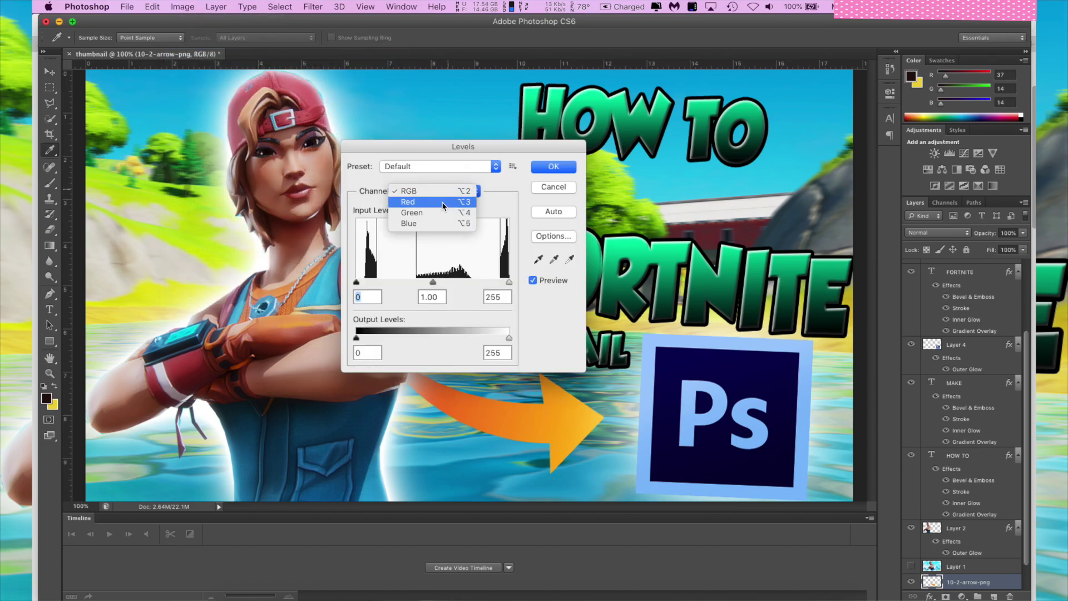
left_click(439, 202)
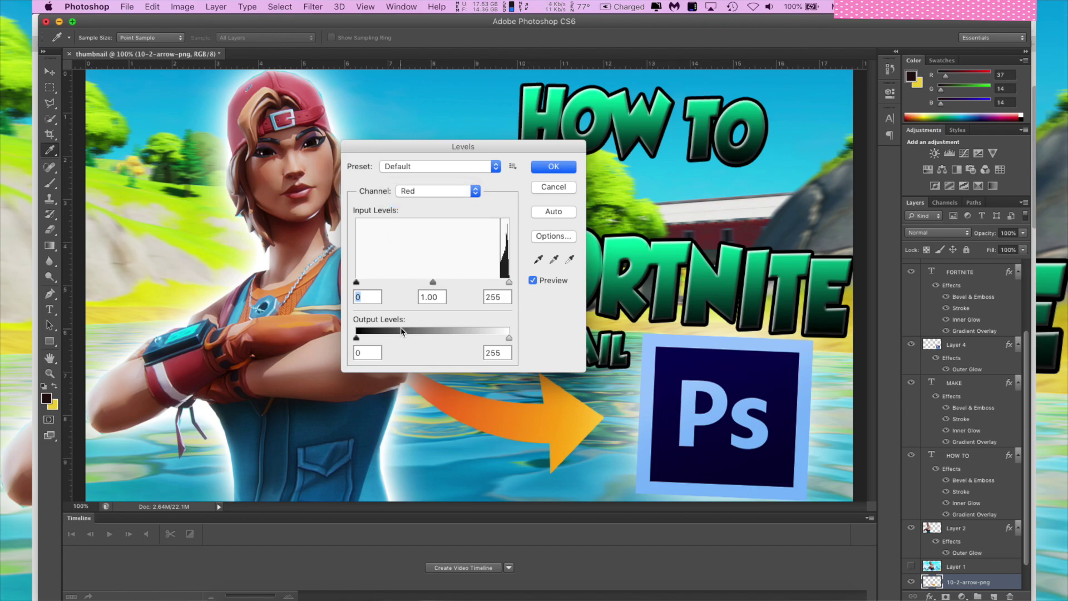
left_click_drag(509, 338, 413, 337)
key("super+4")
key("super+5")
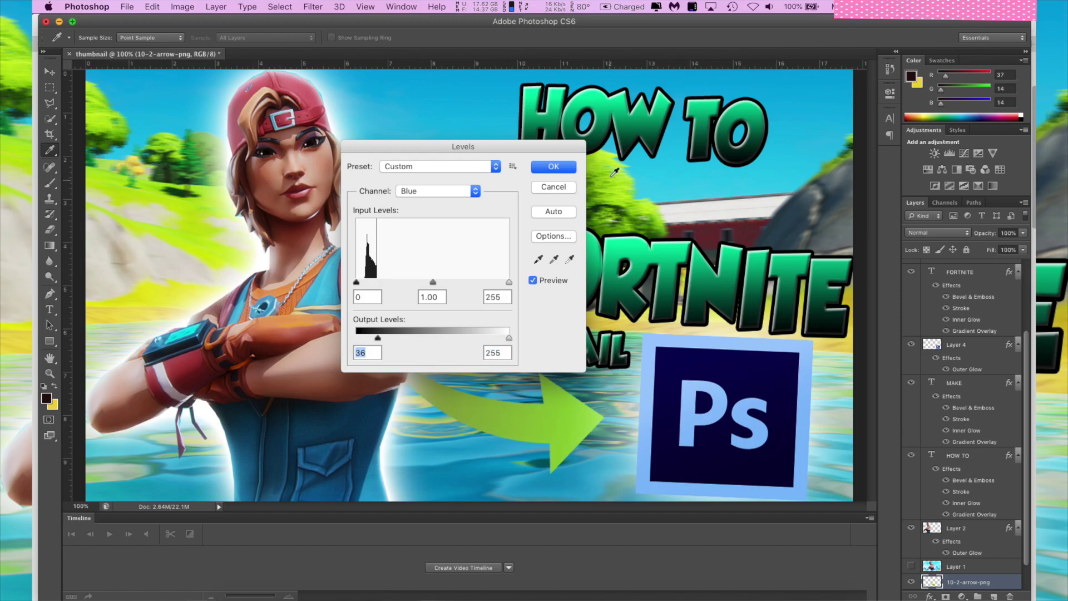
left_click(556, 169)
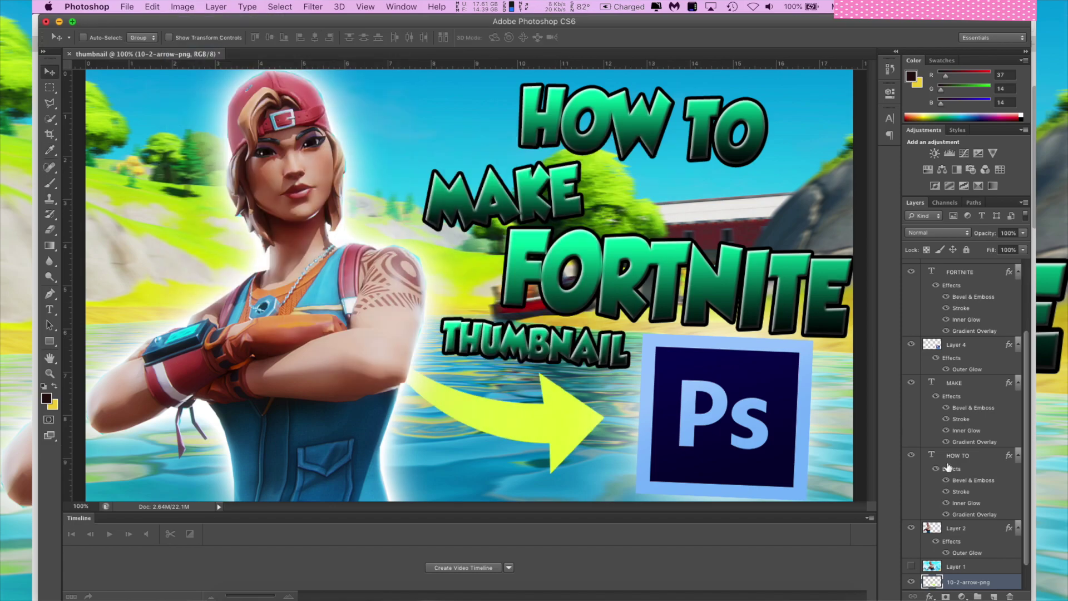
Add a 6 px white (ffffff) outside stroke to the 10-2-arrow-png layer, keeping the arrow in view.
right_click(930, 582)
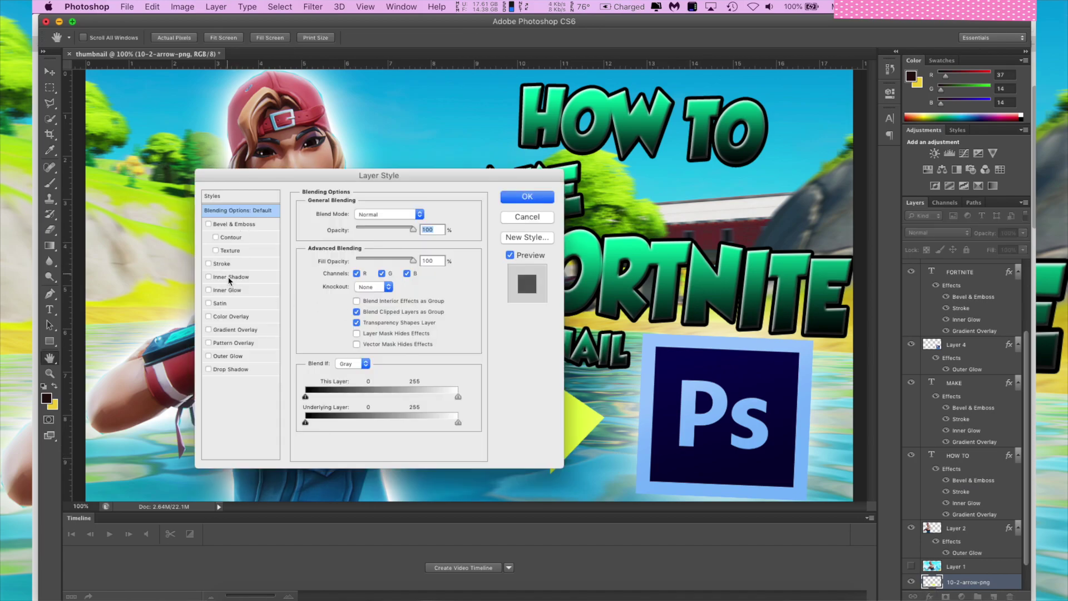
left_click(222, 264)
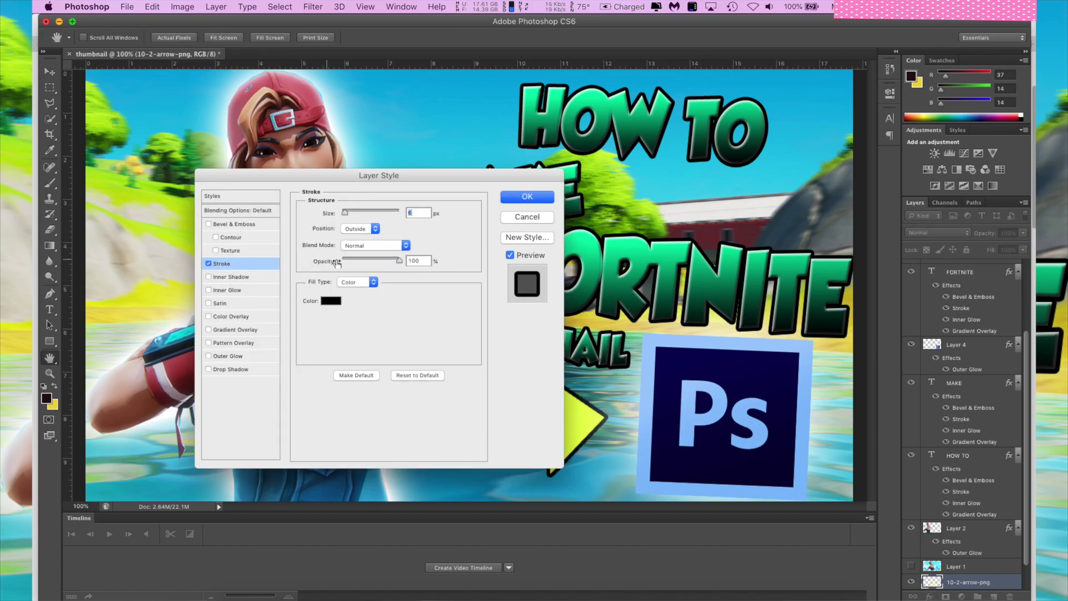
left_click(334, 305)
type("ffffff")
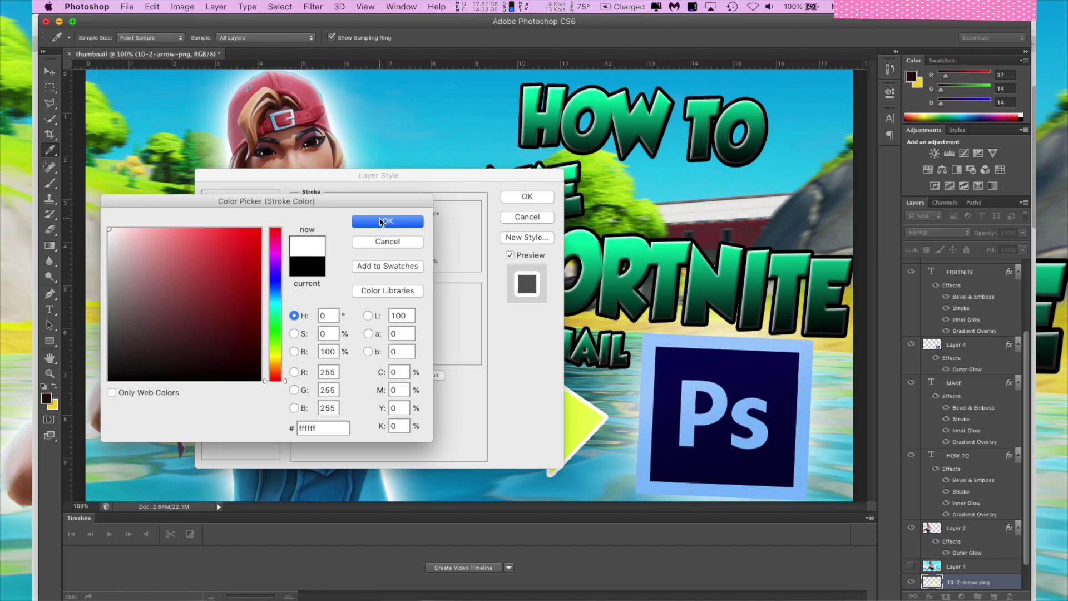
key("Return")
left_click_drag(400, 174, 664, 78)
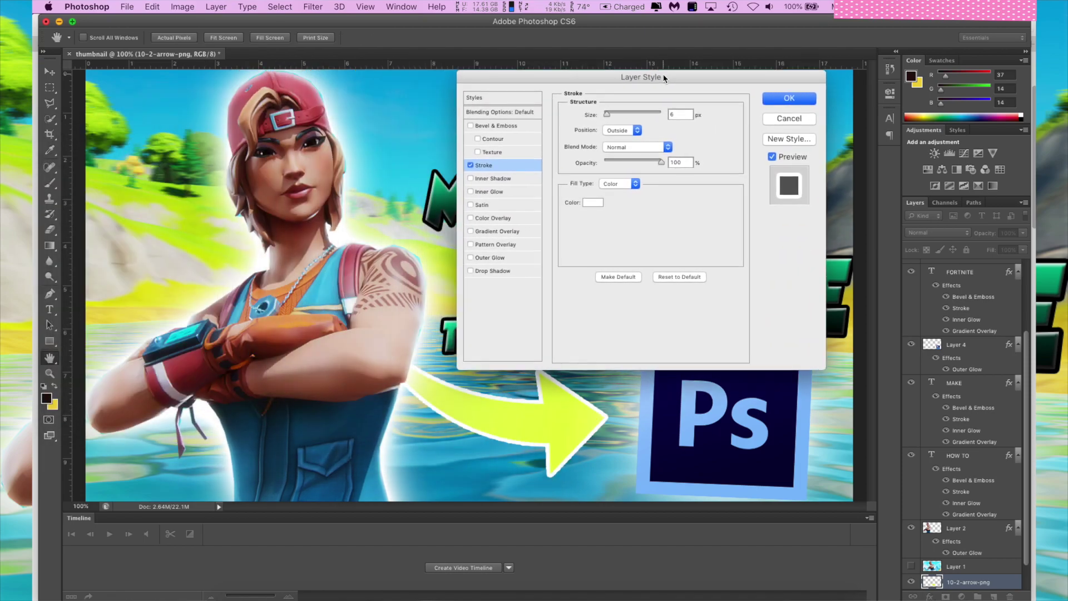
Change the arrow's stroke colour to black.
left_click(593, 204)
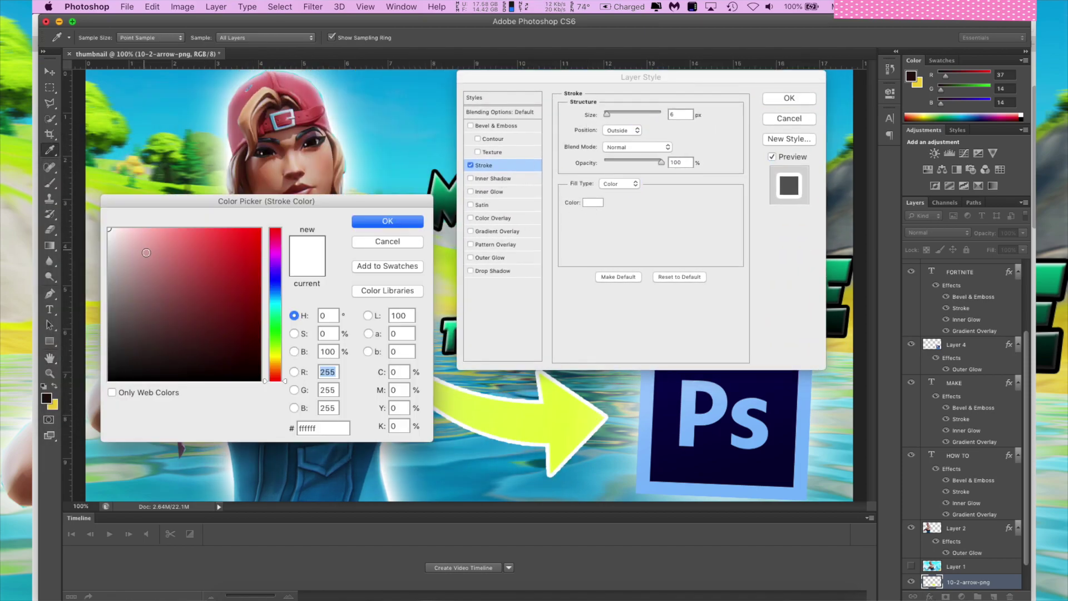
mouse_move(146, 253)
left_mouse_down()
mouse_move(175, 380)
mouse_move(257, 405)
mouse_move(223, 379)
mouse_move(486, 420)
left_mouse_up()
left_click(388, 221)
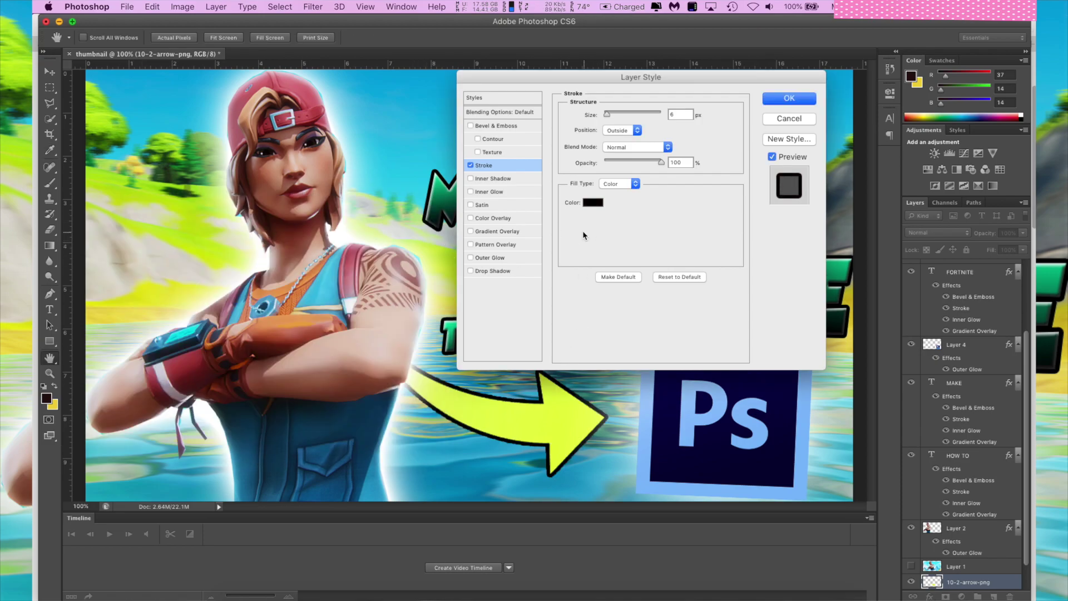
Add an outer glow in a stronger yellow to the arrow, increase the glow size, and apply the layer style.
left_click(481, 258)
left_click(591, 161)
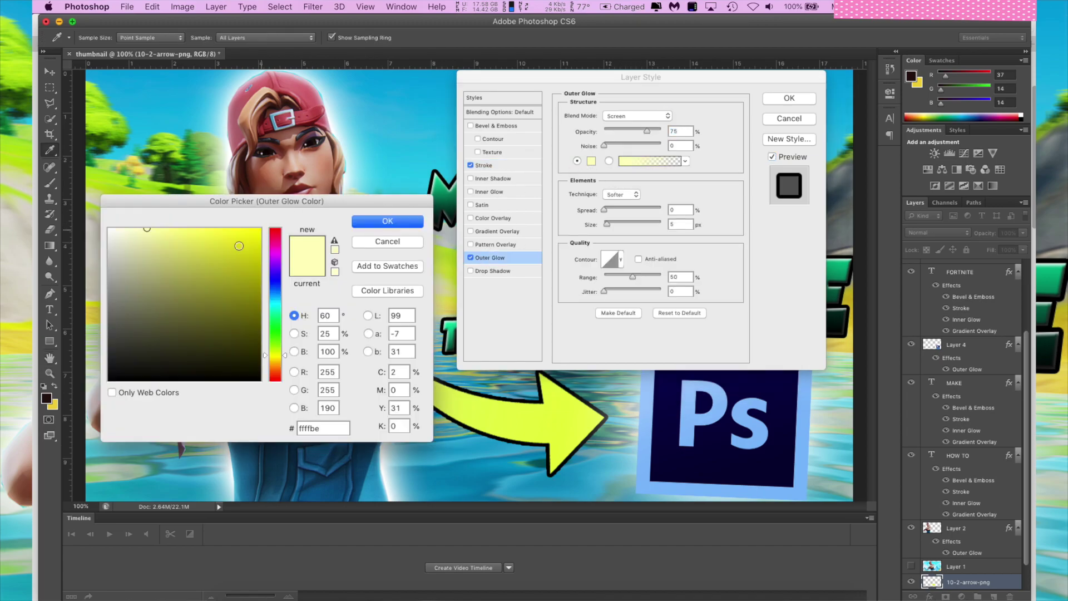
left_click(238, 246)
left_click(382, 215)
left_click_drag(606, 223, 661, 225)
left_click(790, 100)
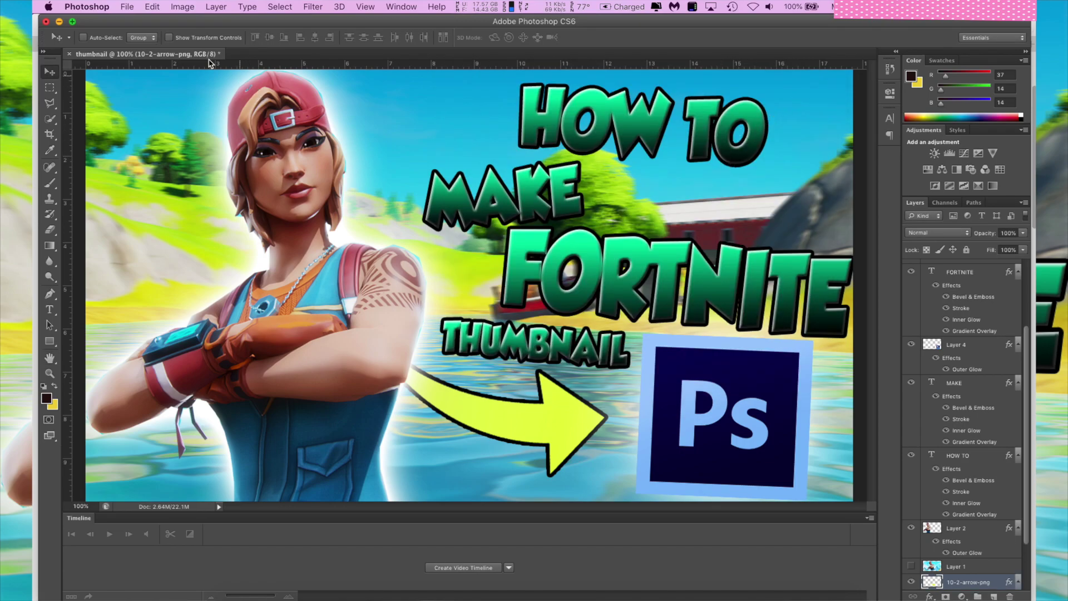
left_click(127, 7)
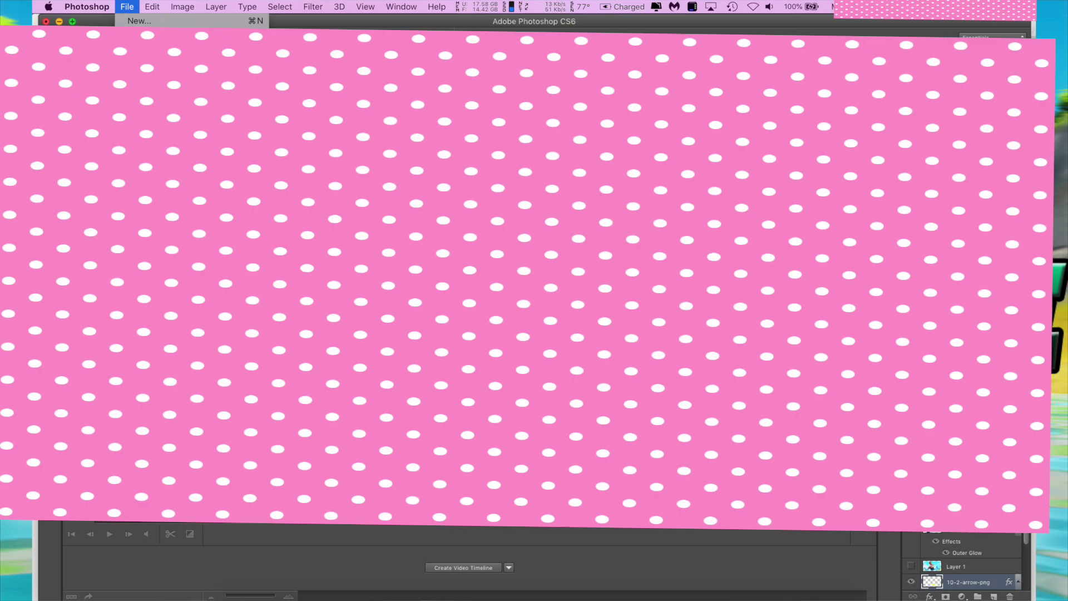
left_click(145, 146)
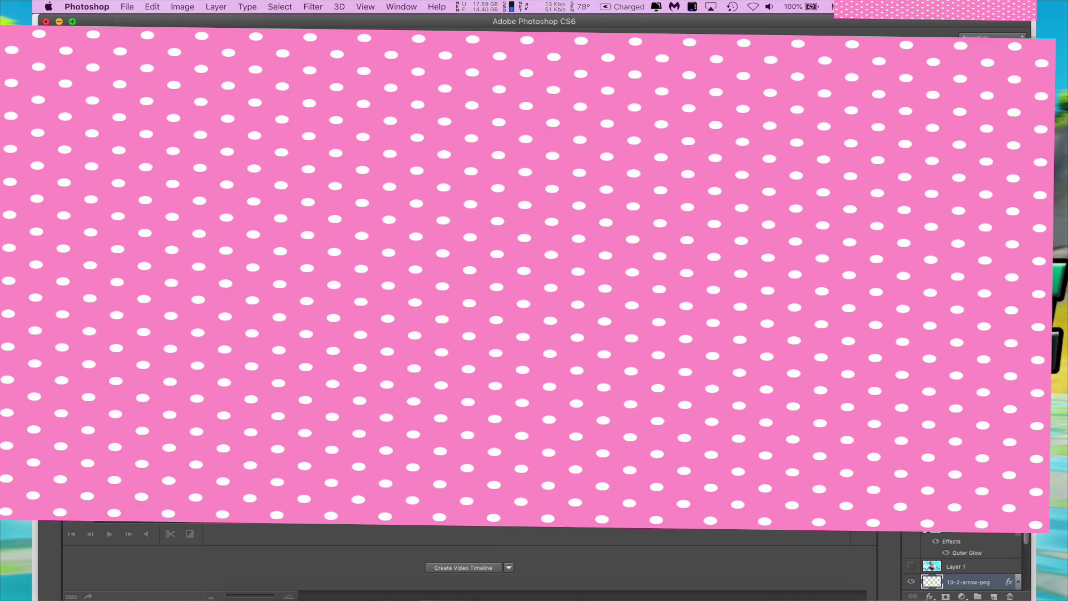